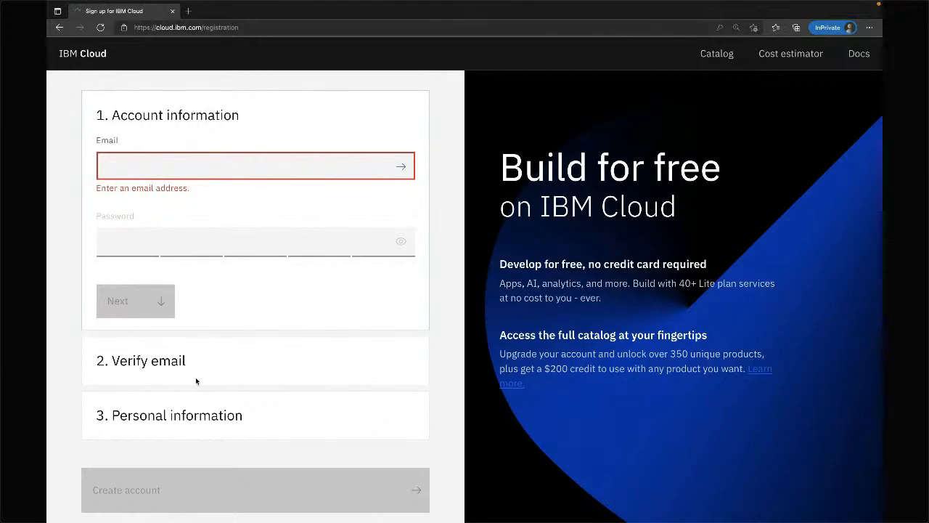
# Switch to the signed-in browser window and show the Speed-up-your-Data-Cleansing-with-Data-Refinery GitHub repository
pyautogui.hotkey('ctrl', 'Right')
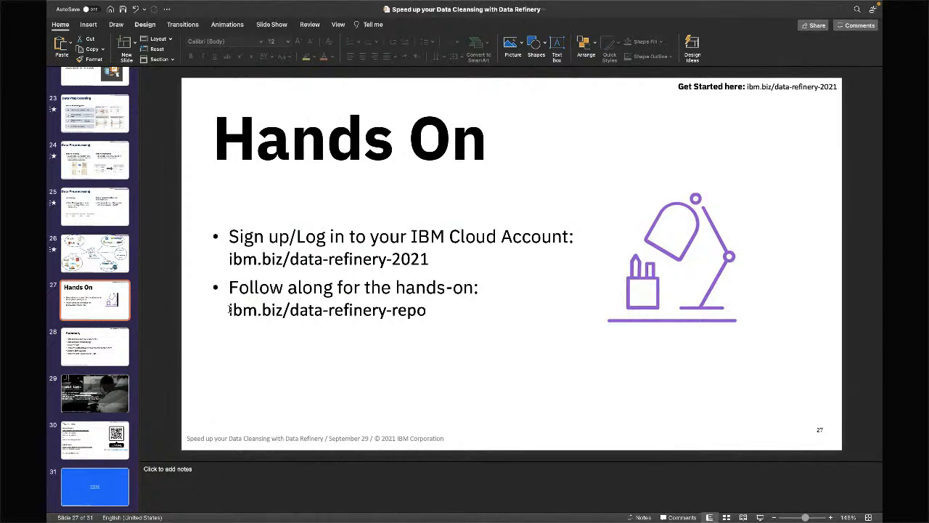
pyautogui.hotkey('ctrl', 'Left')
pyautogui.hotkey('ctrl', 'Left')
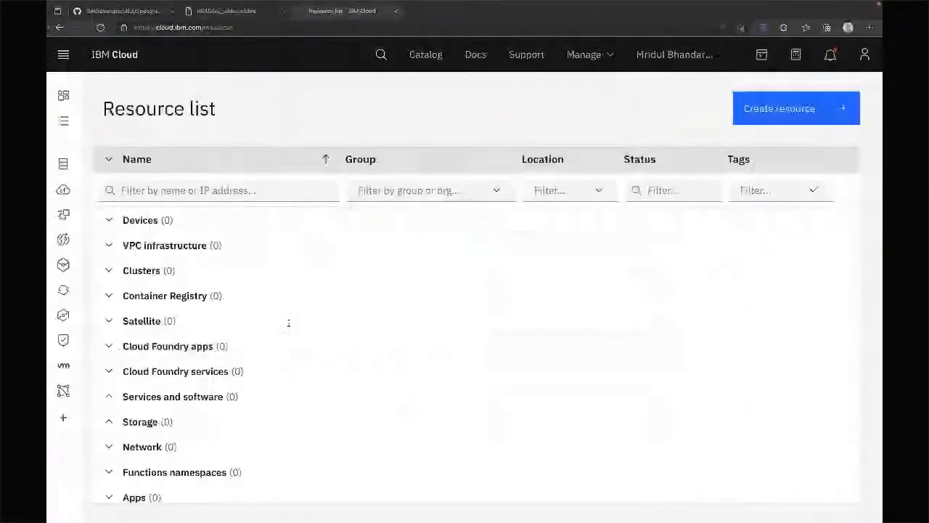
pyautogui.click(145, 15)
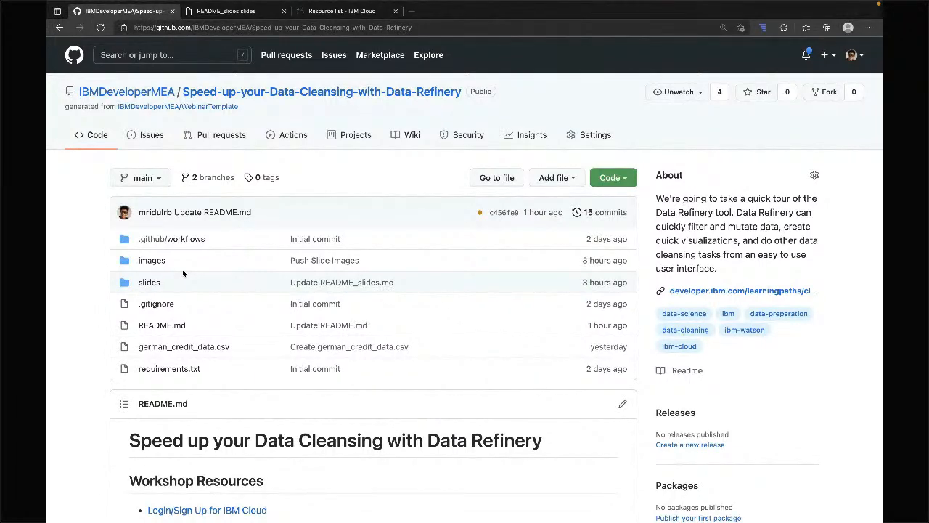
# Review the repository README's workshop resources, table of contents, prerequisites and IBM Cloud sign-up section, then return to the file list
pyautogui.scroll(-3, 183, 274)
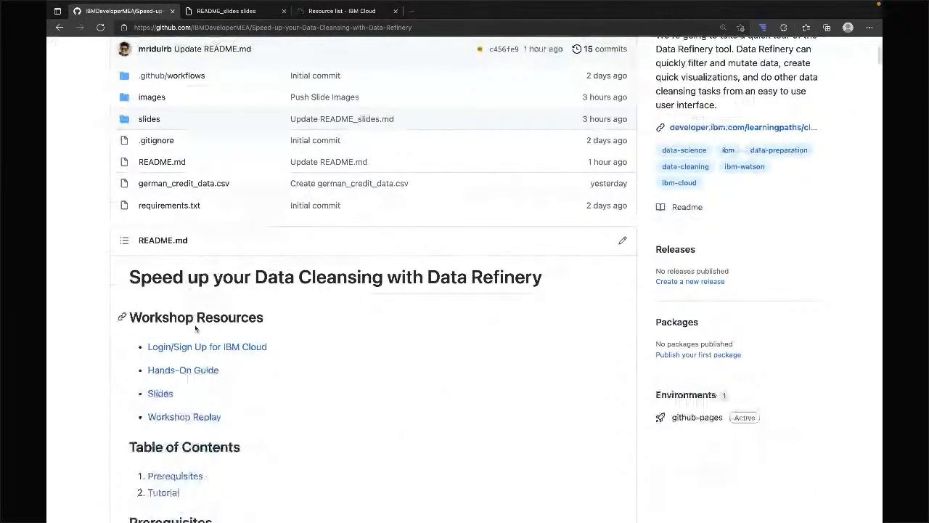
pyautogui.scroll(-2, 196, 339)
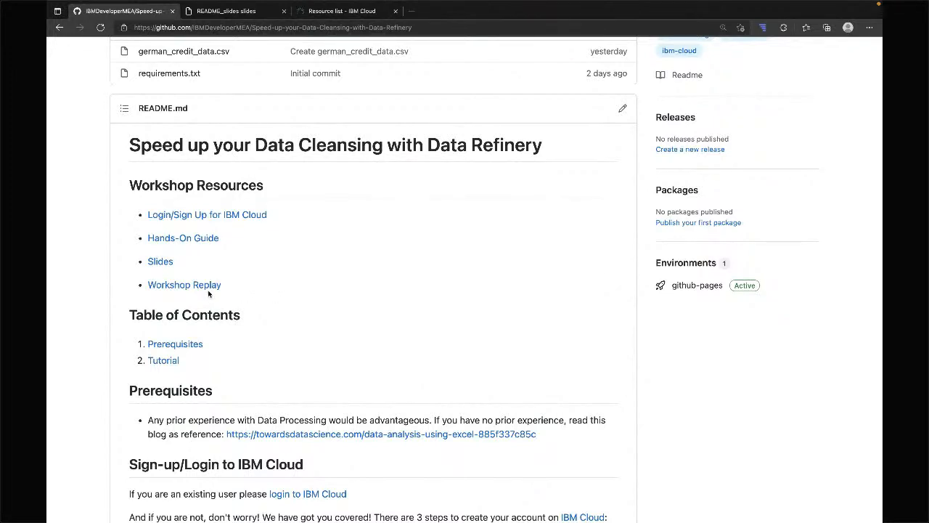
pyautogui.scroll(-1, 209, 292)
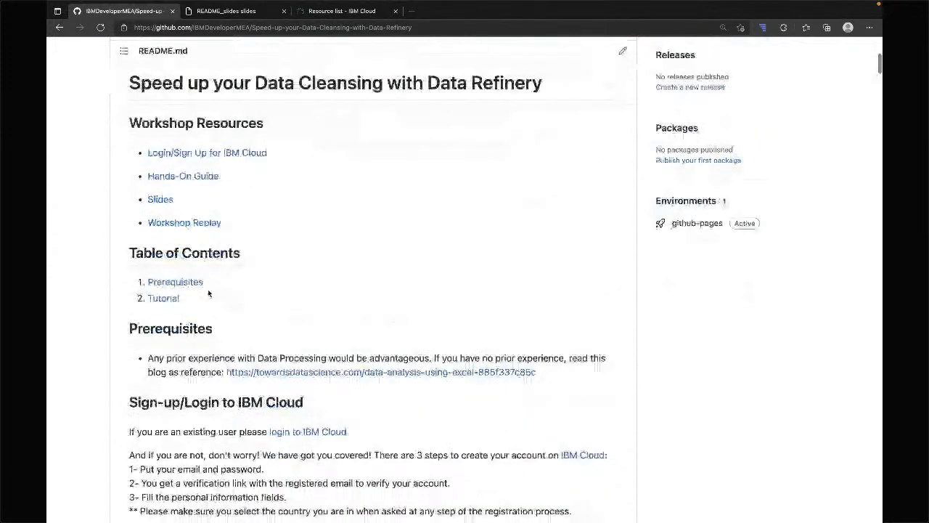
pyautogui.scroll(-1, 209, 293)
pyautogui.scroll(1, 208, 293)
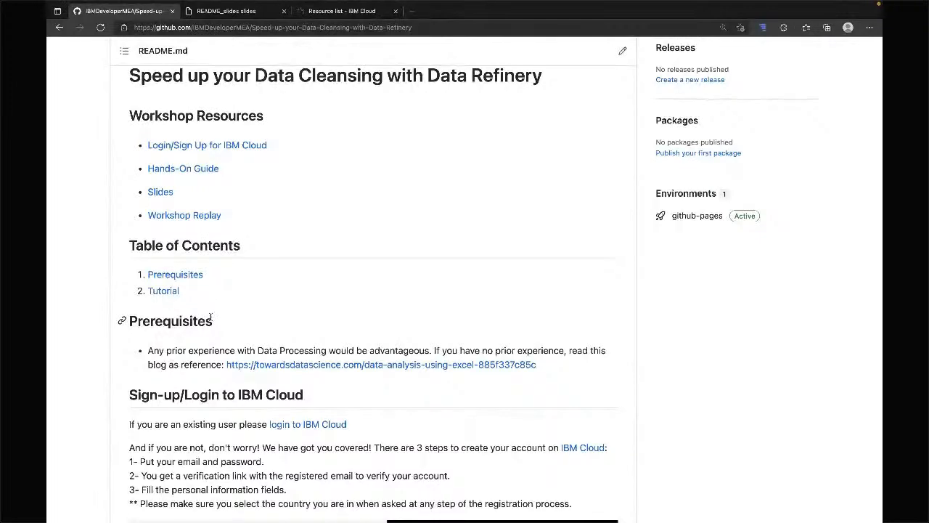
pyautogui.scroll(-2, 210, 317)
pyautogui.scroll(1, 211, 316)
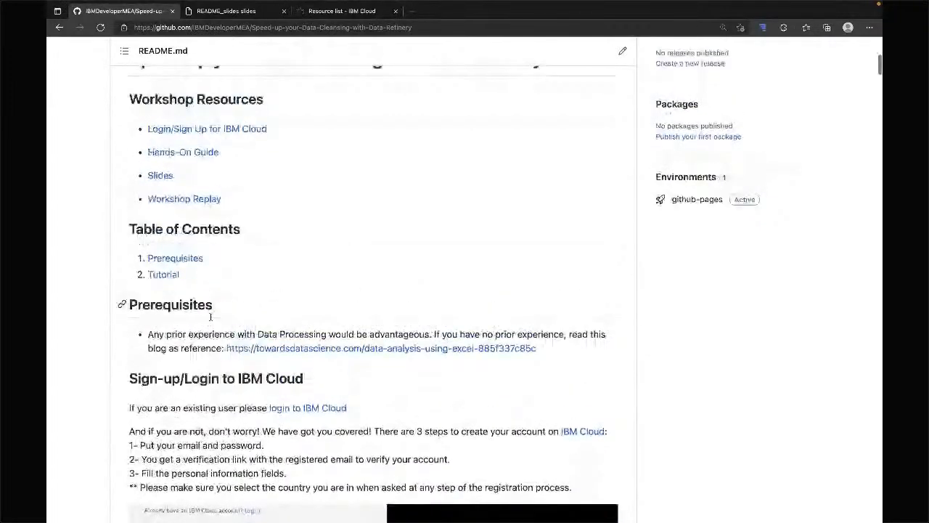
pyautogui.scroll(4, 210, 316)
pyautogui.scroll(6, 211, 317)
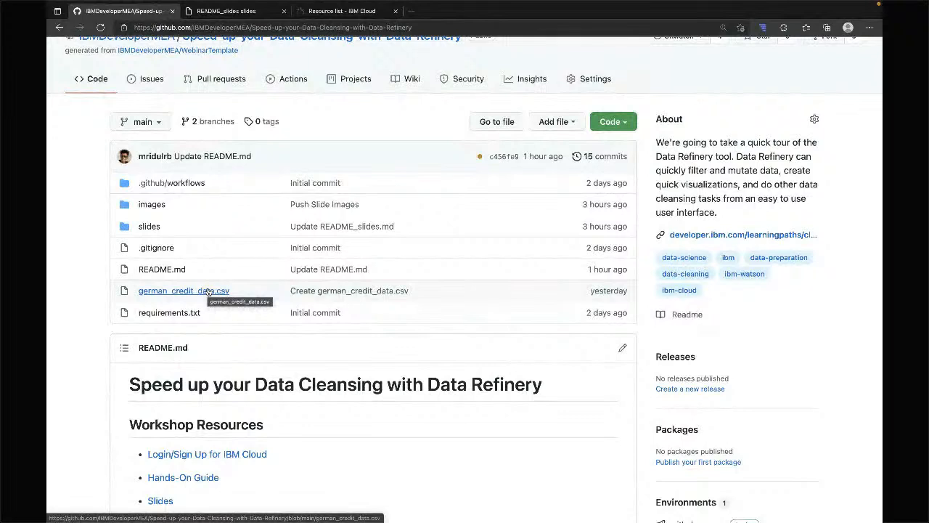
# Show the repository's clone and download options, copy the GitHub CLI clone command, and close the options
pyautogui.click(608, 127)
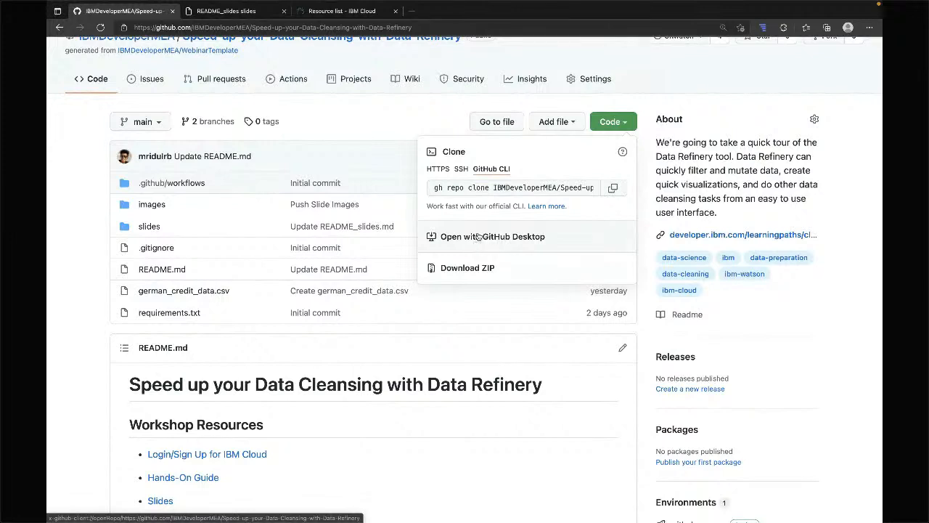
pyautogui.click(613, 190)
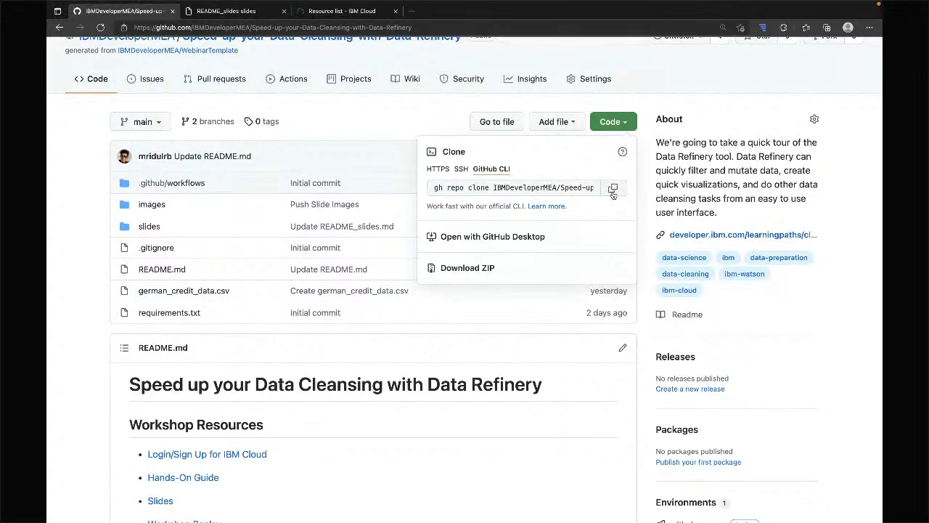
pyautogui.click(534, 336)
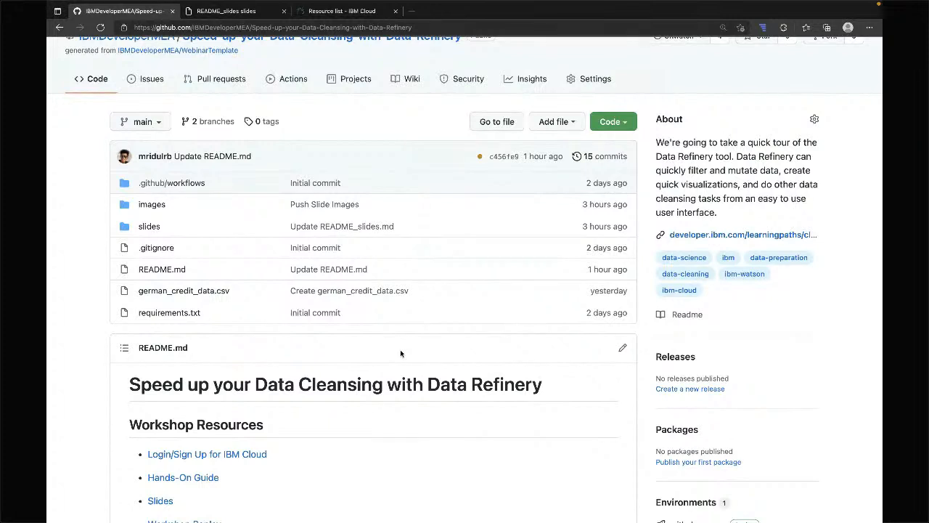
# Switch to the credit data spreadsheet beside the UCI page and review the Statlog dataset overview through its Attribute Information
pyautogui.scroll(-1, 328, 448)
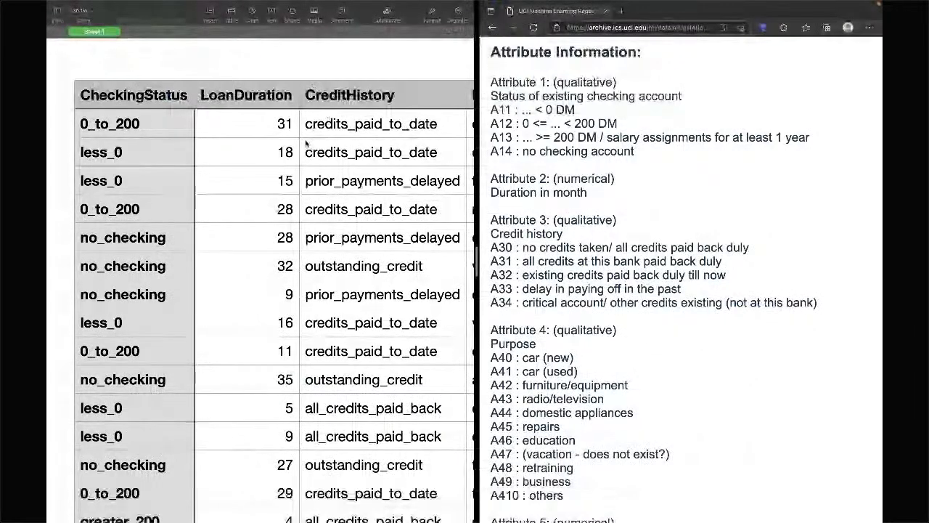
pyautogui.scroll(3, 658, 210)
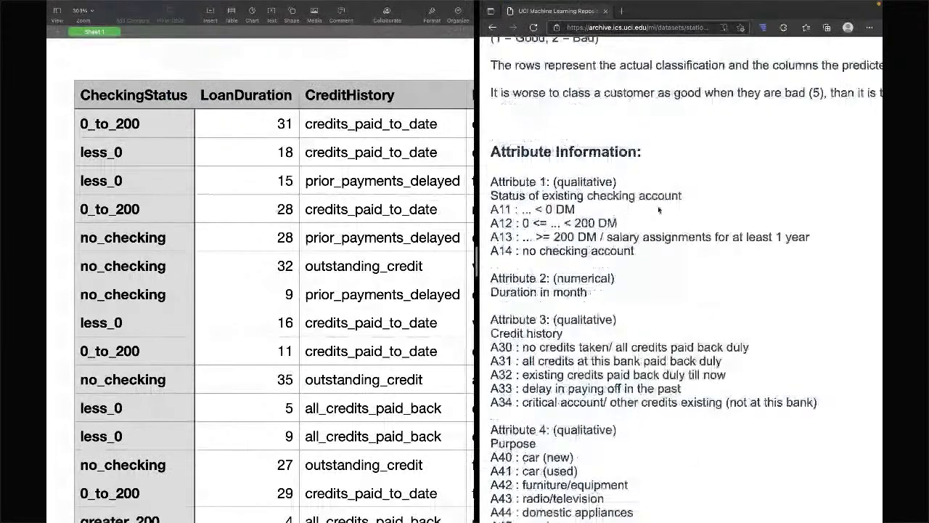
pyautogui.scroll(15, 650, 200)
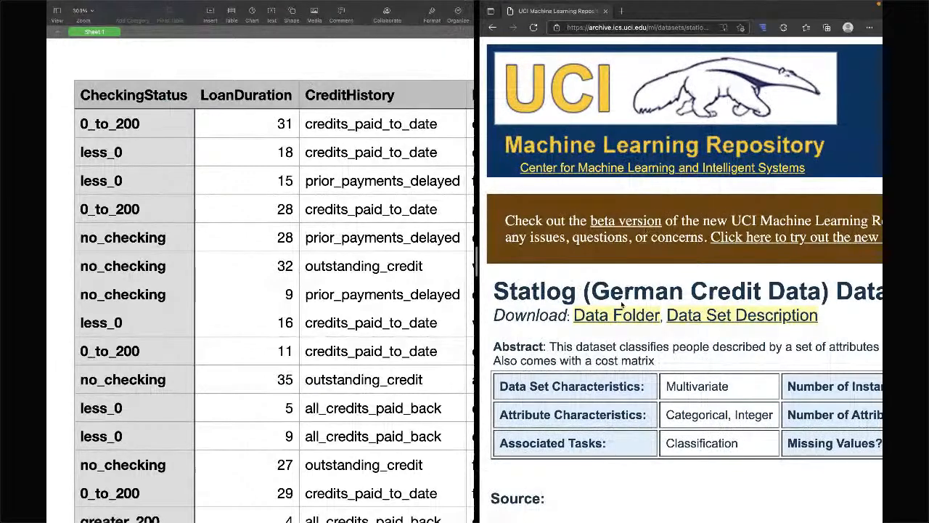
pyautogui.scroll(-3, 621, 304)
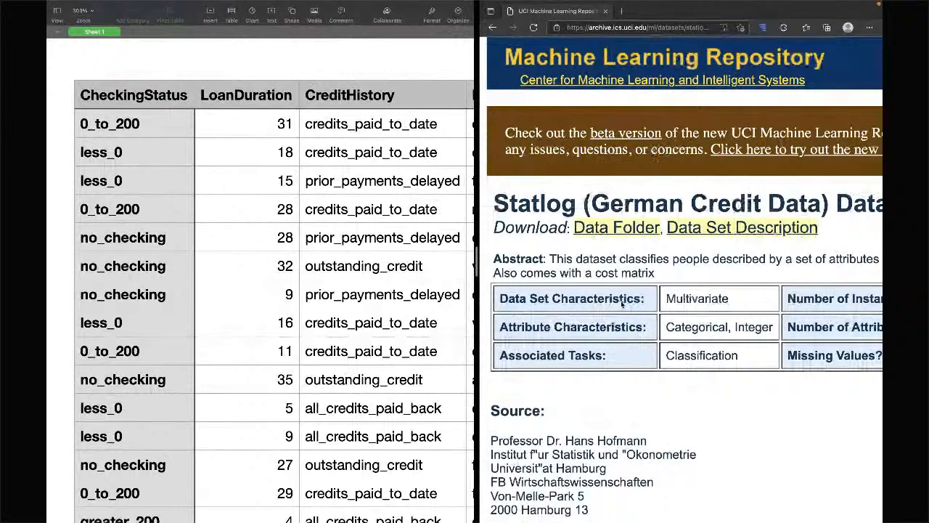
pyautogui.scroll(-3, 622, 303)
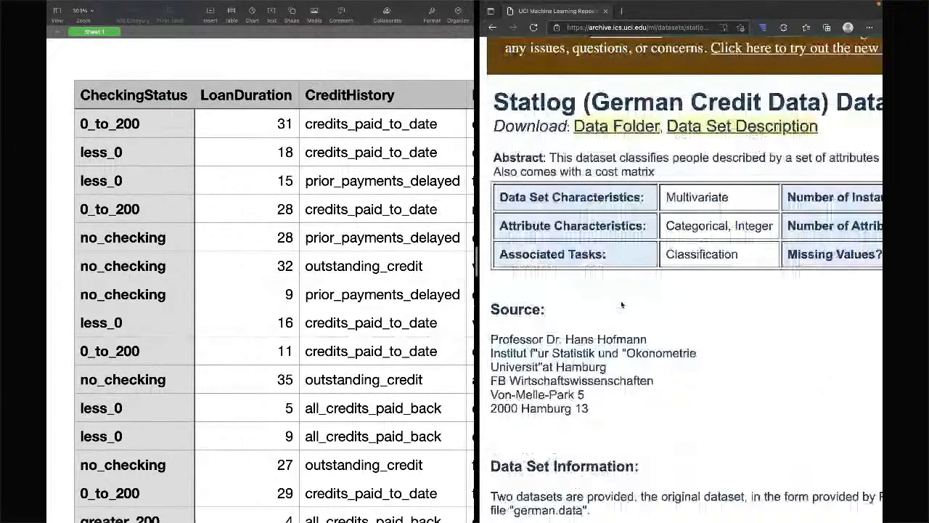
pyautogui.scroll(-20, 621, 303)
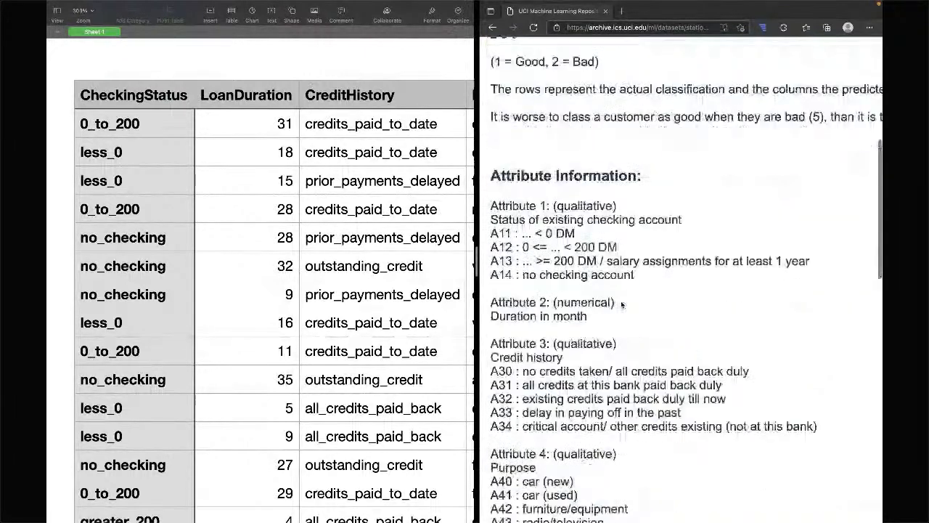
pyautogui.scroll(-1, 621, 305)
pyautogui.scroll(-3, 622, 305)
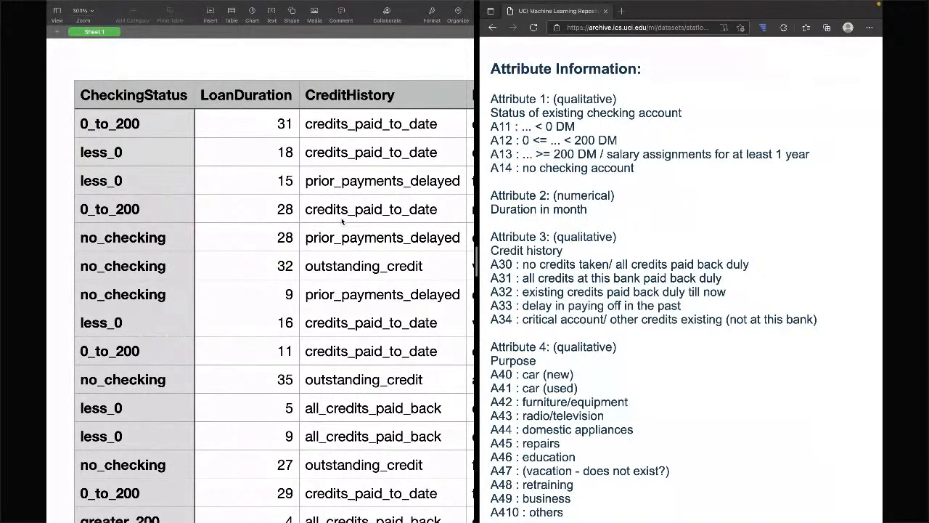
# Examine the spreadsheet's LoanDuration, CreditHistory, LoanPurpose and LoanAmount columns against attributes 2 to 5 of the UCI description
pyautogui.scroll(-1, 321, 279)
pyautogui.scroll(-2, 321, 280)
pyautogui.hscroll(2, 322, 280)
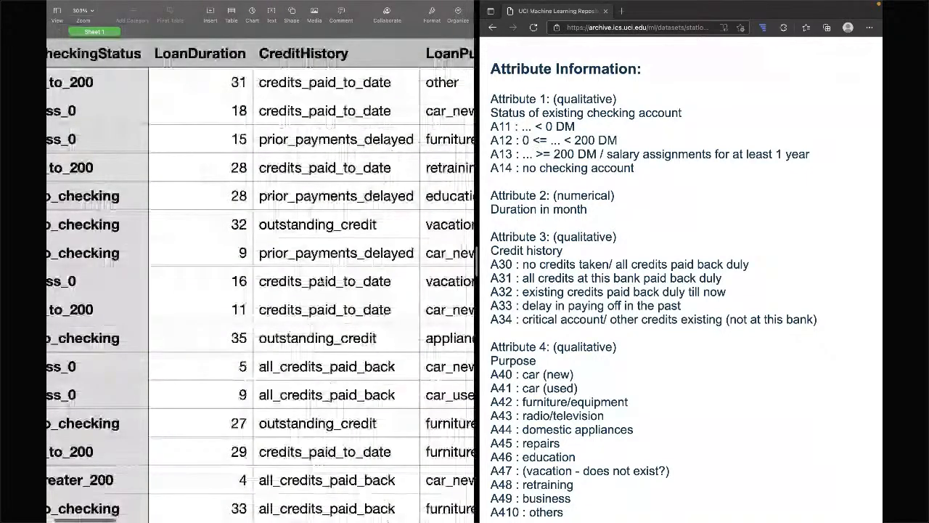
pyautogui.hscroll(2, 322, 279)
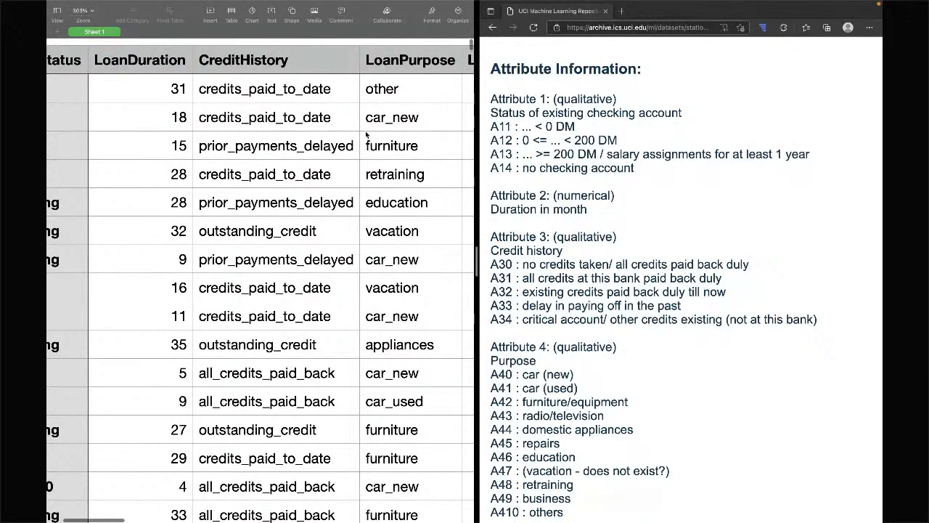
pyautogui.hscroll(3, 367, 134)
pyautogui.hscroll(2, 366, 135)
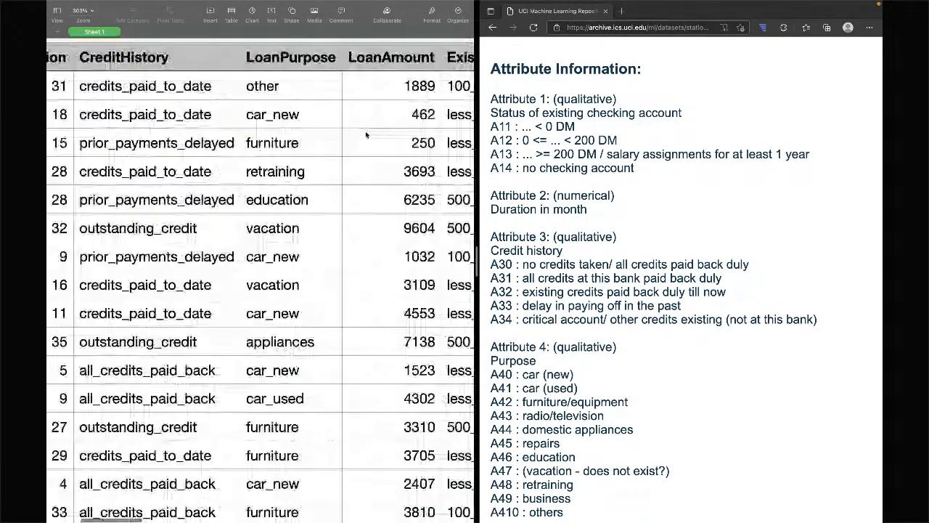
pyautogui.scroll(-2, 609, 319)
pyautogui.scroll(-3, 610, 319)
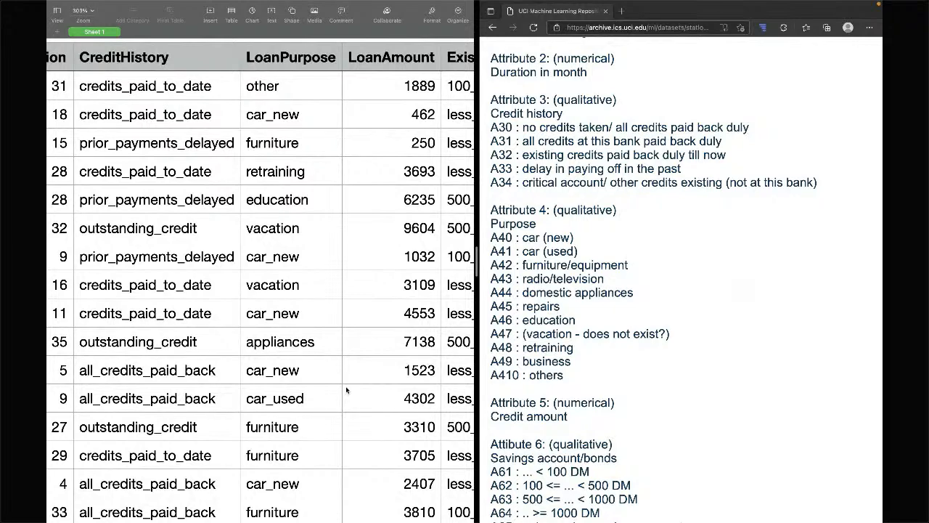
# Examine the ExistingSavings, EmploymentDuration, InstallmentPercent and Sex columns of the credit data spreadsheet
pyautogui.hscroll(5, 277, 345)
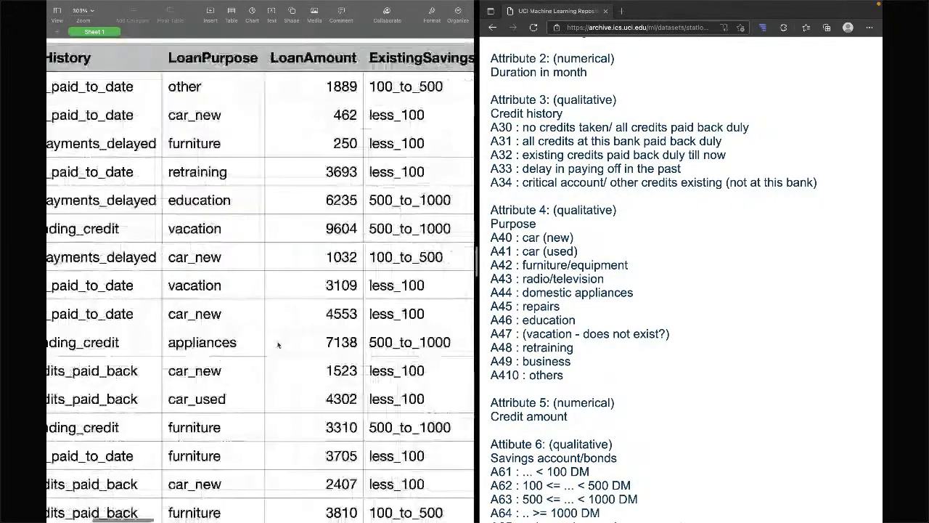
pyautogui.hscroll(3, 278, 344)
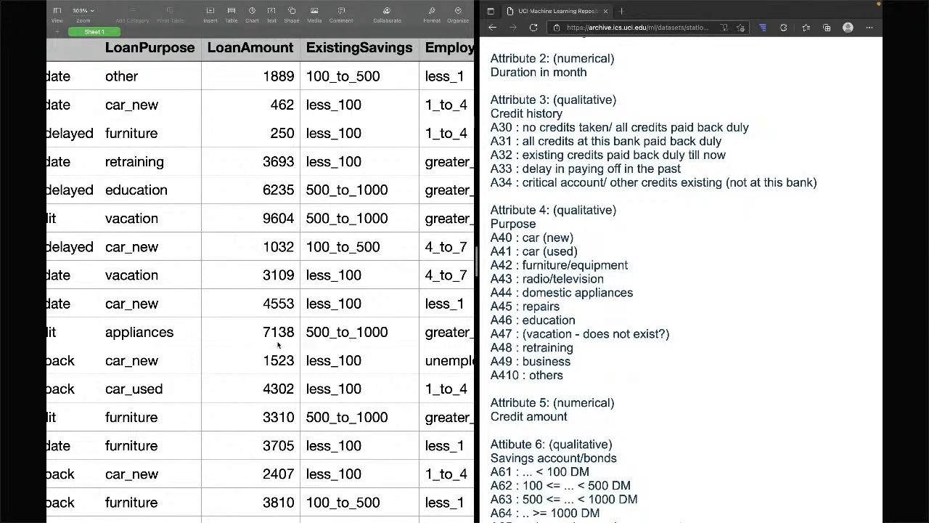
pyautogui.hscroll(1, 287, 246)
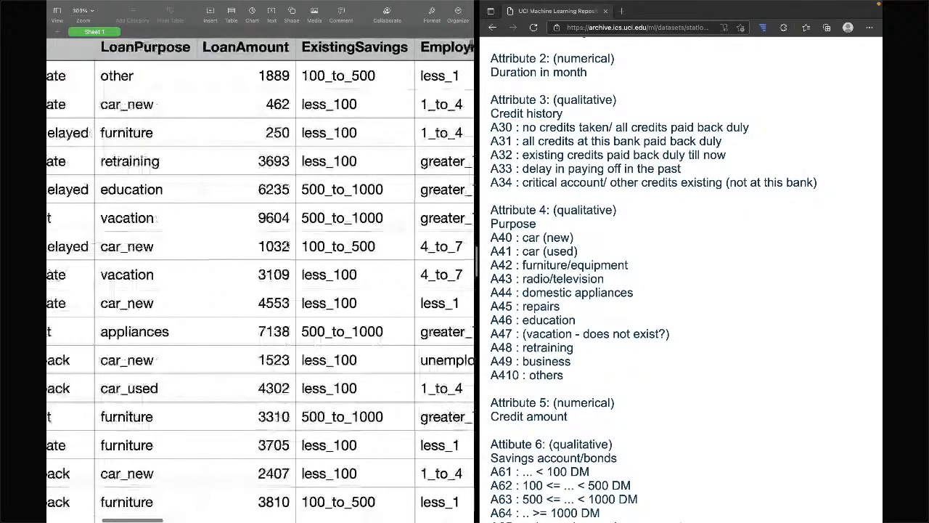
pyautogui.hscroll(5, 287, 246)
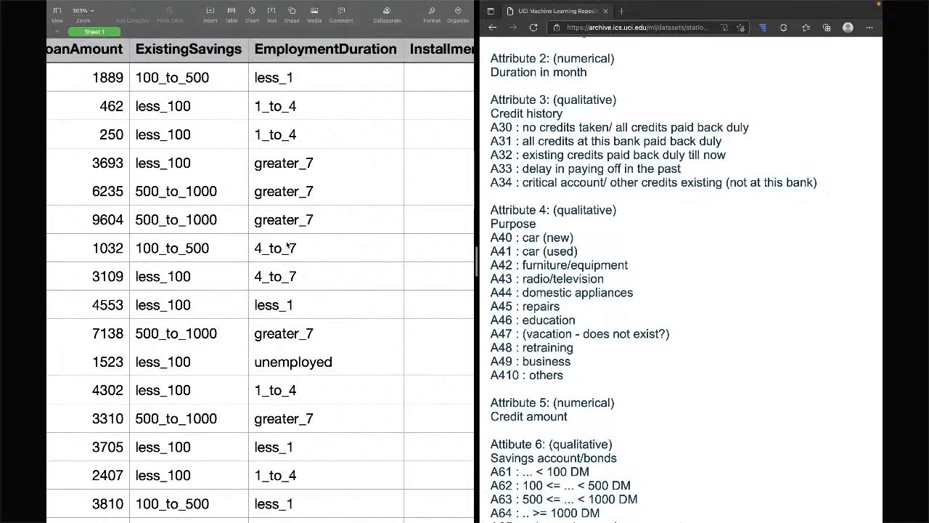
pyautogui.hscroll(3, 291, 212)
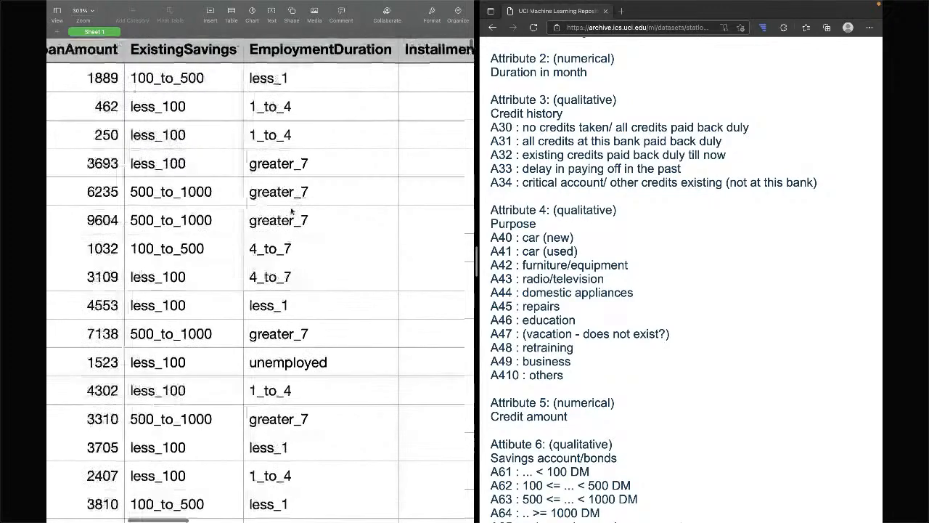
pyautogui.hscroll(5, 291, 212)
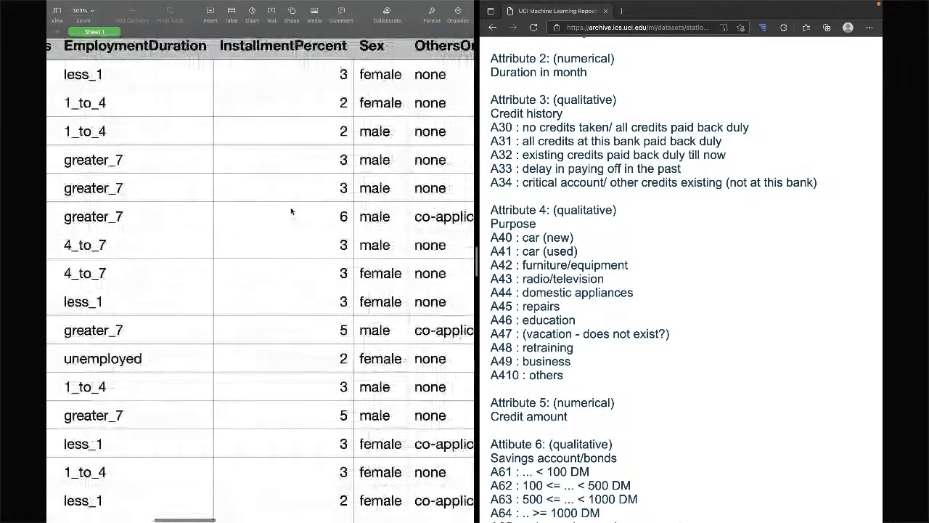
# Compare the OthersOnLoan, CurrentResidenceDuration and OwnsProperty columns with attributes 10 to 12 in the UCI description
pyautogui.scroll(-5, 571, 349)
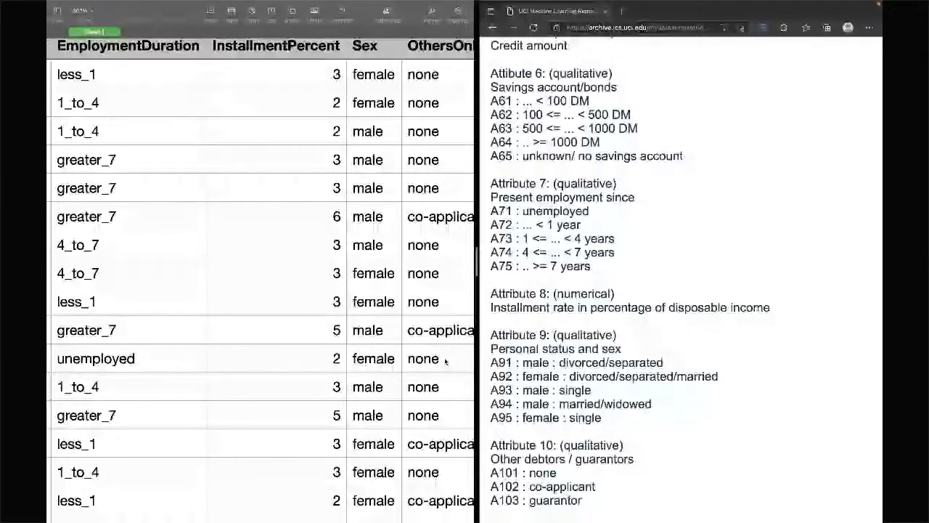
pyautogui.hscroll(2, 316, 299)
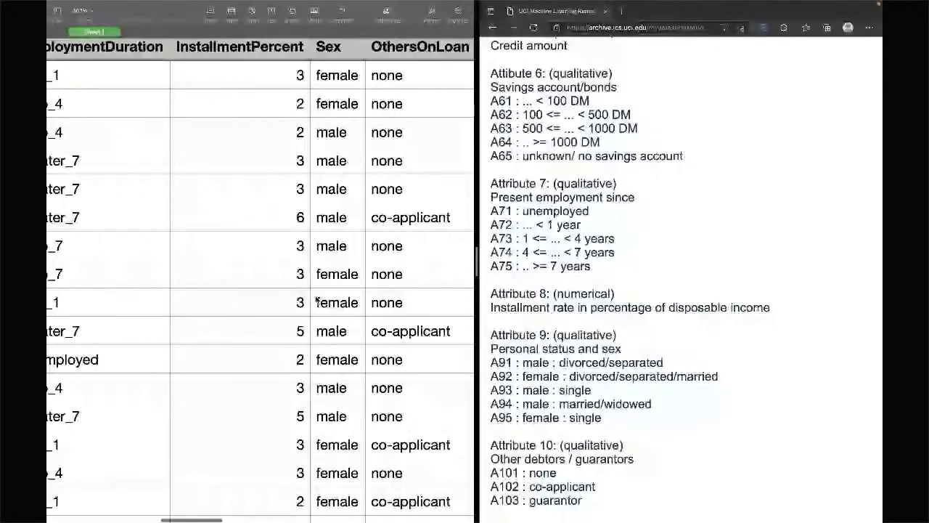
pyautogui.hscroll(5, 316, 298)
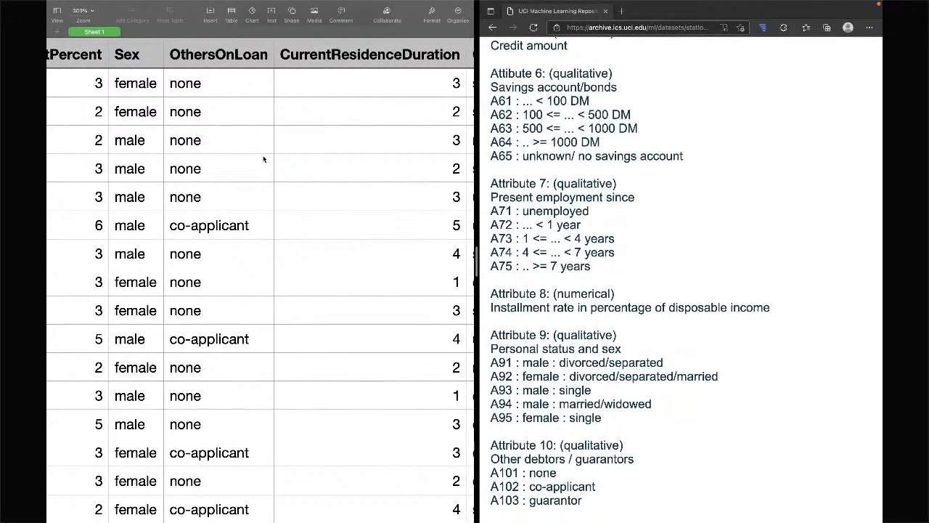
pyautogui.hscroll(6, 223, 143)
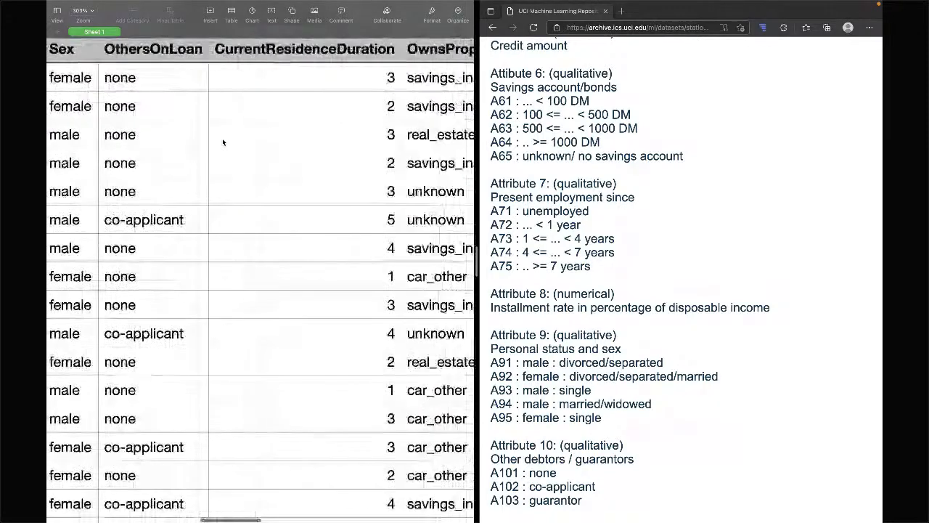
pyautogui.hscroll(2, 223, 142)
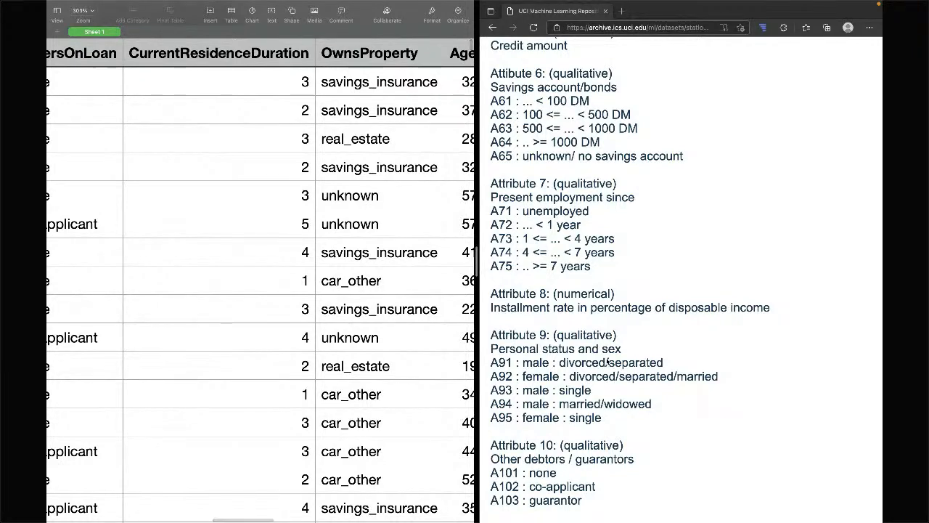
pyautogui.scroll(-5, 608, 361)
pyautogui.scroll(-2, 608, 361)
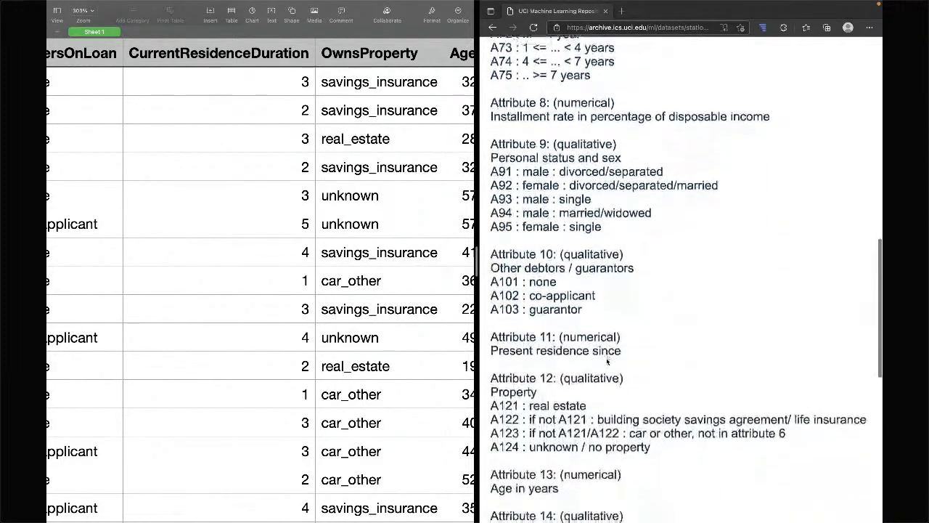
# Examine the Age, InstallmentPlans, Housing and ExistingCreditsCount columns beside attributes 13 and 14 of the UCI description
pyautogui.scroll(-2, 569, 298)
pyautogui.hscroll(4, 364, 305)
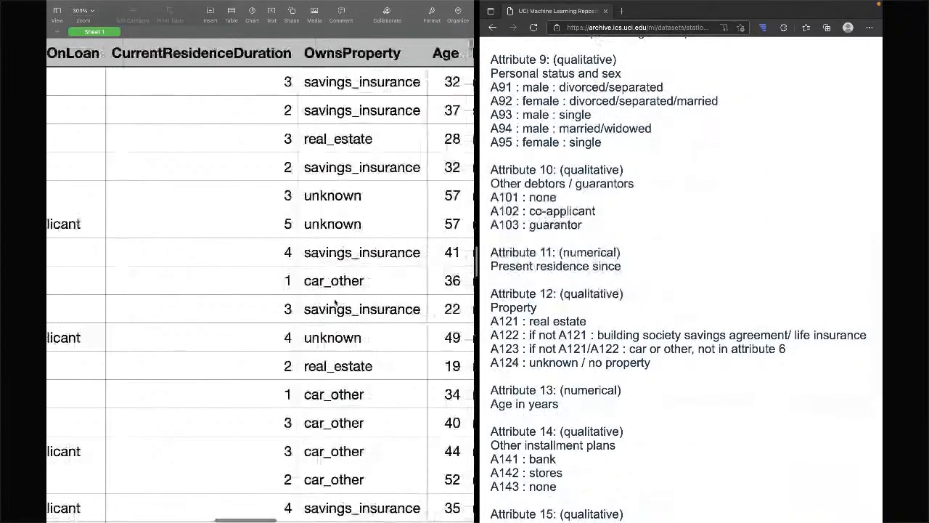
pyautogui.hscroll(2, 335, 302)
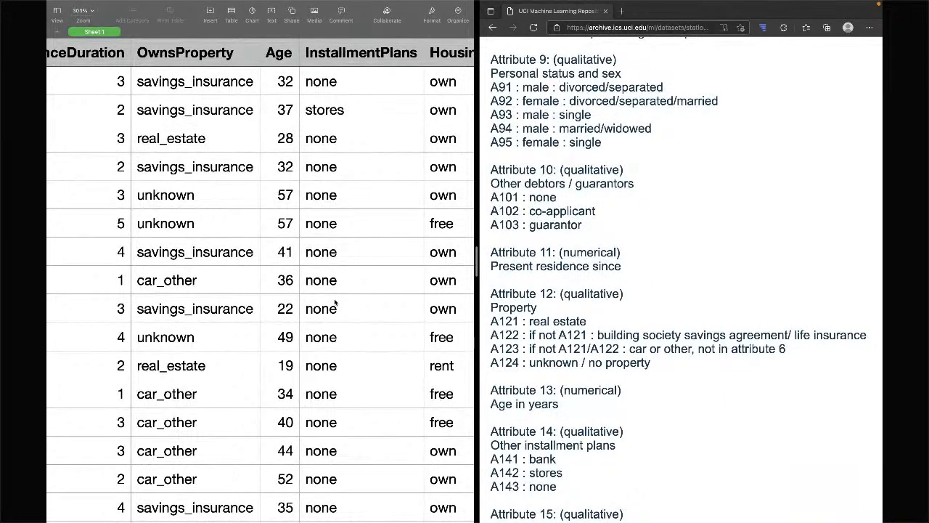
pyautogui.hscroll(5, 335, 302)
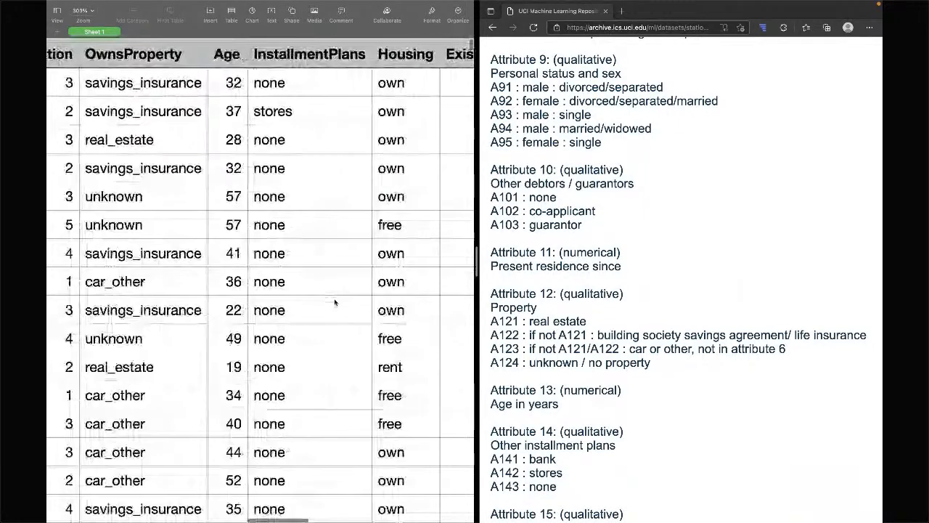
pyautogui.hscroll(1, 335, 303)
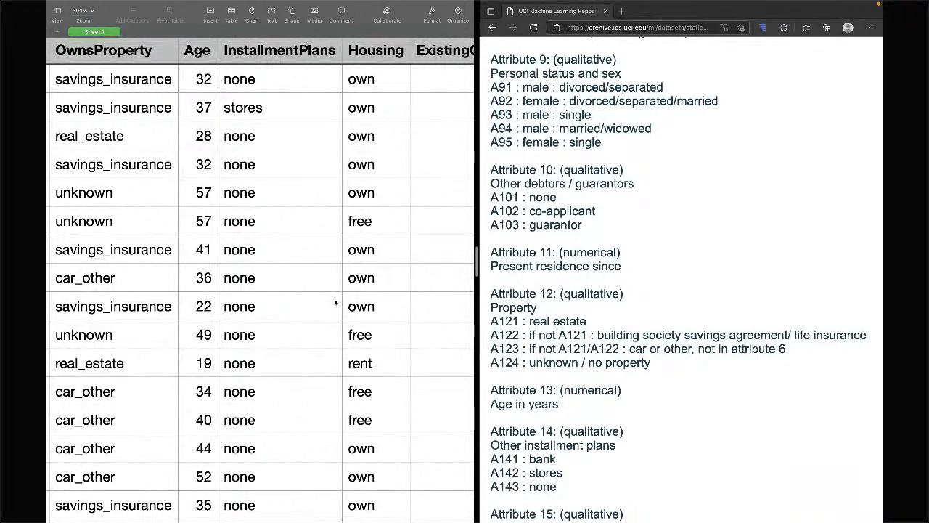
pyautogui.hscroll(2, 334, 302)
pyautogui.hscroll(2, 335, 303)
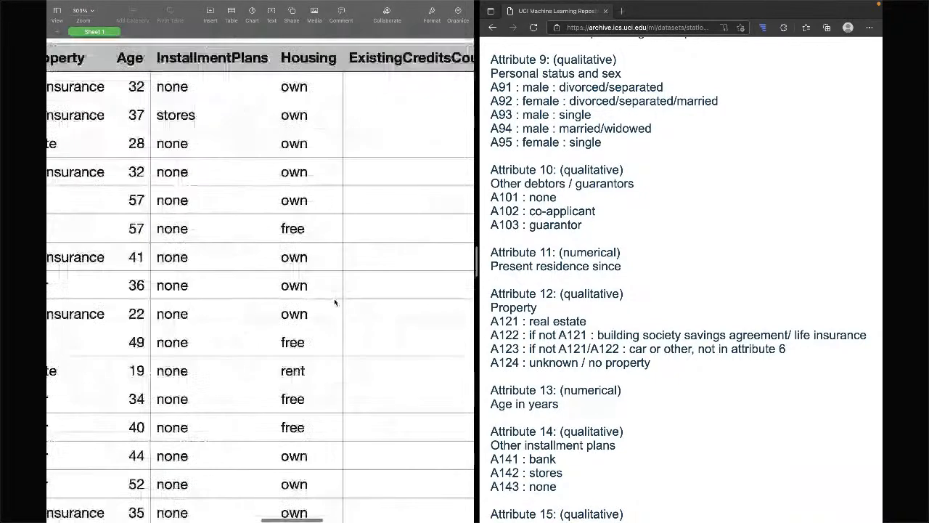
pyautogui.hscroll(1, 335, 303)
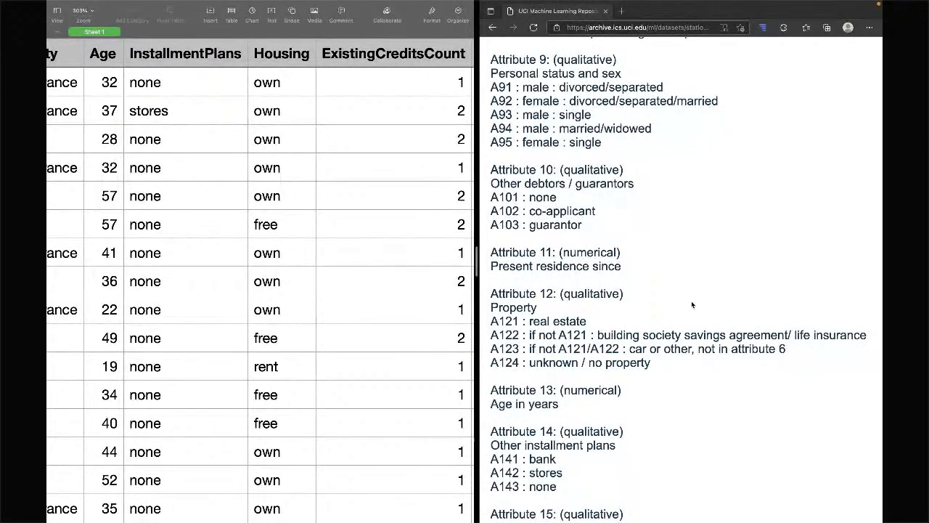
# Review attributes 15 to 20 of the UCI description, from Housing through foreign worker
pyautogui.scroll(-5, 691, 305)
pyautogui.scroll(-10, 691, 304)
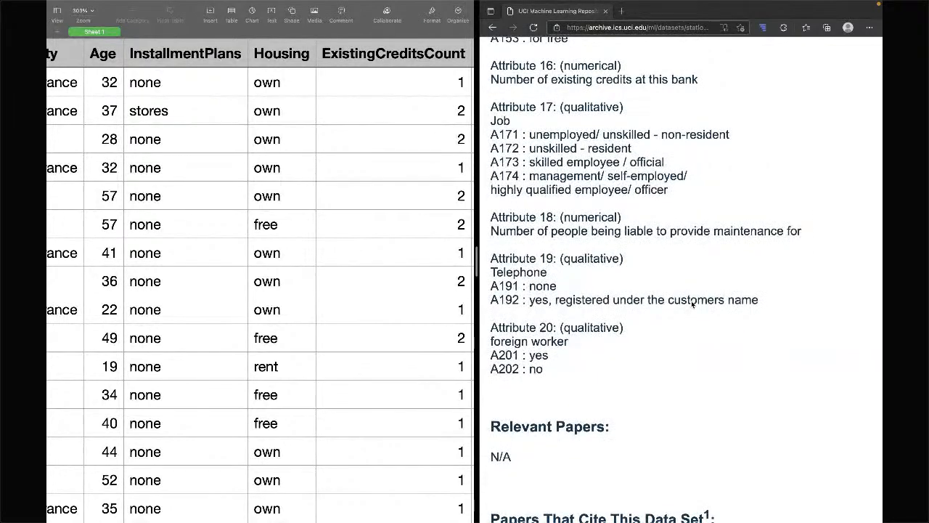
pyautogui.scroll(2, 692, 304)
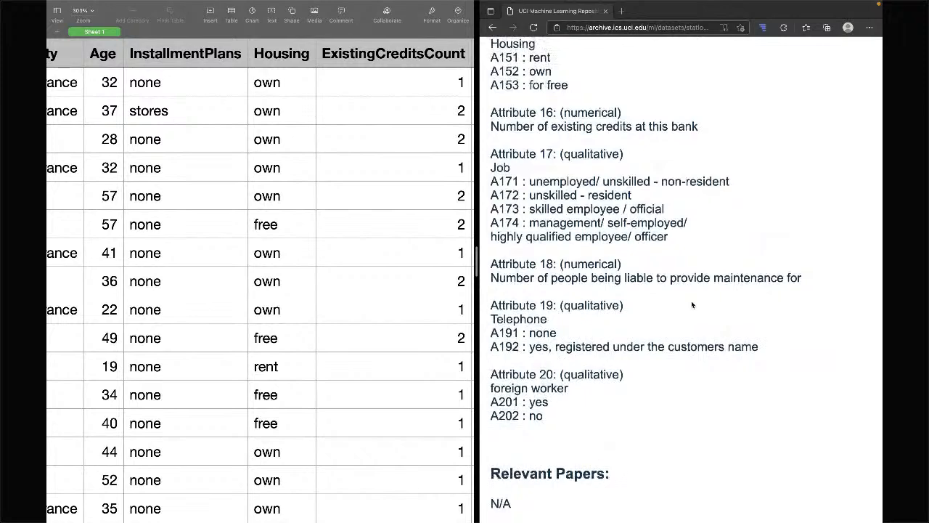
pyautogui.scroll(3, 691, 303)
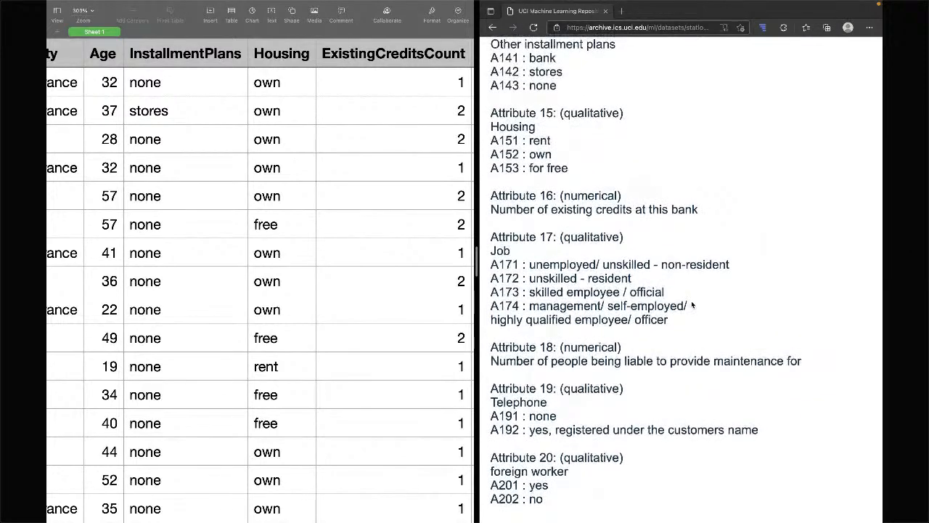
# Examine the spreadsheet's Job, Dependents, Telephone, ForeignWorker and Risk columns against attributes 17 to 20 of the UCI description
pyautogui.hscroll(5, 441, 288)
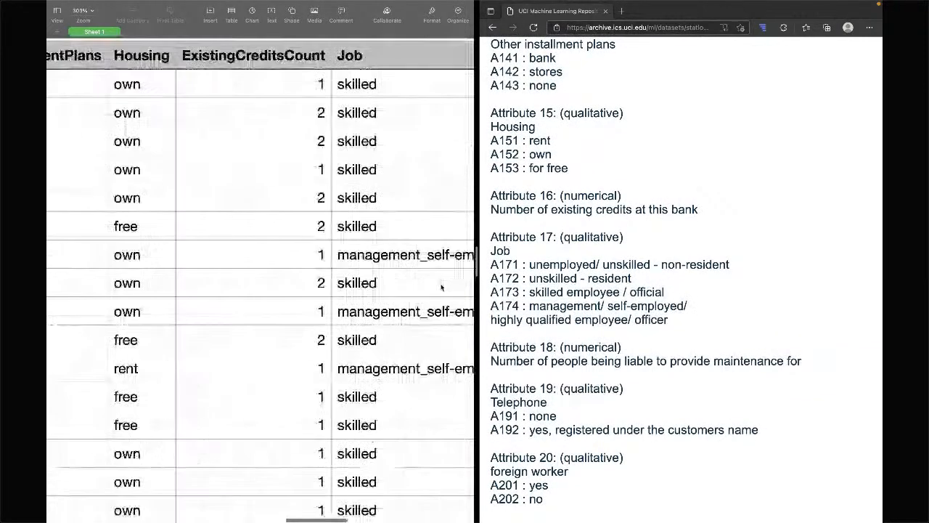
pyautogui.hscroll(7, 441, 287)
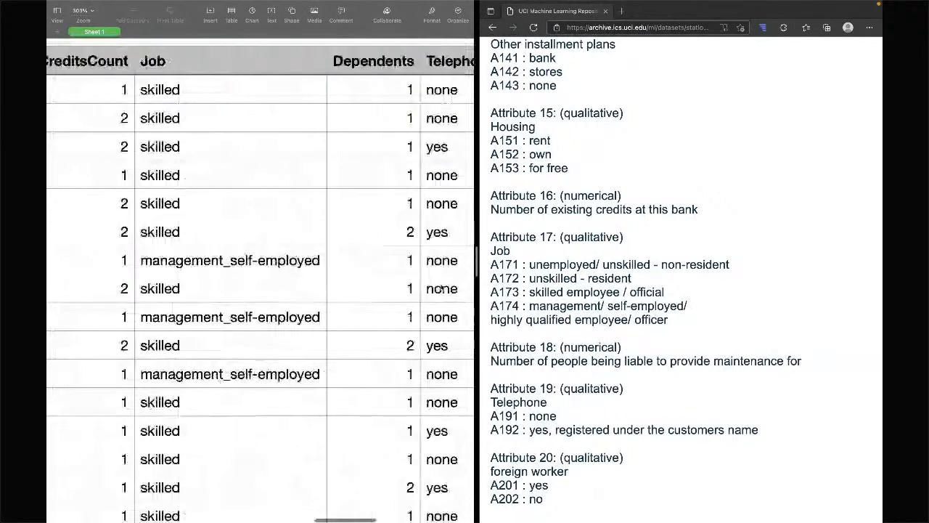
pyautogui.hscroll(1, 441, 288)
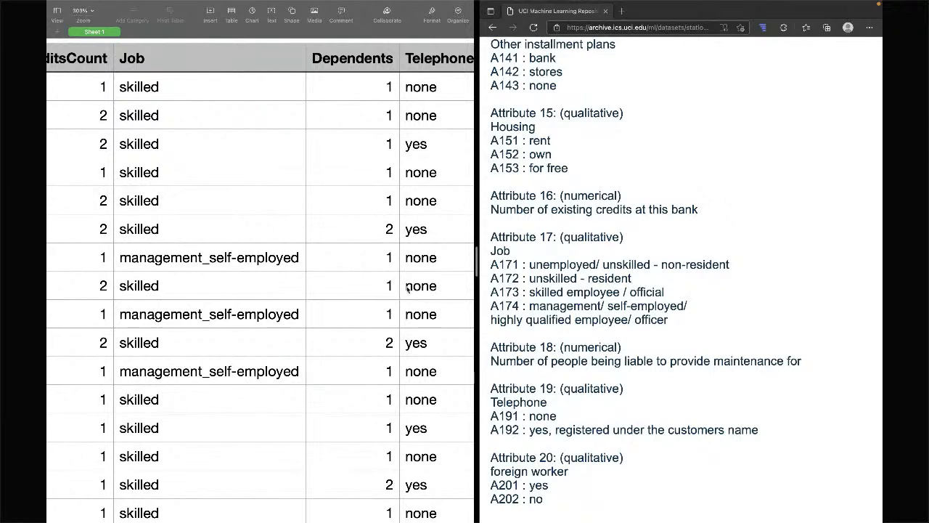
pyautogui.hscroll(3, 354, 300)
pyautogui.hscroll(5, 353, 300)
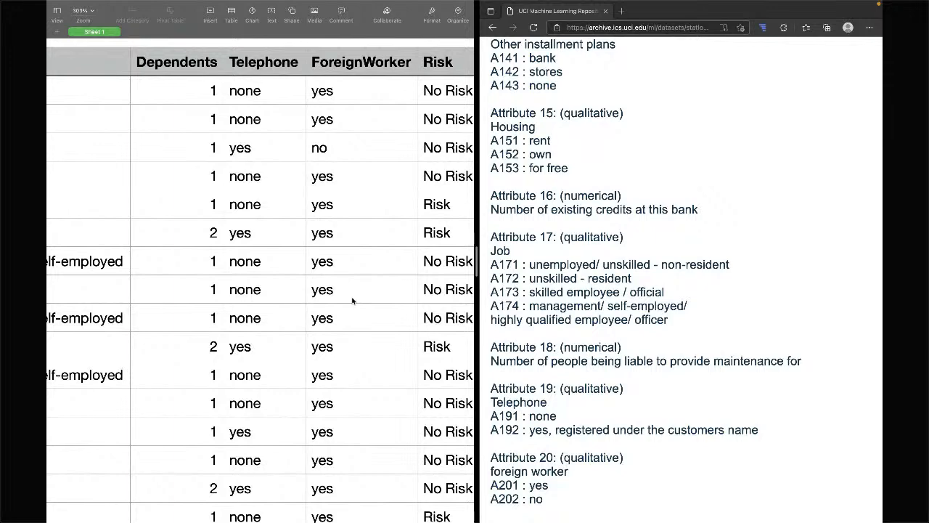
pyautogui.hscroll(5, 352, 300)
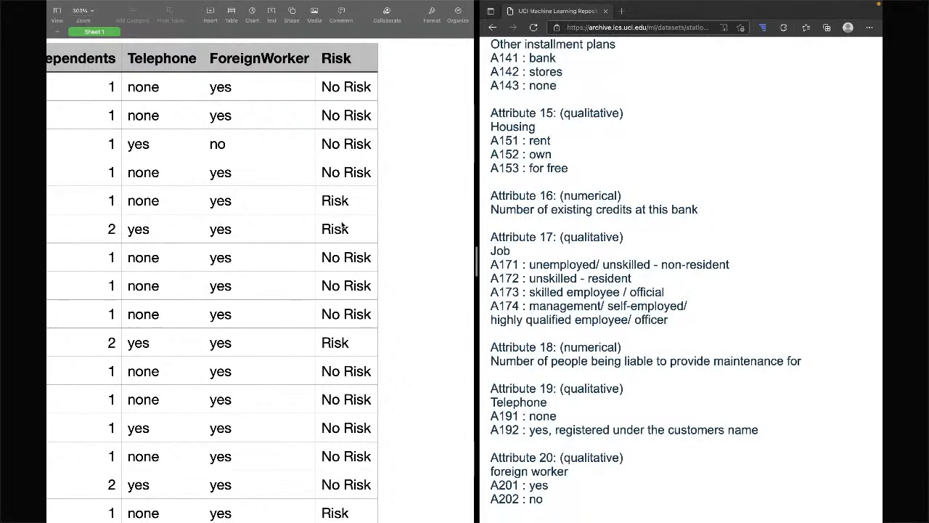
pyautogui.hscroll(-3, 342, 226)
pyautogui.scroll(2, 342, 226)
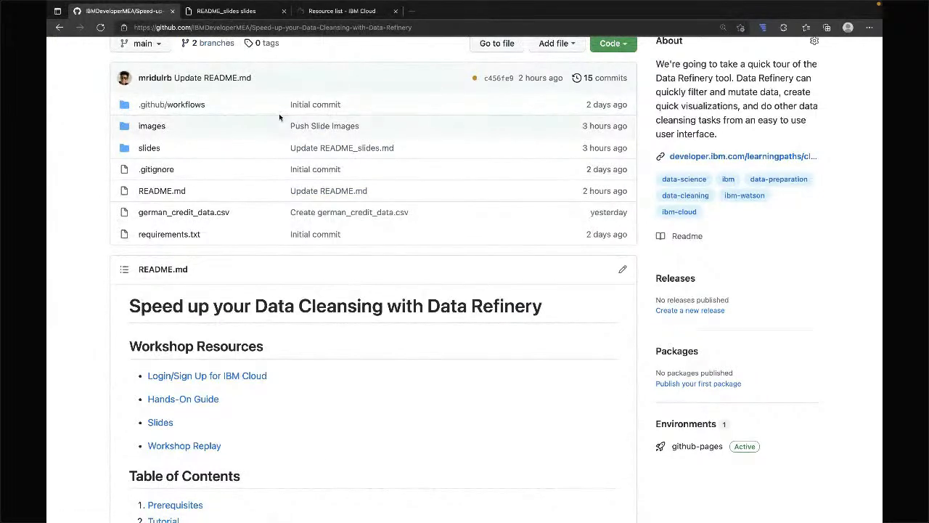
# Switch to the IBM Cloud resource list in the browser and open the account's Dashboard
pyautogui.click(328, 12)
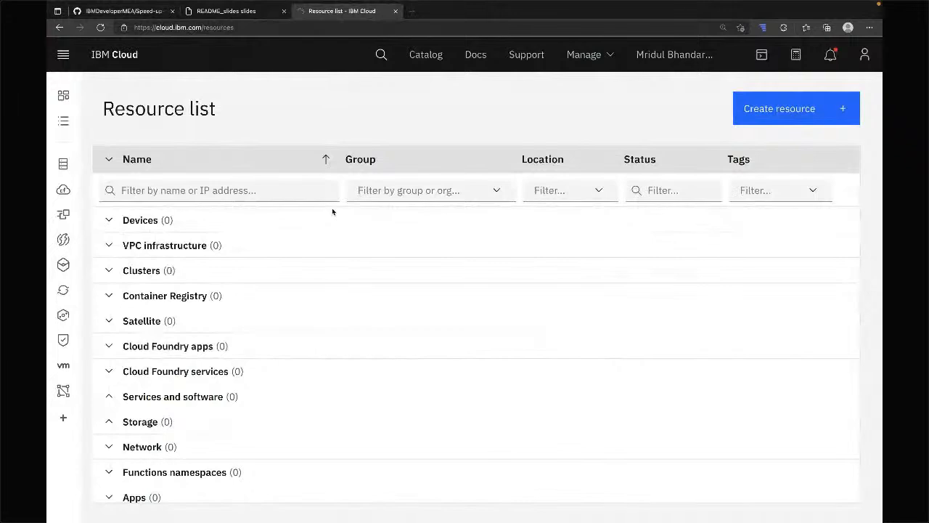
pyautogui.click(118, 60)
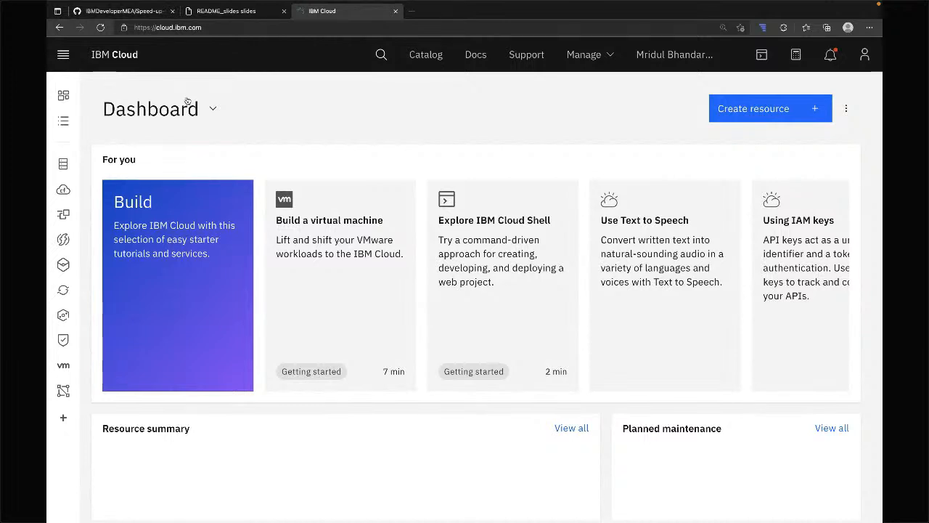
pyautogui.click(380, 53)
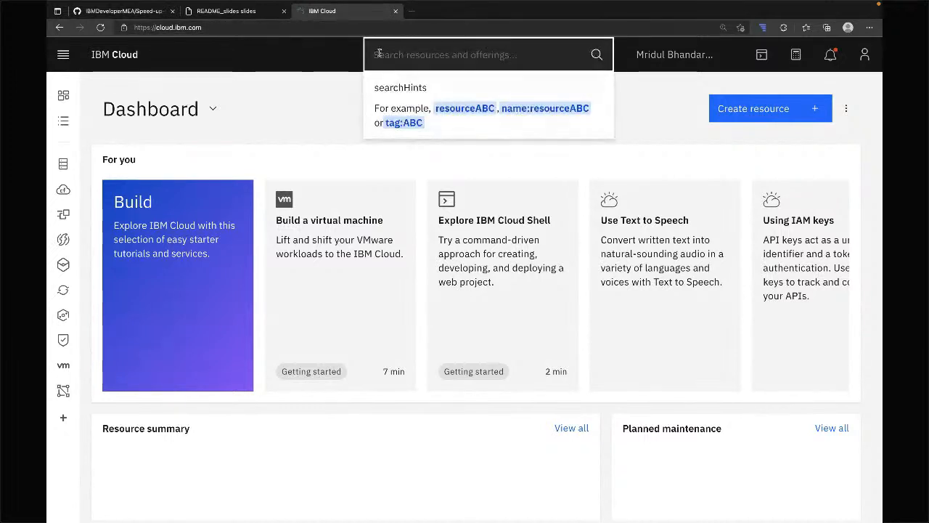
pyautogui.click(279, 87)
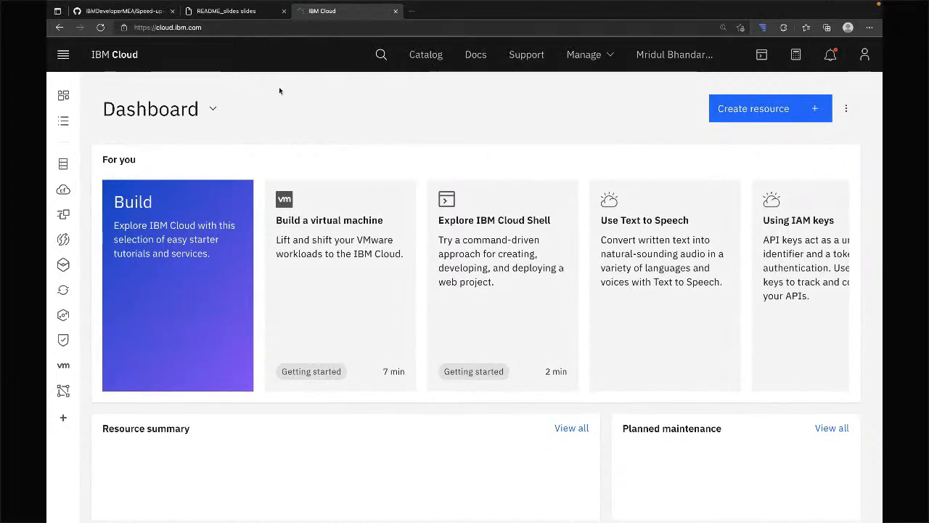
# Browse the starter tutorials and service suggestions in the Dashboard's For you section
pyautogui.scroll(-2, 201, 249)
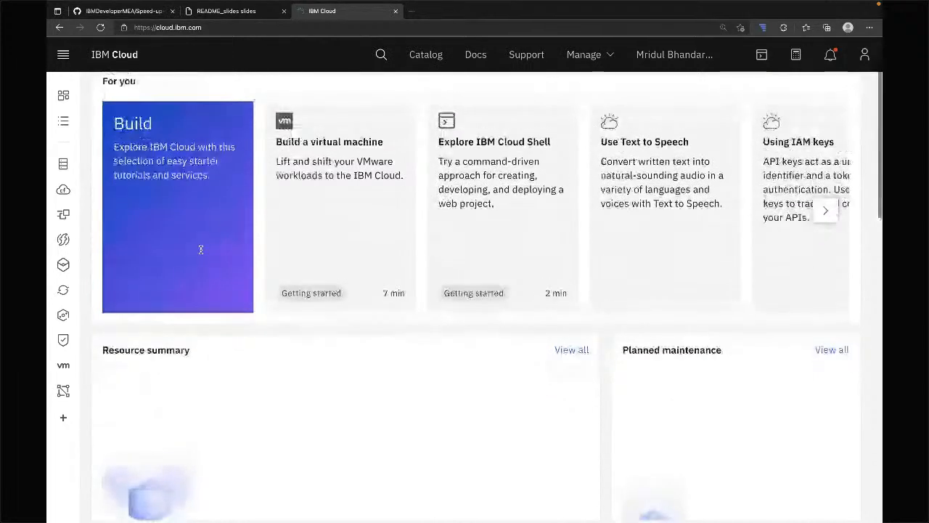
pyautogui.scroll(1, 201, 249)
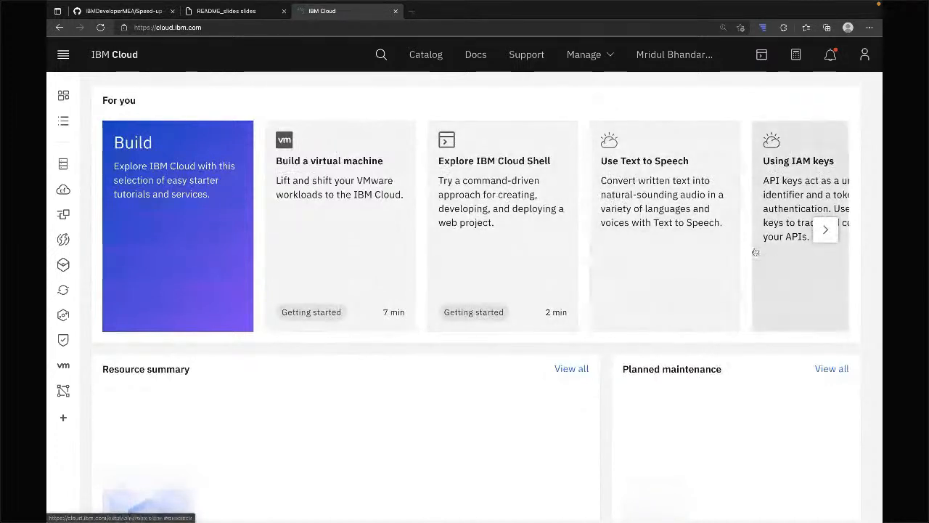
pyautogui.click(825, 230)
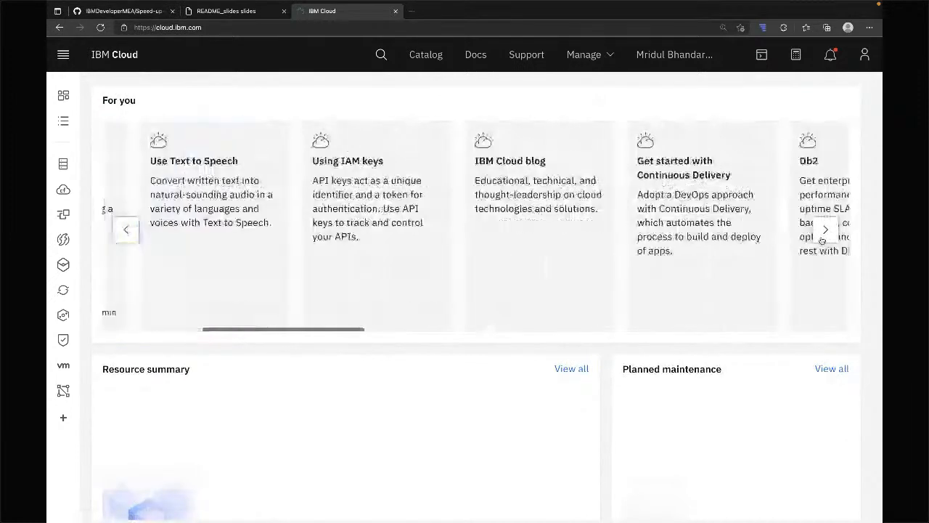
pyautogui.click(825, 230)
pyautogui.click(825, 230)
pyautogui.click(826, 230)
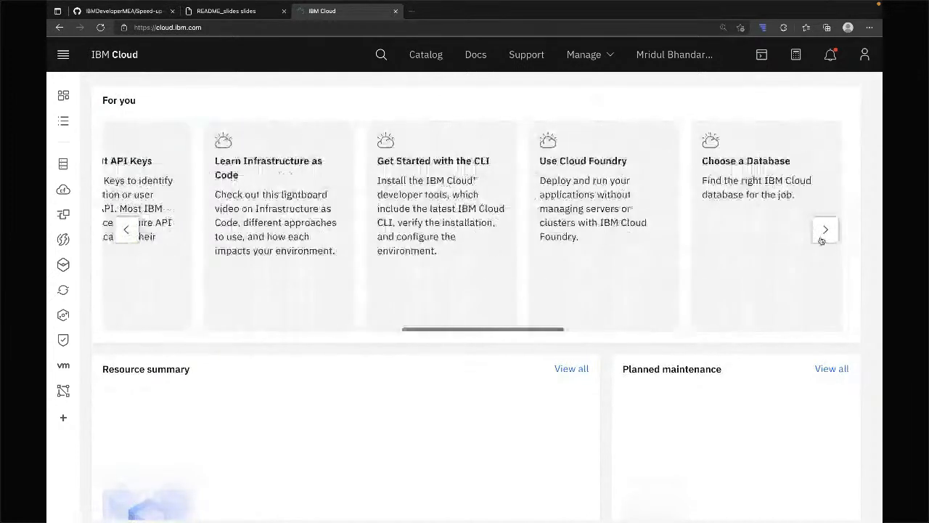
pyautogui.click(825, 230)
# Review the Dashboard's Resource summary, Planned maintenance, User access, News, Recent support cases, IBM Cloud status and Usage sections
pyautogui.scroll(-3, 408, 397)
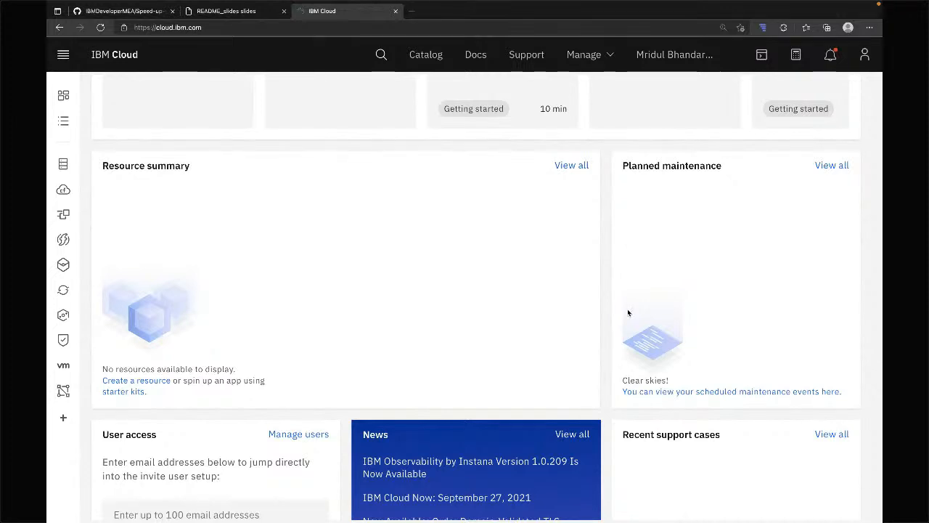
pyautogui.scroll(-1, 454, 342)
pyautogui.scroll(-3, 455, 342)
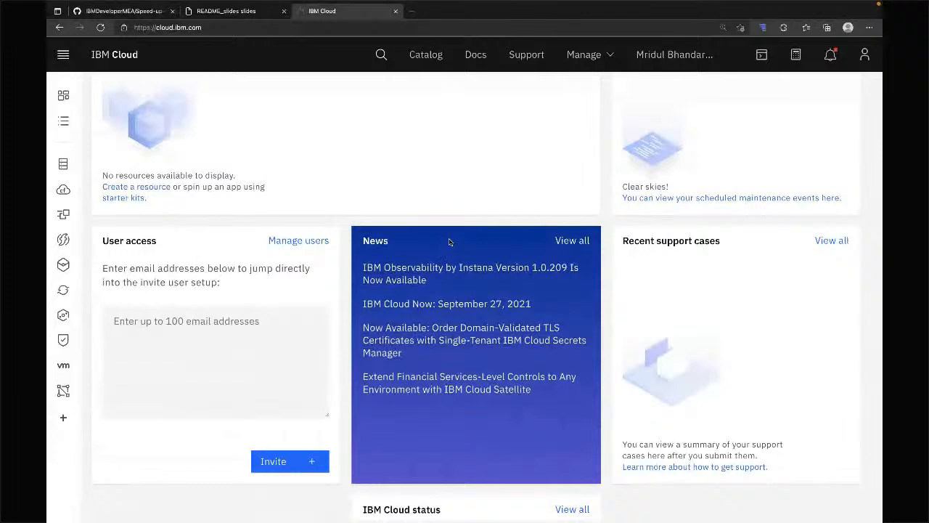
pyautogui.scroll(-3, 390, 440)
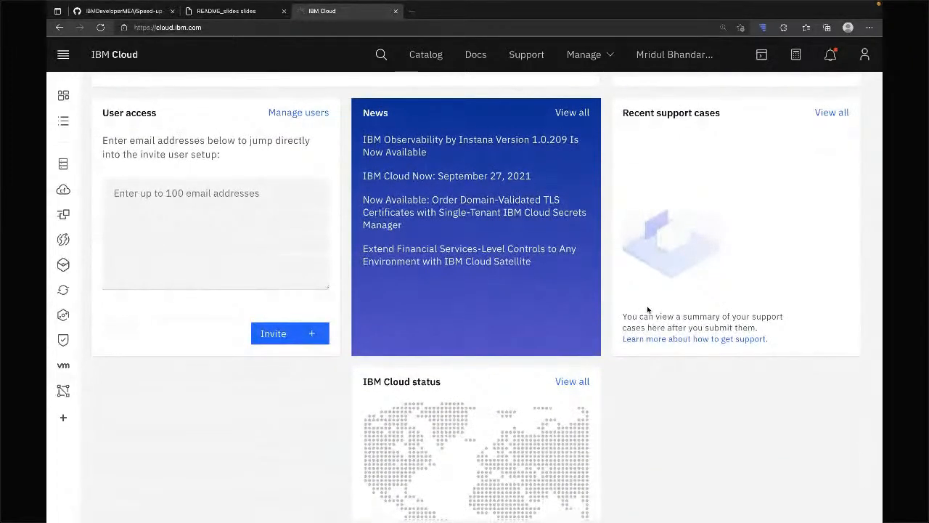
pyautogui.scroll(-3, 411, 468)
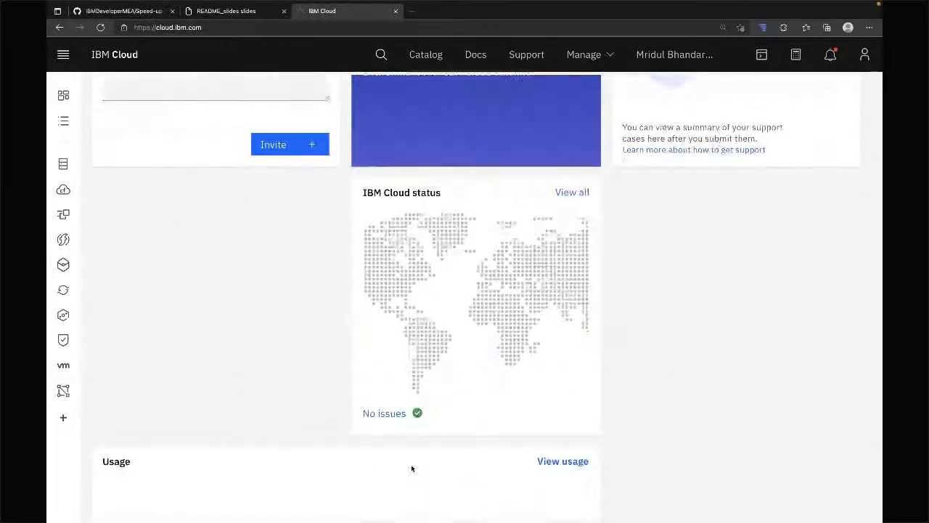
pyautogui.scroll(-3, 411, 468)
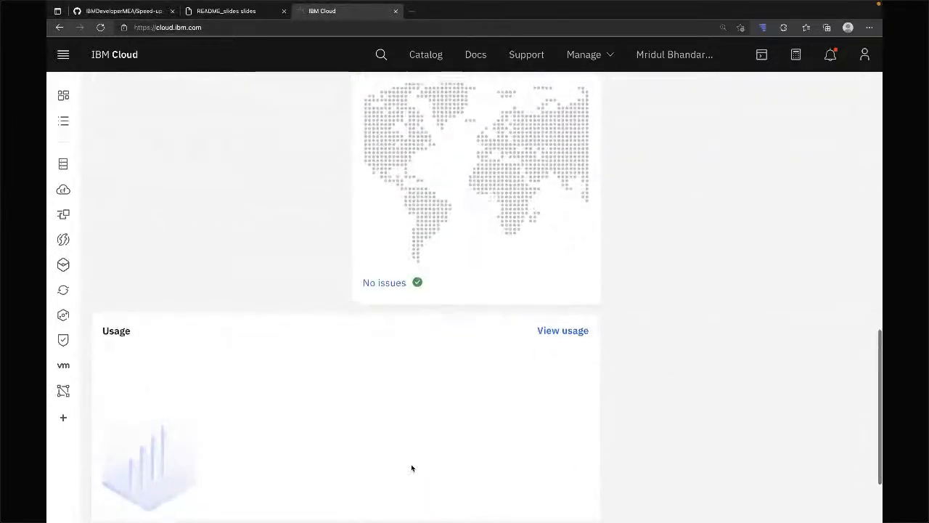
pyautogui.scroll(10, 411, 468)
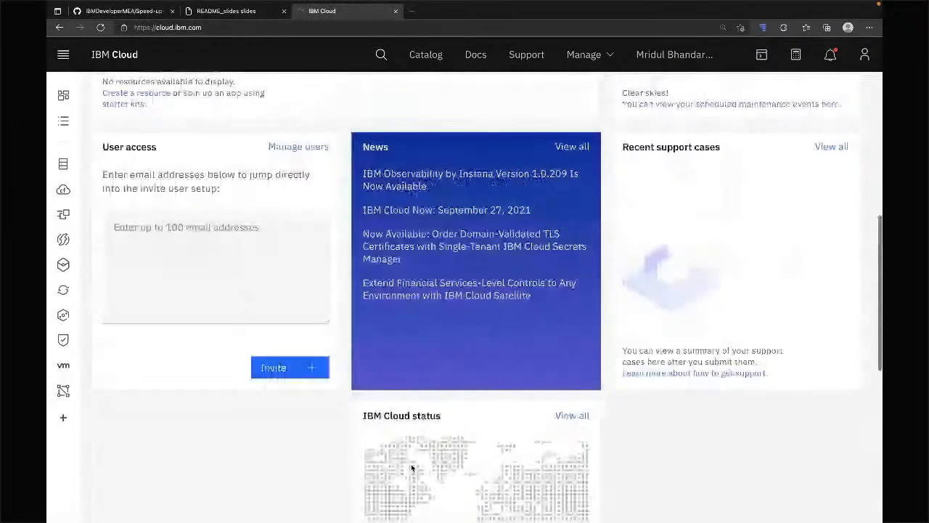
pyautogui.scroll(2, 412, 469)
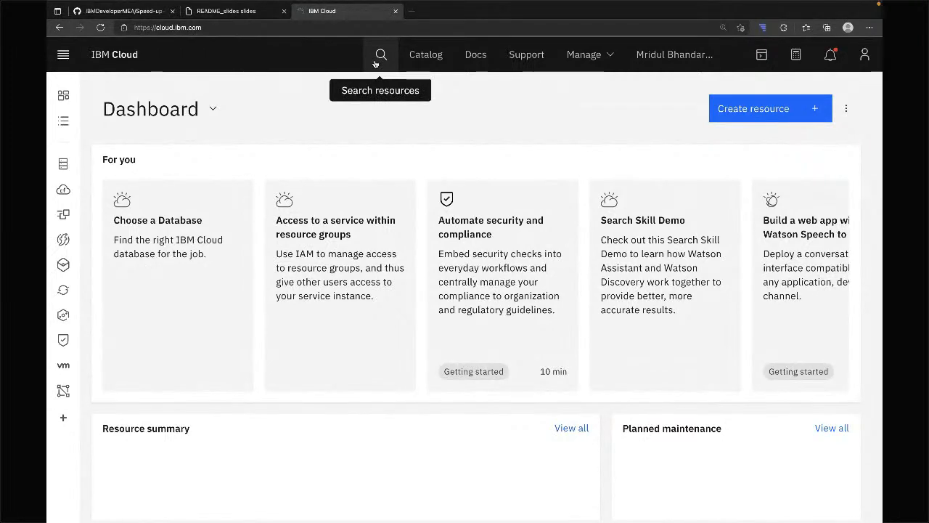
# Search IBM Cloud for "watson studio" and open the Watson Studio service from the catalog results
pyautogui.click(375, 64)
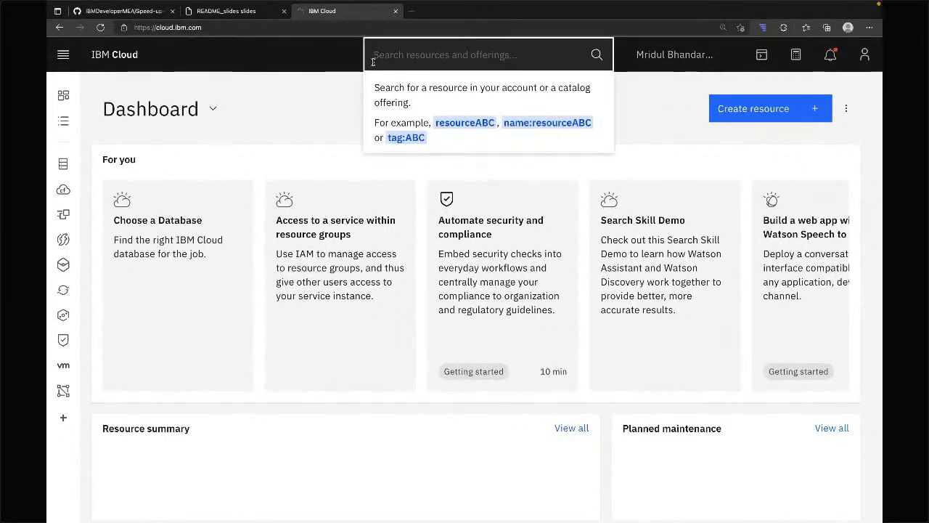
pyautogui.write('watson')
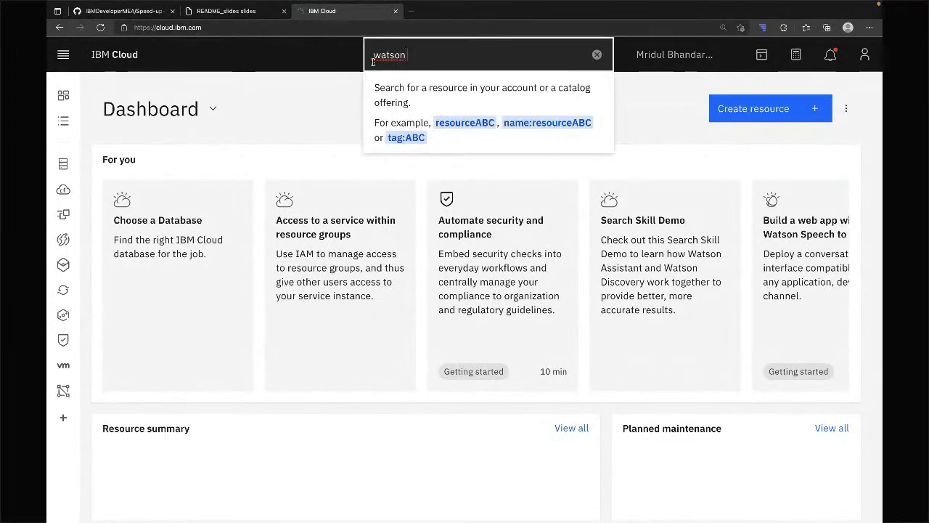
pyautogui.write(' studio')
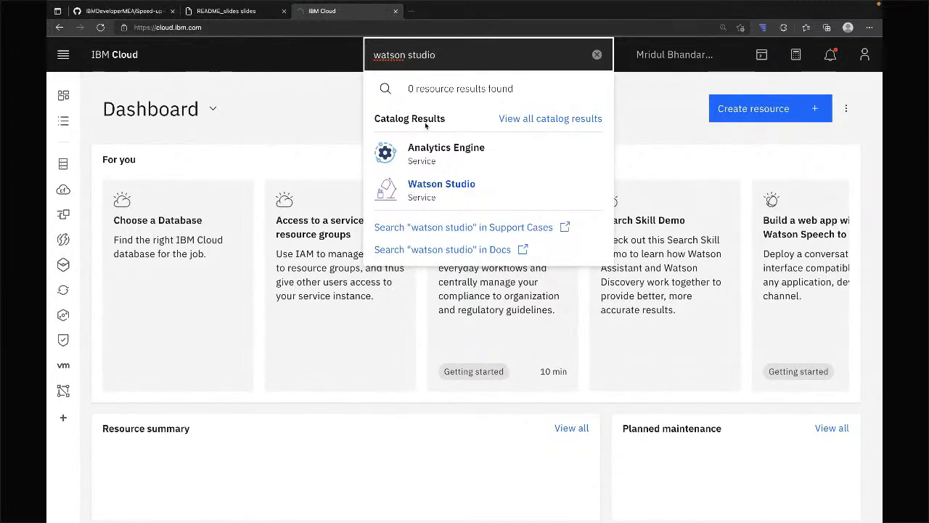
pyautogui.click(438, 195)
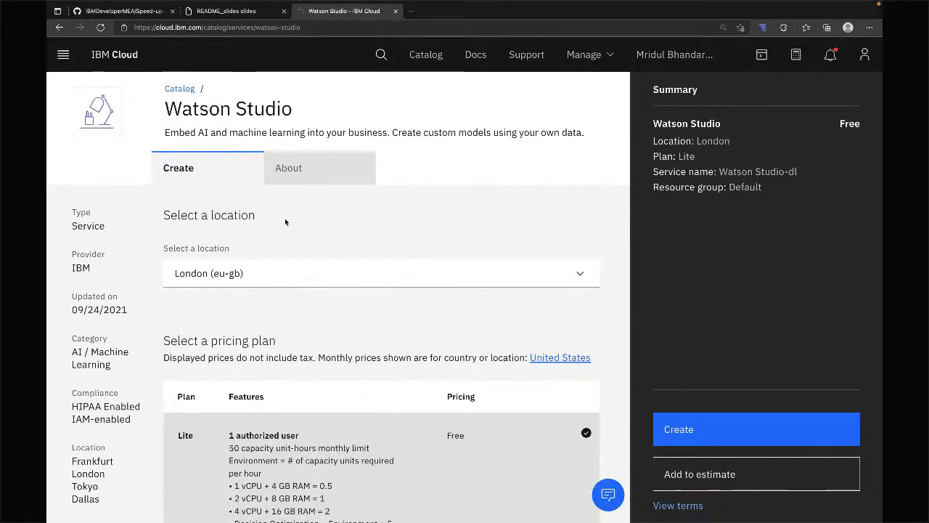
# Set the Watson Studio service's location to Dallas (us-south) and review the Lite and Standard v1 pricing plans
pyautogui.click(277, 272)
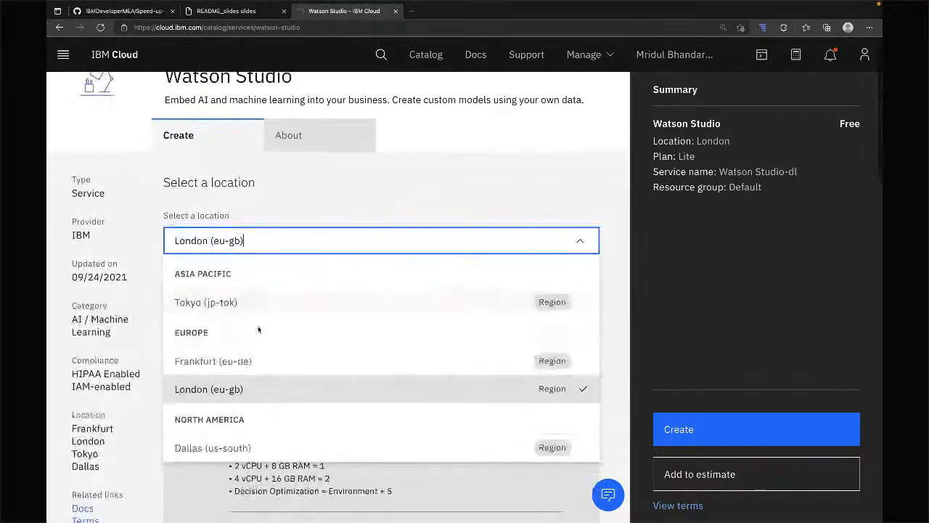
pyautogui.click(236, 453)
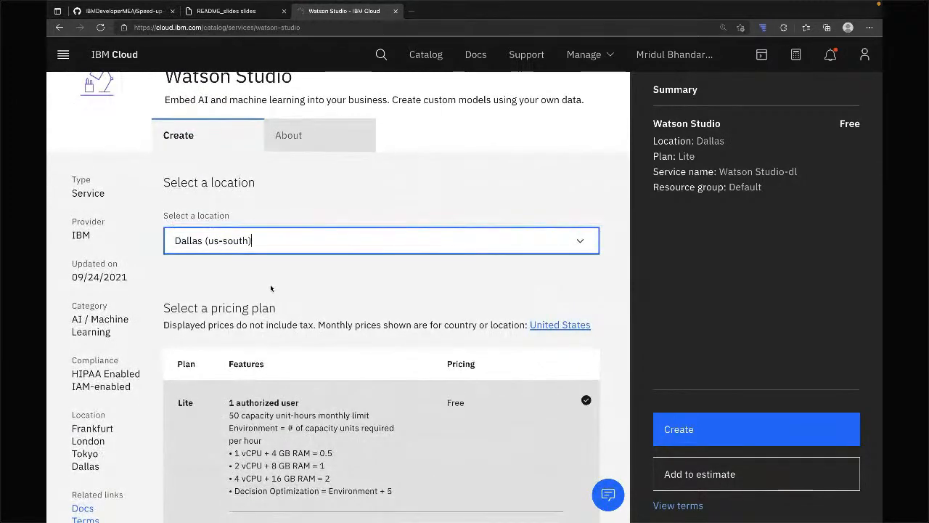
pyautogui.scroll(-3, 271, 289)
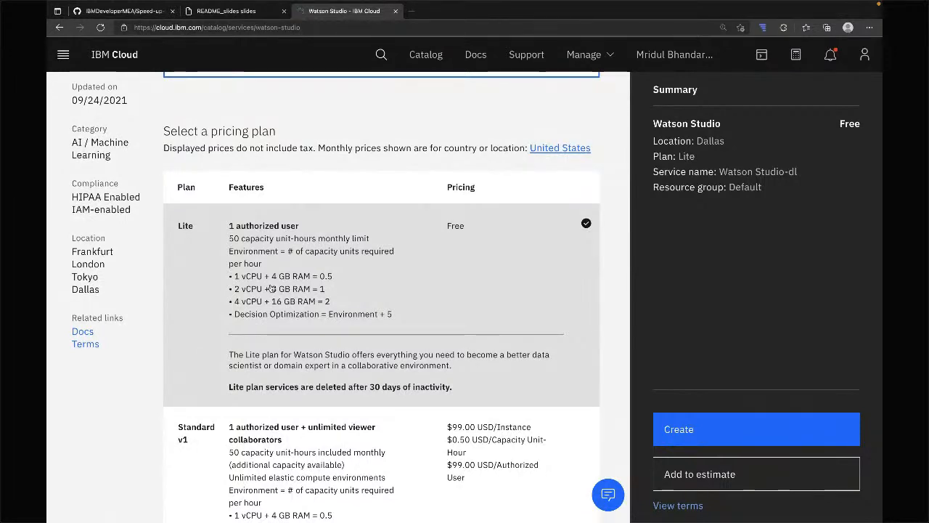
pyautogui.scroll(-2, 270, 288)
pyautogui.scroll(-6, 270, 288)
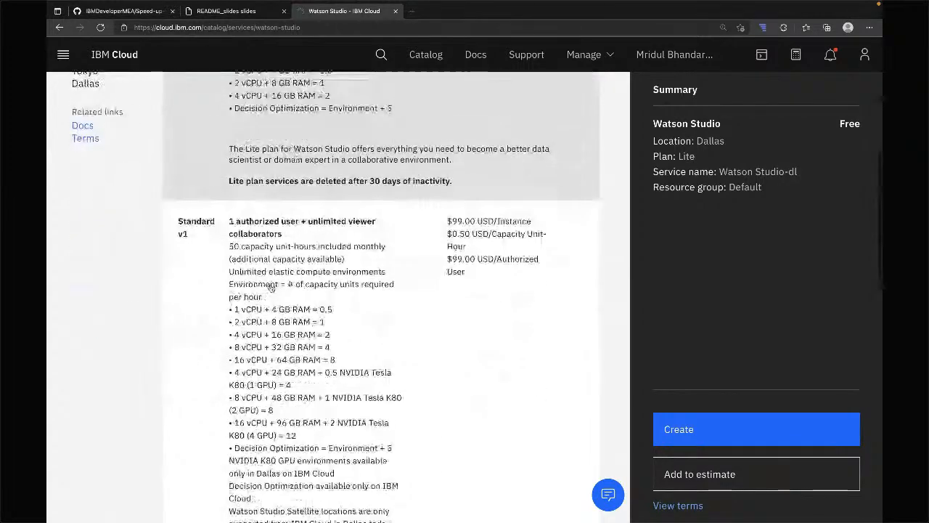
# Change the service name to Watson Studio-Data-Cleansing in the resource configuration
pyautogui.scroll(-8, 273, 288)
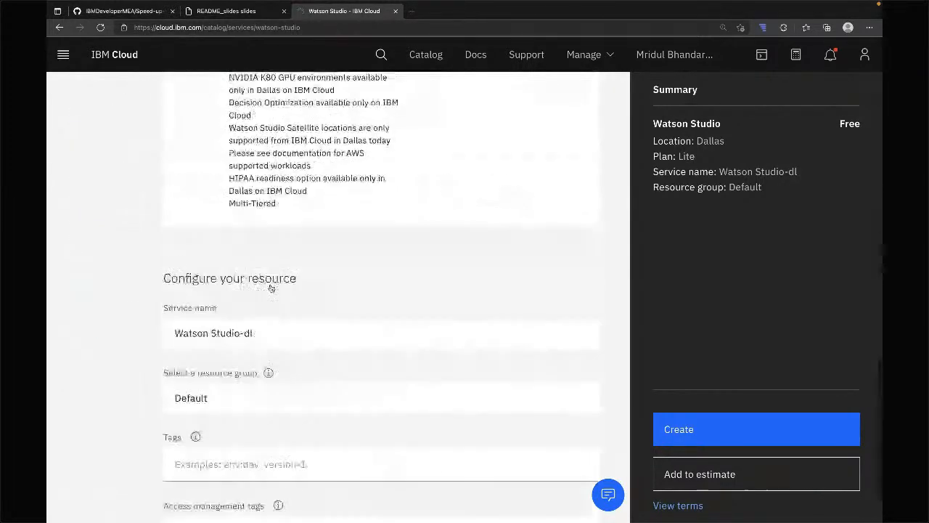
pyautogui.click(270, 241)
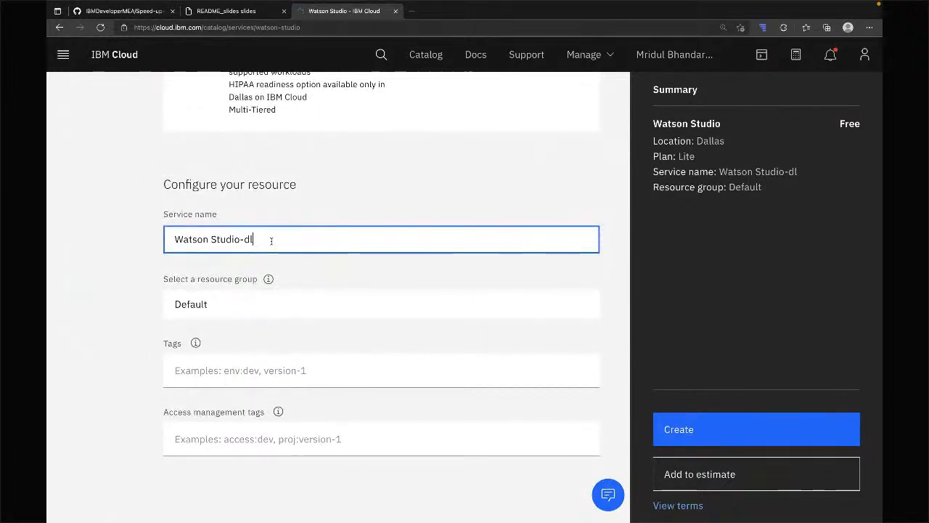
pyautogui.press('BackSpace')
pyautogui.press('BackSpace')
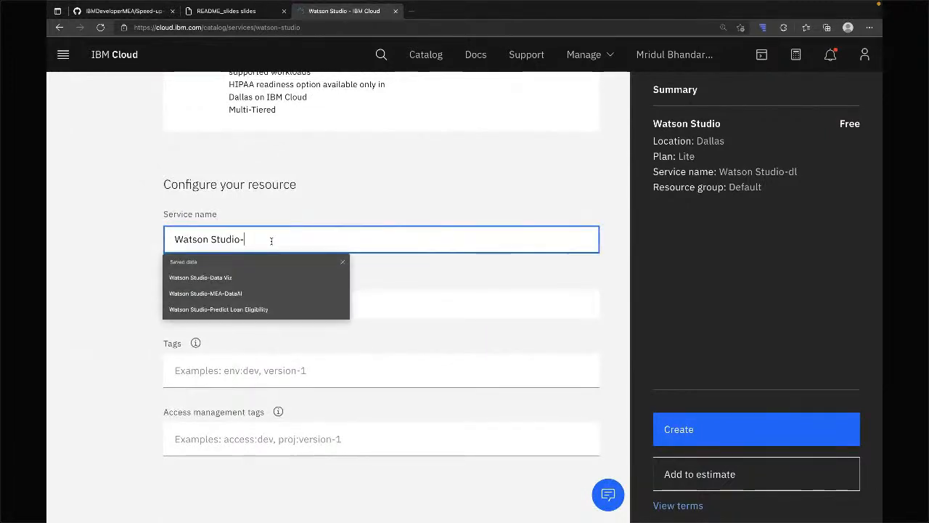
pyautogui.write('Data')
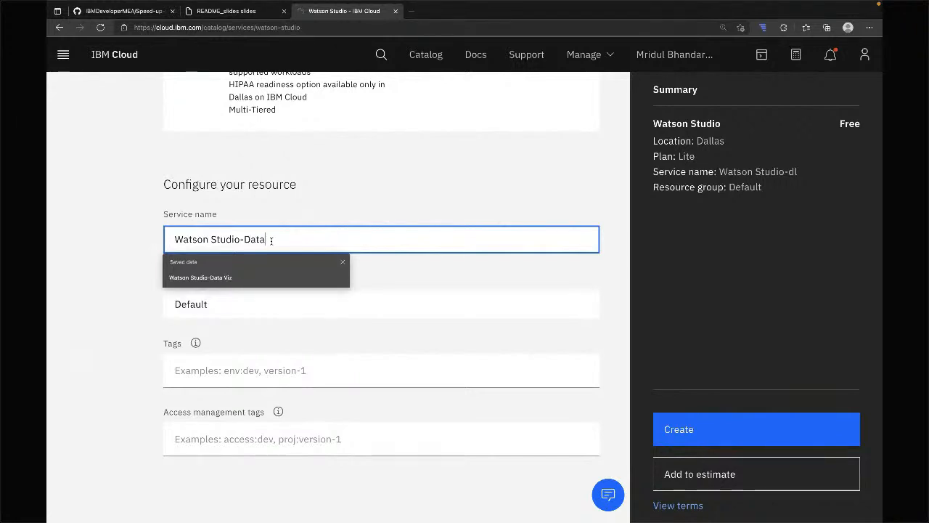
pyautogui.write('-Cleansing')
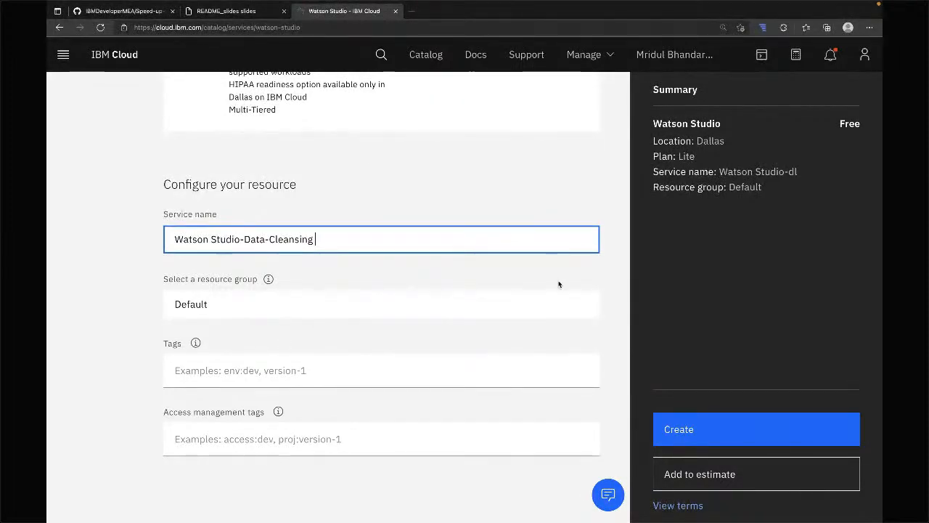
pyautogui.click(687, 296)
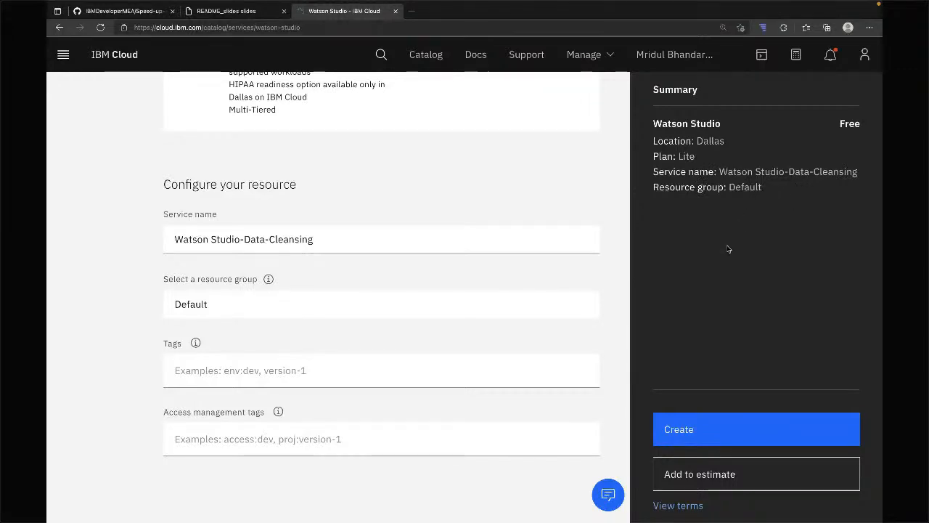
# Open the About information of the Watson Studio service to read its summary and features
pyautogui.scroll(1, 481, 280)
pyautogui.scroll(5, 482, 279)
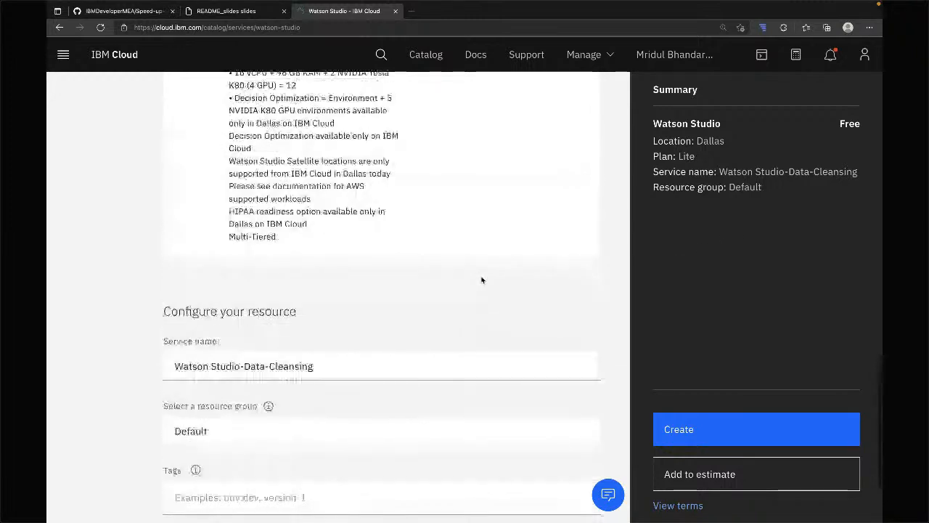
pyautogui.scroll(10, 482, 281)
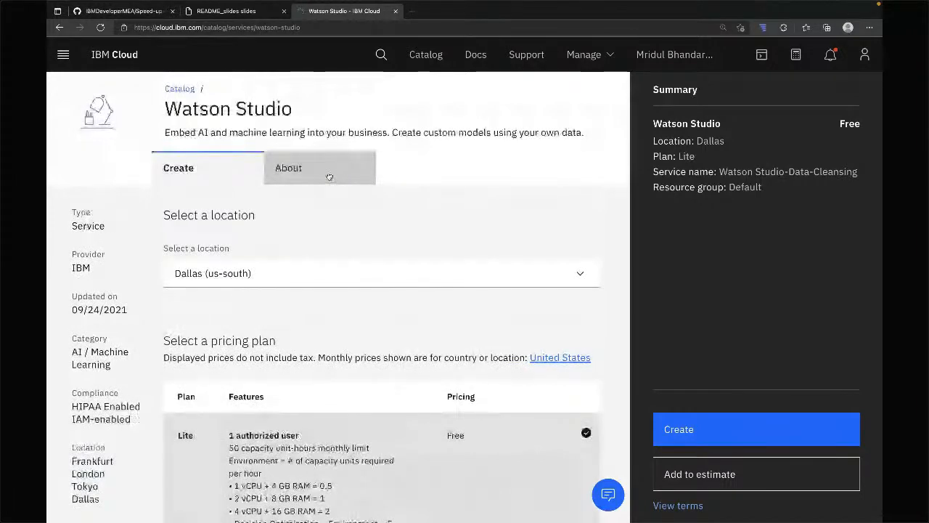
pyautogui.click(329, 174)
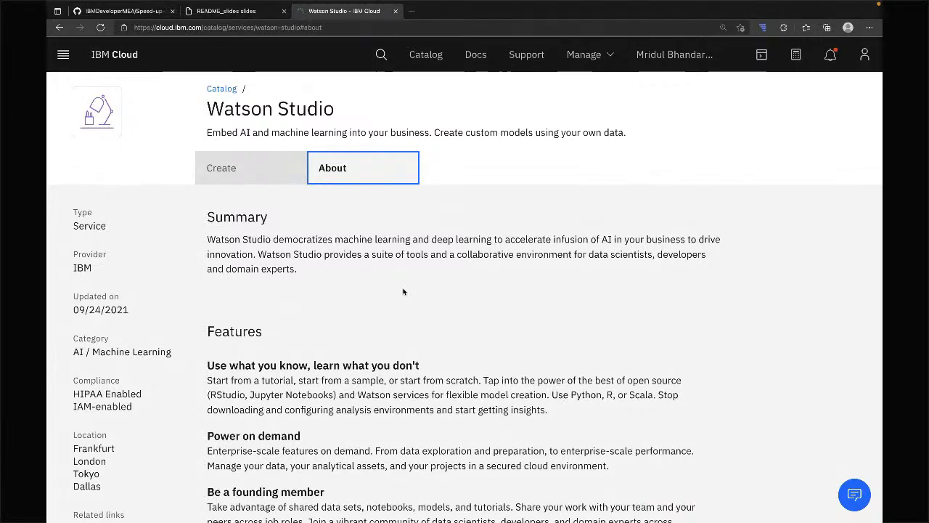
# Return to the creation form, create the Watson Studio service and dismiss the IBM Cloud Assistant message
pyautogui.click(270, 175)
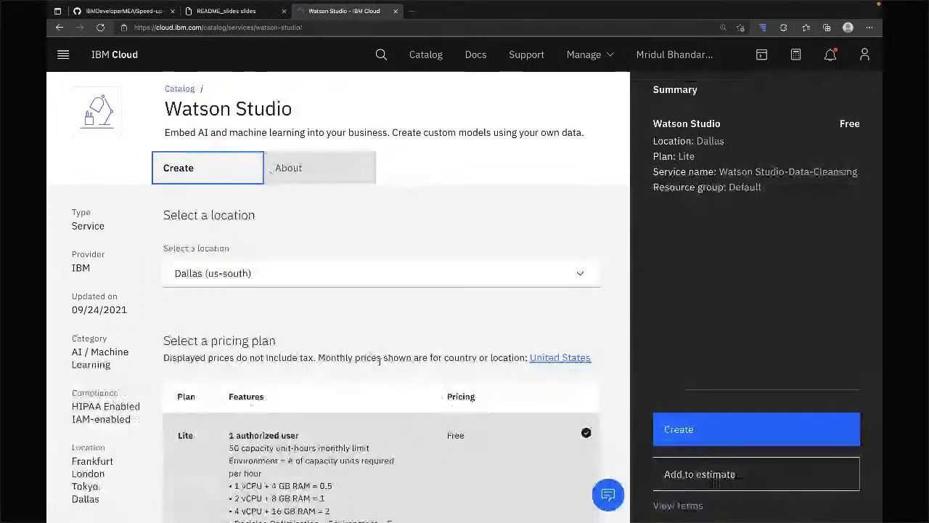
pyautogui.scroll(-10, 379, 361)
pyautogui.scroll(-10, 379, 361)
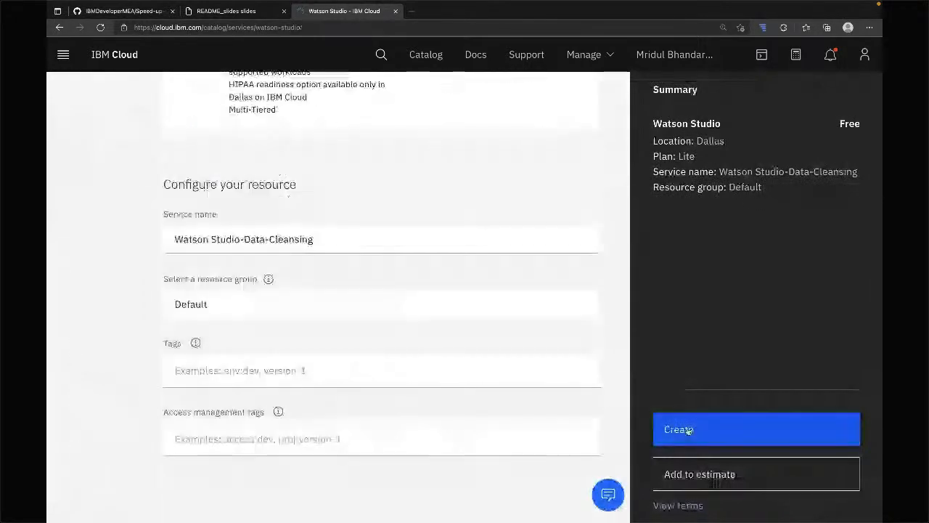
pyautogui.click(687, 429)
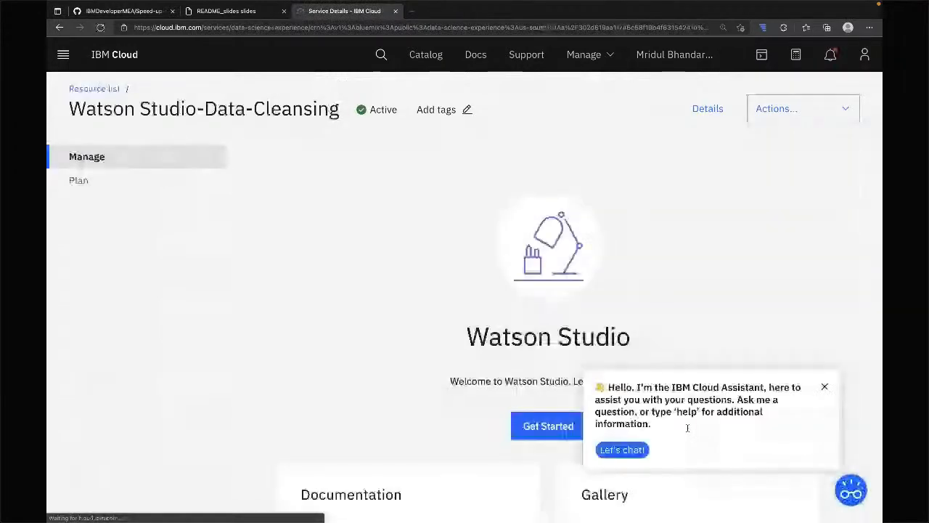
pyautogui.click(822, 385)
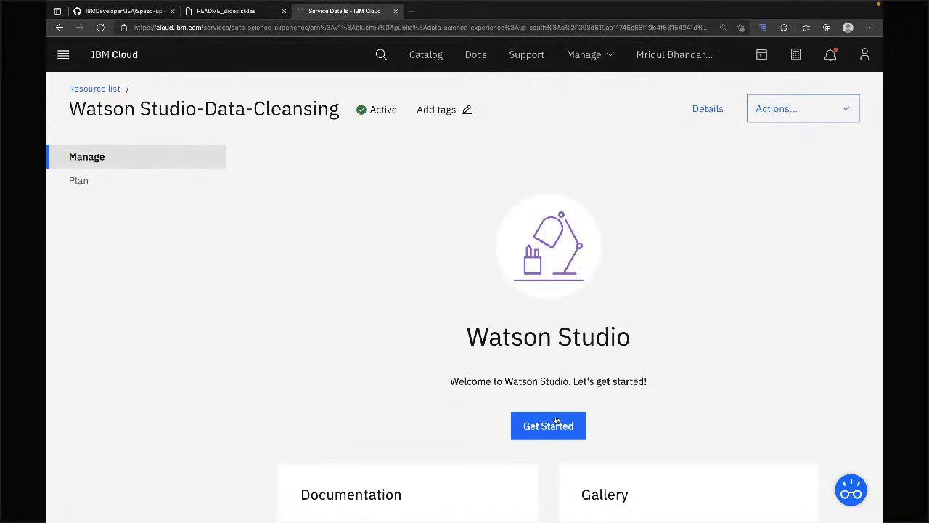
# Check the new service's plan details and return to its Manage page
pyautogui.scroll(-3, 427, 349)
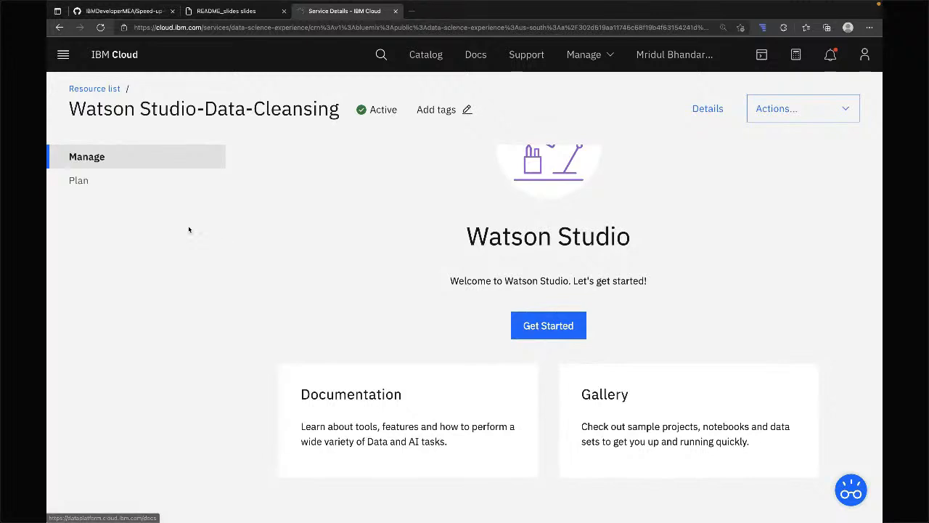
pyautogui.click(123, 187)
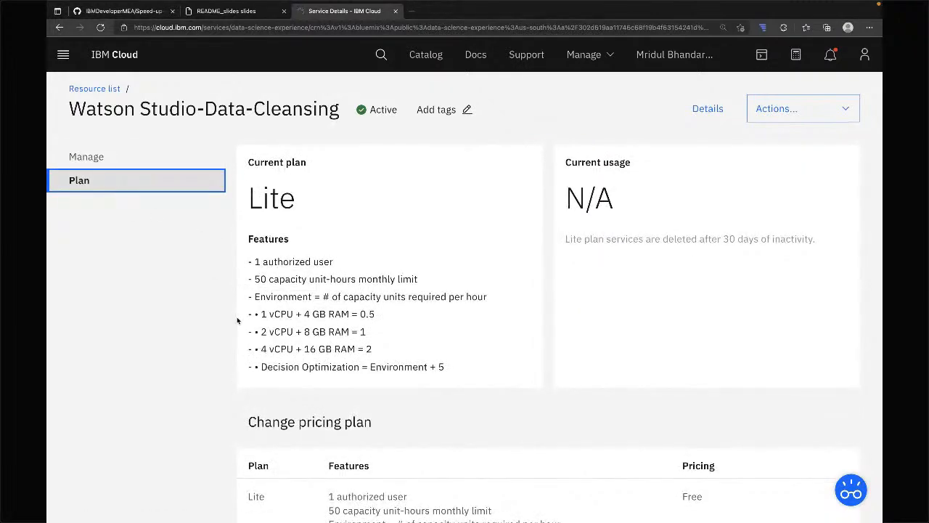
pyautogui.click(138, 164)
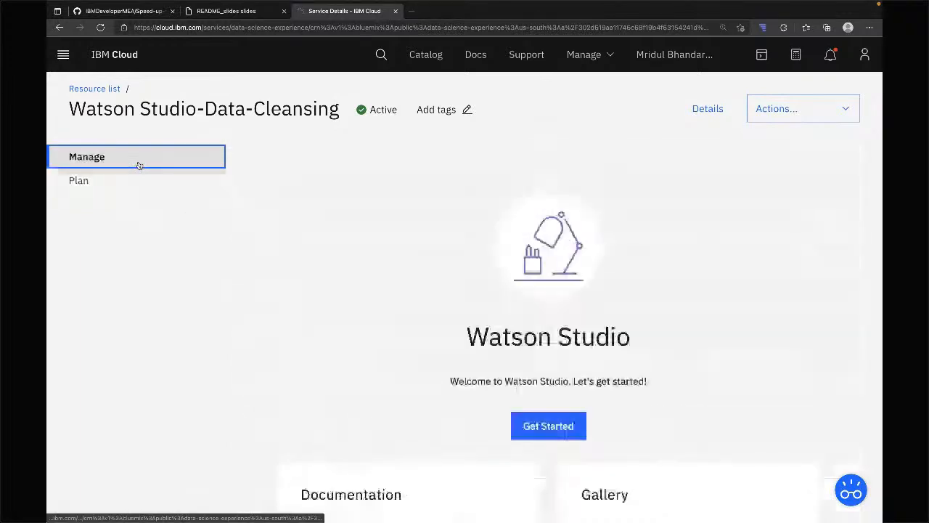
# Launch Watson Studio from the service's Manage page and close the Cloud Pak for Data welcome overview
pyautogui.scroll(-1, 300, 355)
pyautogui.scroll(1, 301, 355)
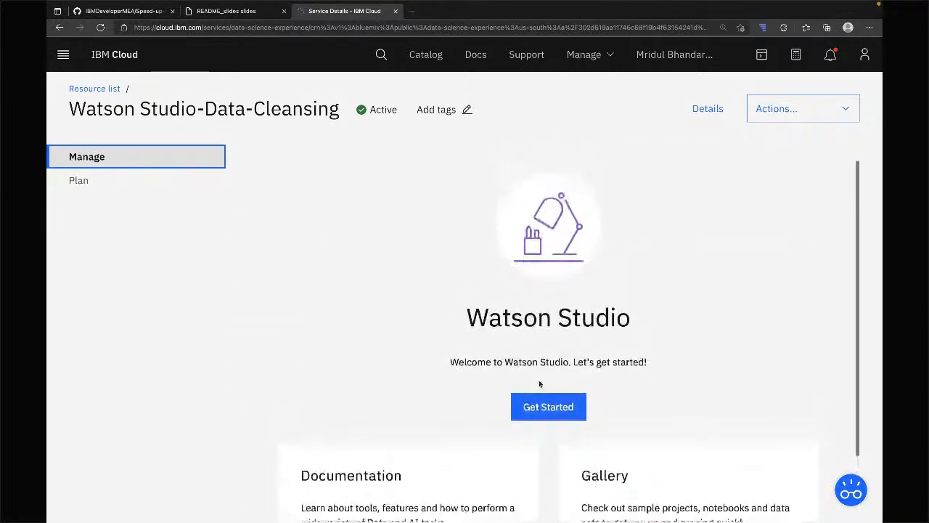
pyautogui.click(548, 406)
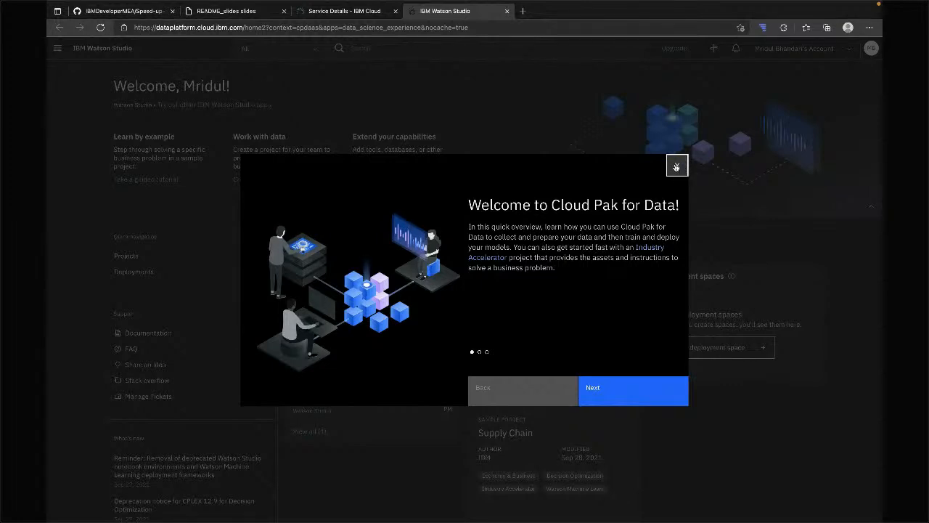
pyautogui.click(676, 167)
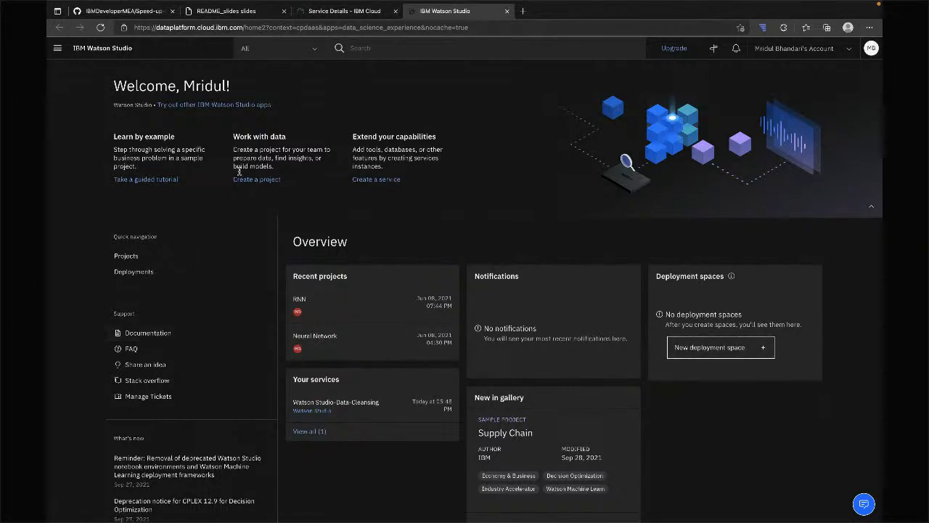
# Examine the Watson Studio home page's getting-started options, quick navigation, recent projects, services, notifications and deployment spaces
pyautogui.hotkey('ctrl', '+')
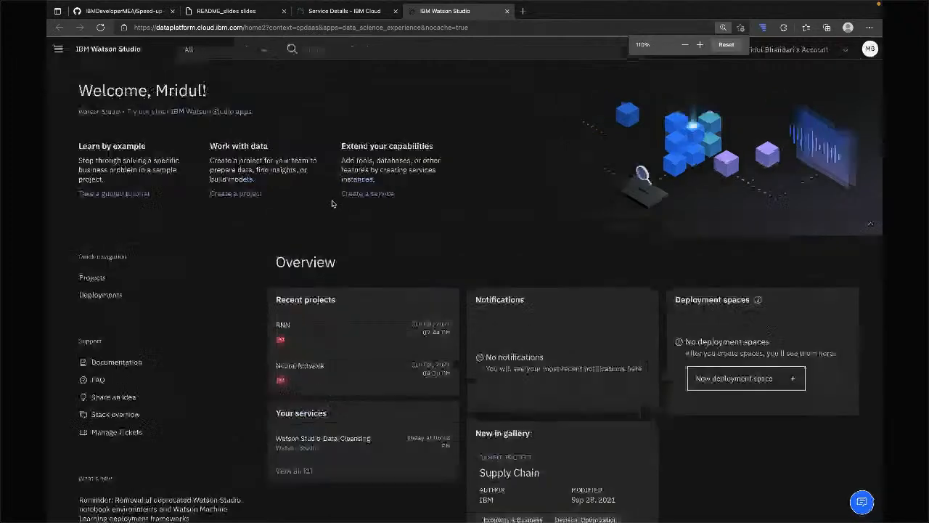
pyautogui.hotkey('ctrl', '+')
pyautogui.scroll(-1, 332, 204)
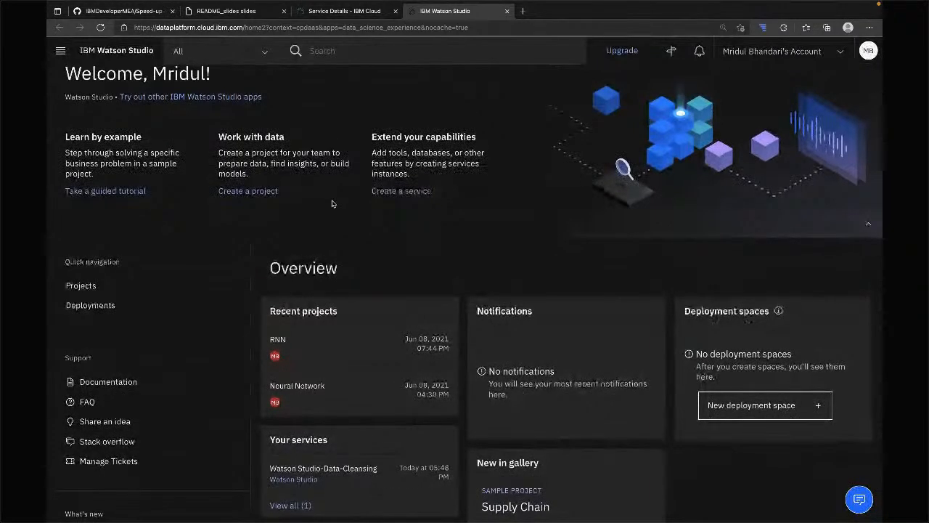
pyautogui.scroll(-1, 332, 203)
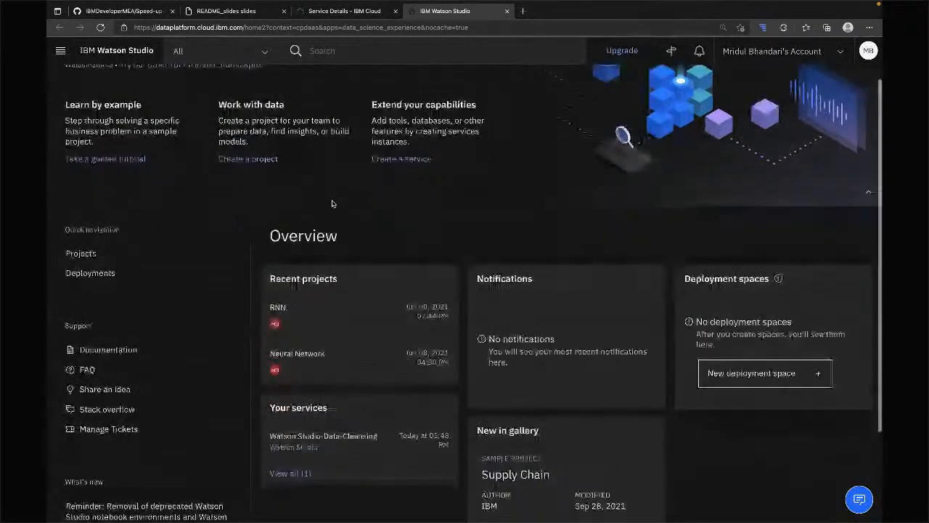
pyautogui.scroll(2, 333, 204)
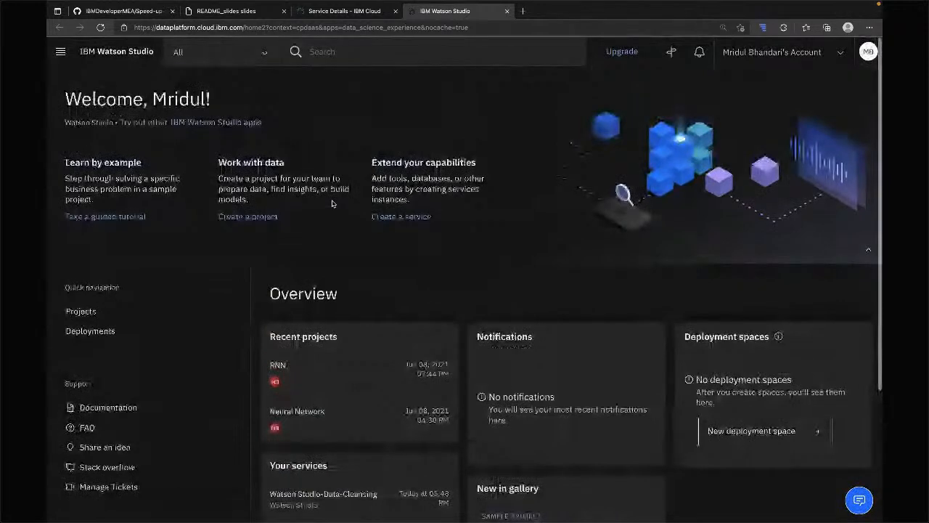
pyautogui.scroll(-1, 332, 203)
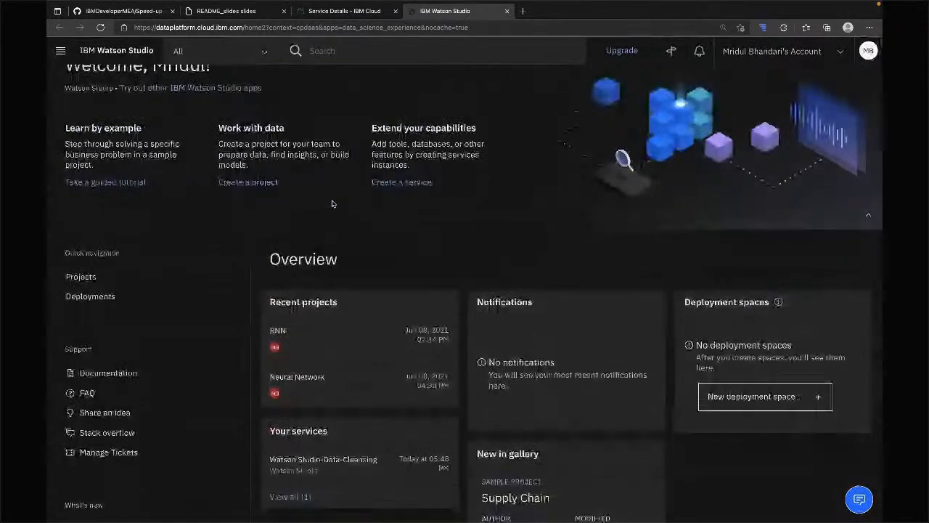
pyautogui.hotkey('ctrl', '+')
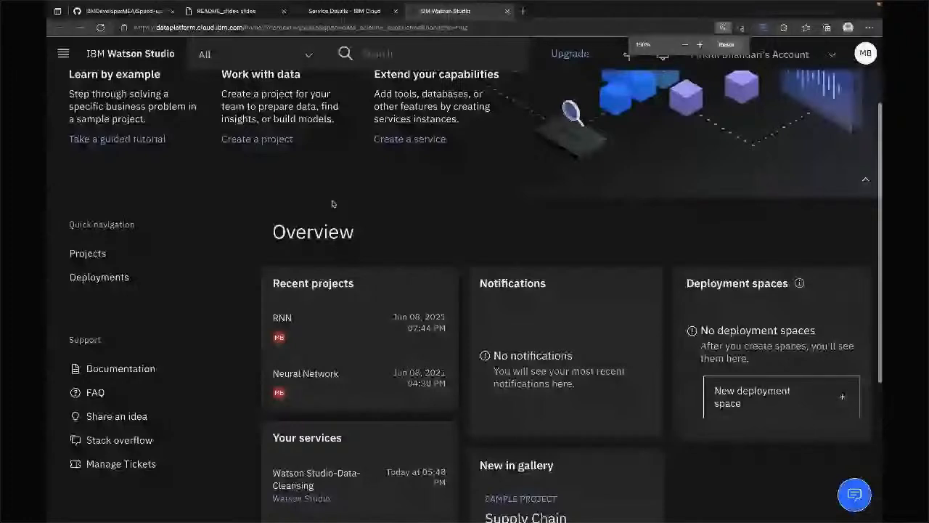
pyautogui.scroll(-3, 332, 204)
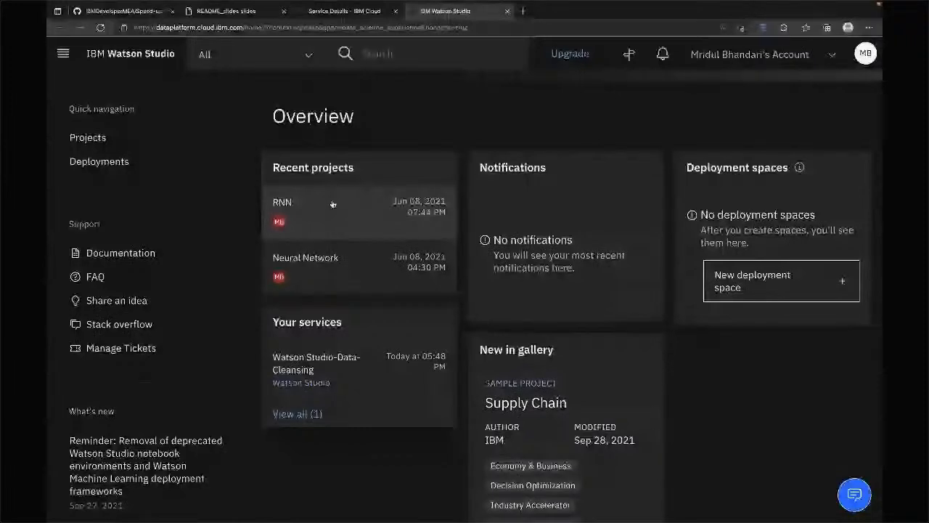
pyautogui.scroll(1, 332, 204)
pyautogui.scroll(3, 332, 204)
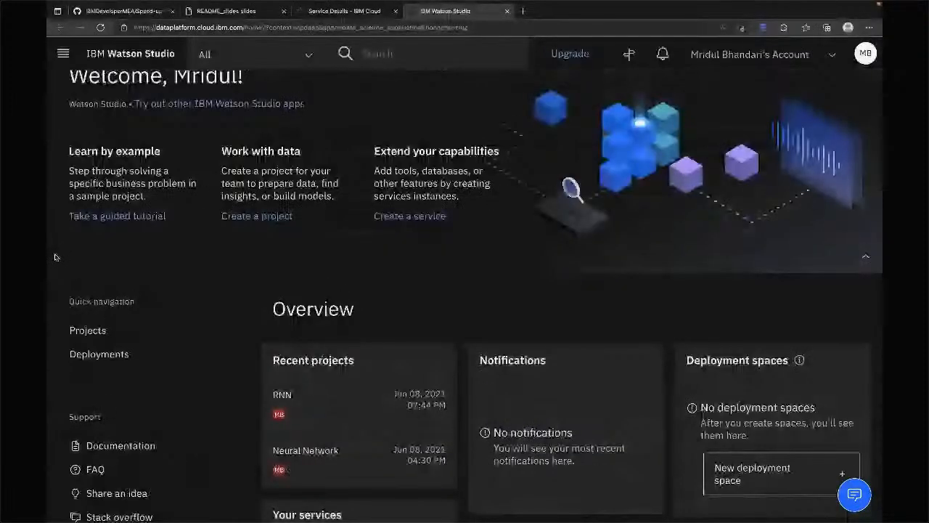
# Open the Projects list and expand the main navigation to show its project options
pyautogui.click(111, 338)
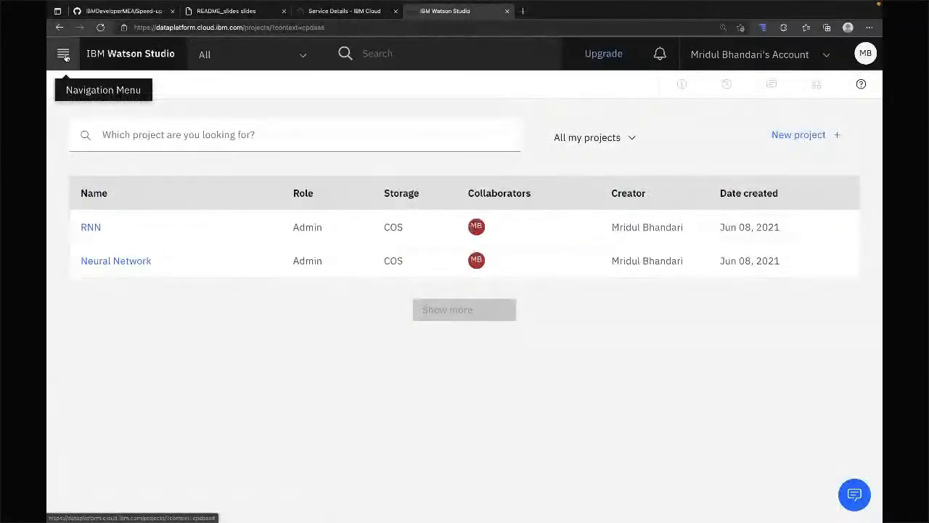
pyautogui.click(64, 56)
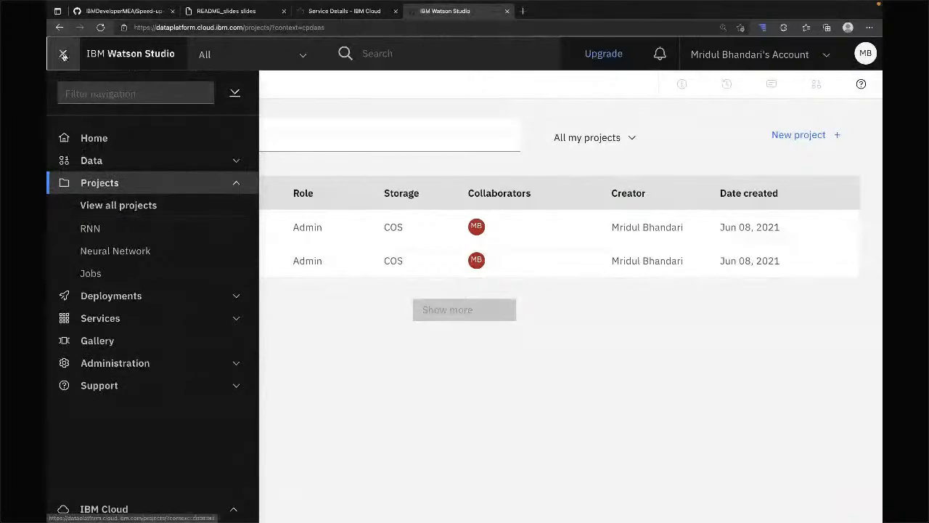
pyautogui.click(63, 54)
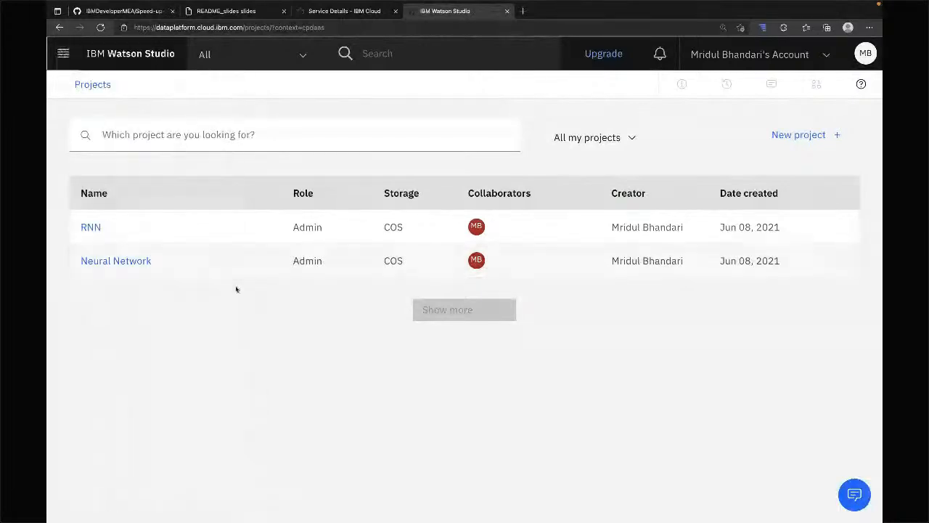
pyautogui.click(62, 55)
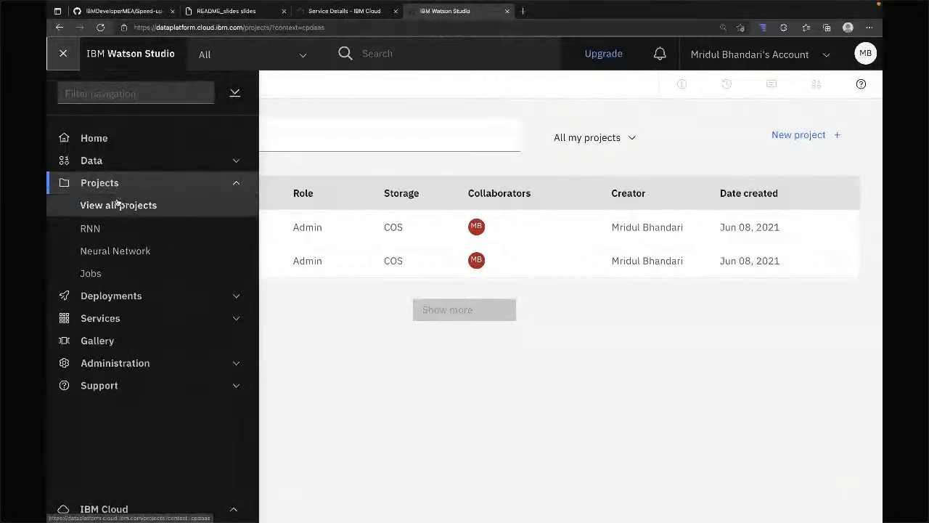
# View all projects and start a new empty project
pyautogui.click(124, 205)
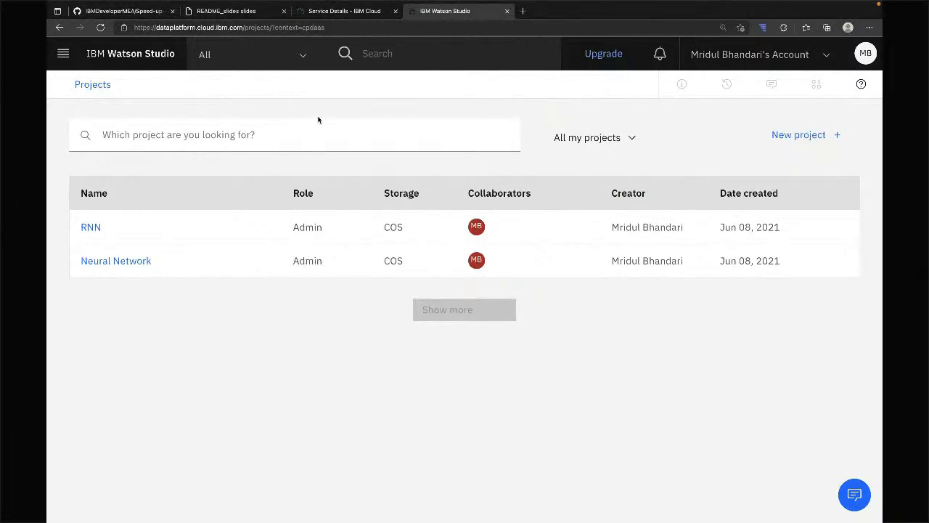
pyautogui.click(787, 139)
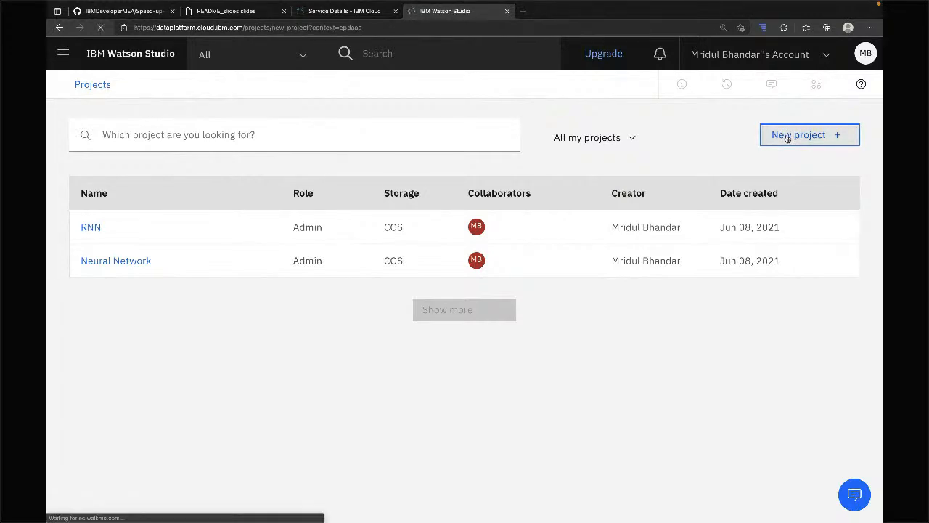
pyautogui.scroll(-1, 473, 365)
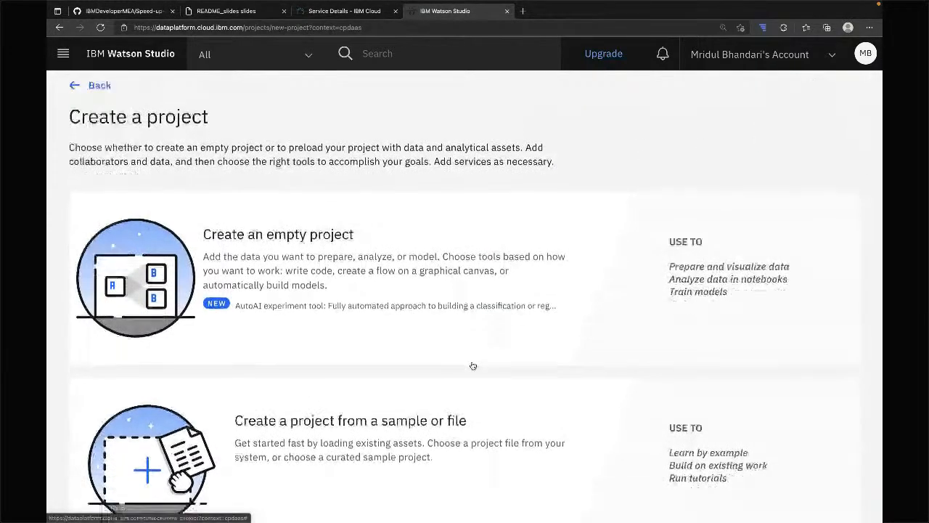
pyautogui.scroll(1, 483, 275)
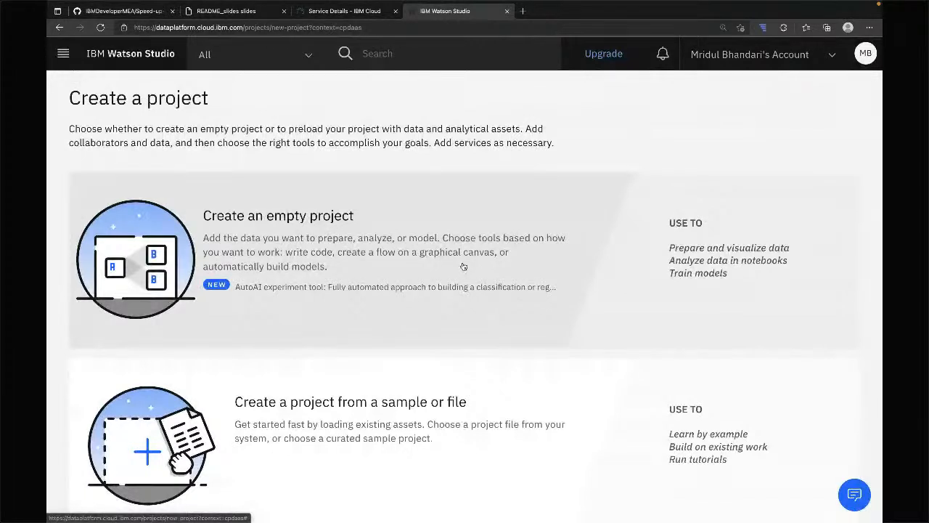
pyautogui.click(464, 266)
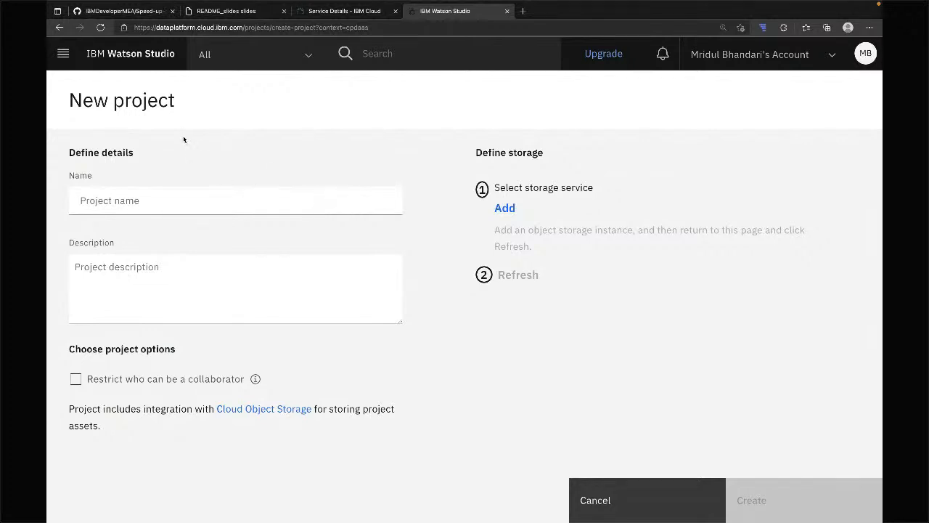
# Name the new project German Credit Data
pyautogui.click(127, 203)
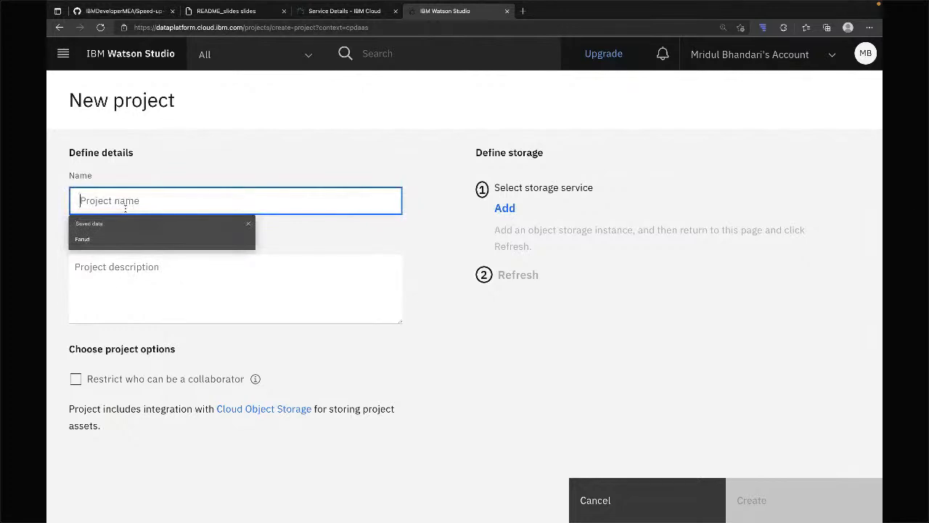
pyautogui.write('Germa')
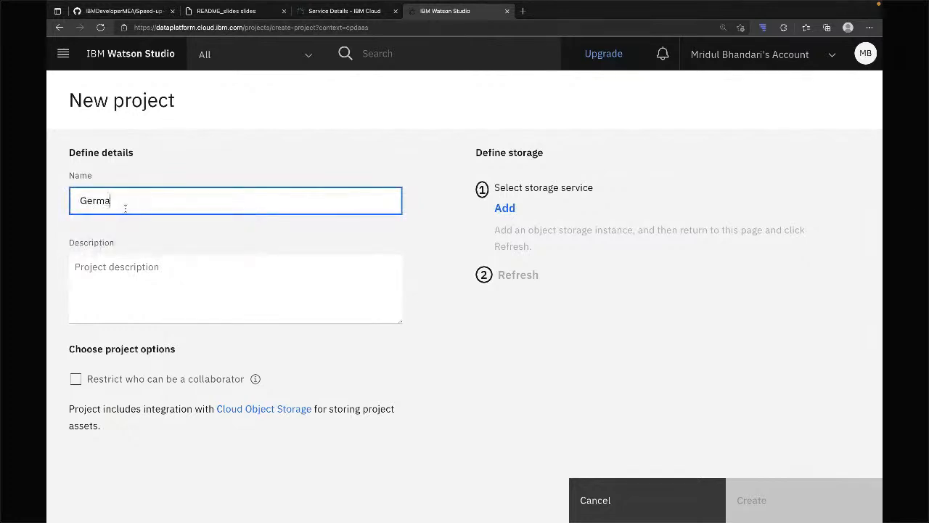
pyautogui.write('n Credit Data')
# Add a storage service for the project by opening the Cloud Object Storage catalog page
pyautogui.moveTo(476, 154); pyautogui.dragTo(541, 153)
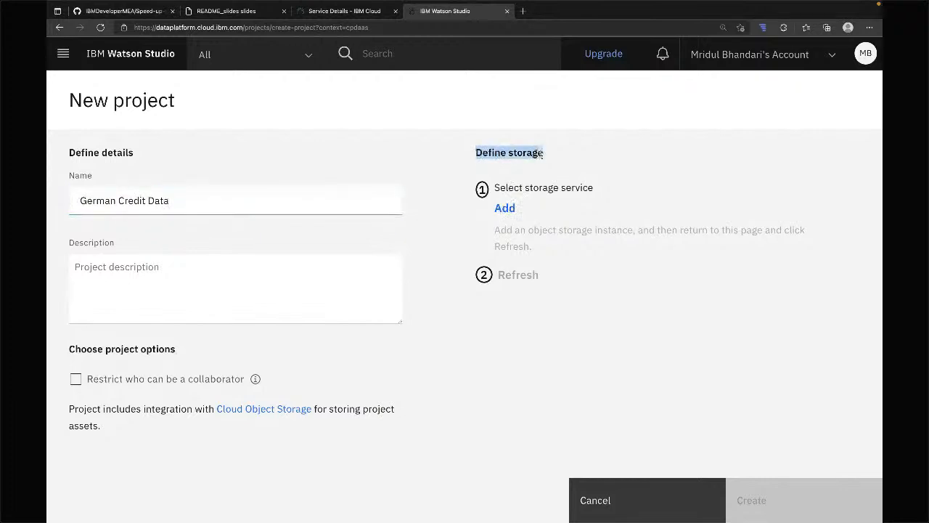
pyautogui.click(538, 204)
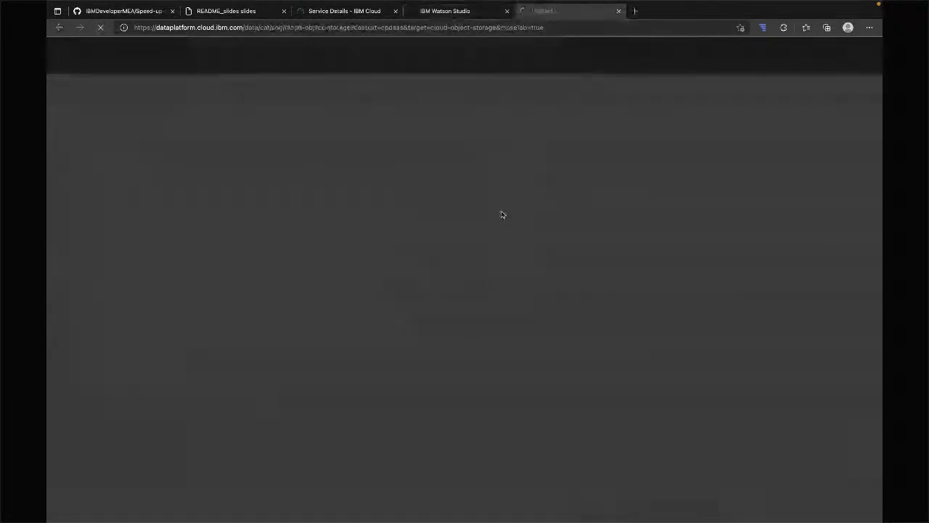
pyautogui.click(618, 12)
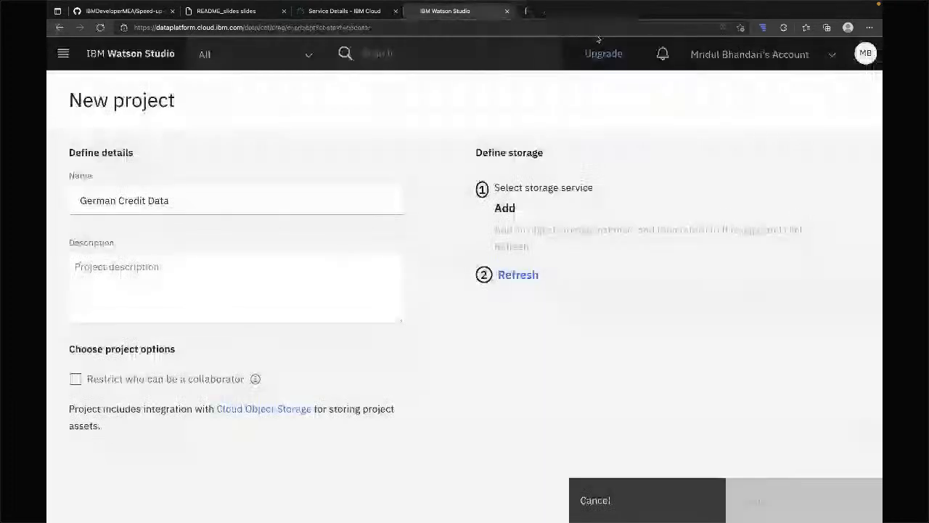
pyautogui.click(503, 207)
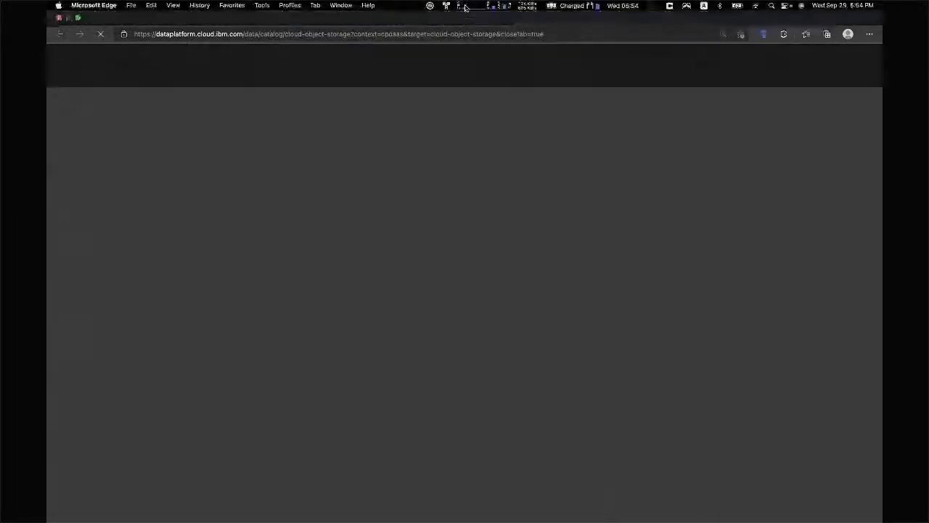
pyautogui.click(467, 6)
pyautogui.click(432, 164)
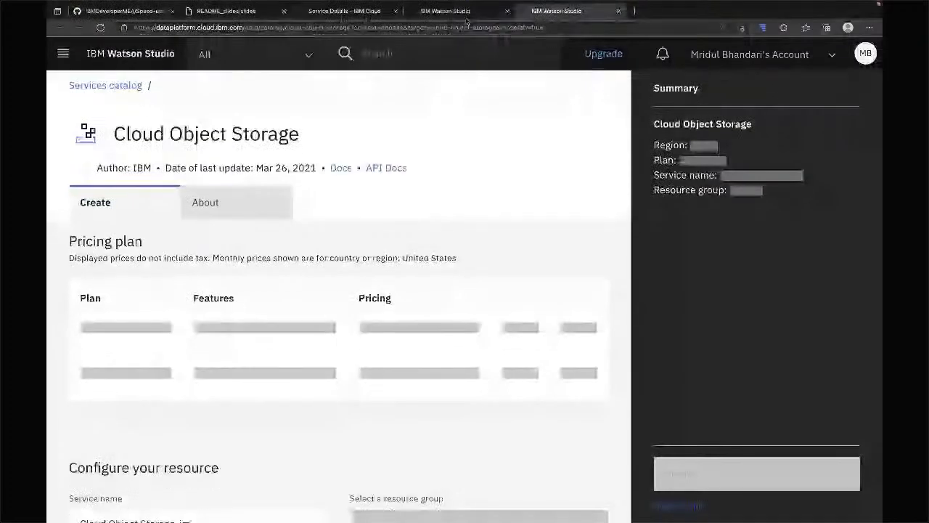
pyautogui.click(466, 20)
pyautogui.click(539, 12)
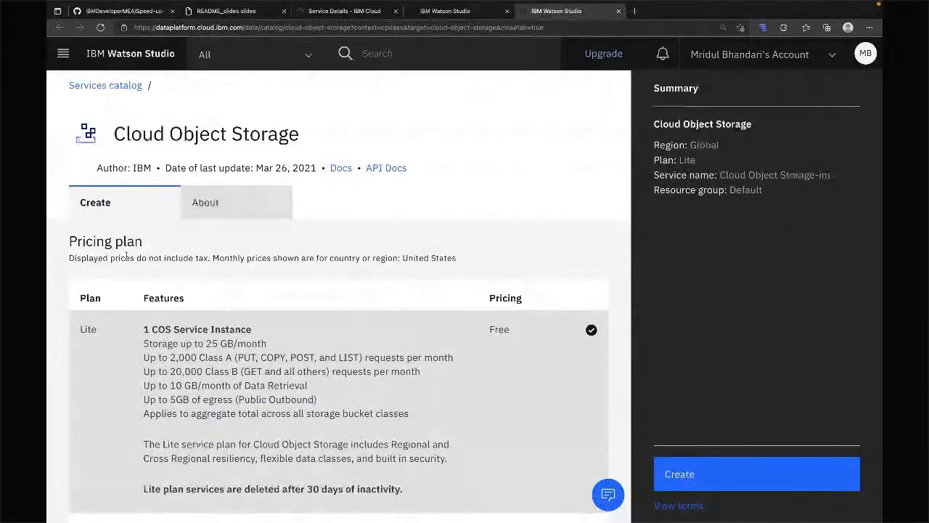
# Examine the Cloud Object Storage pricing plans, resource configuration, and the summary and features on its About page
pyautogui.scroll(-3, 128, 262)
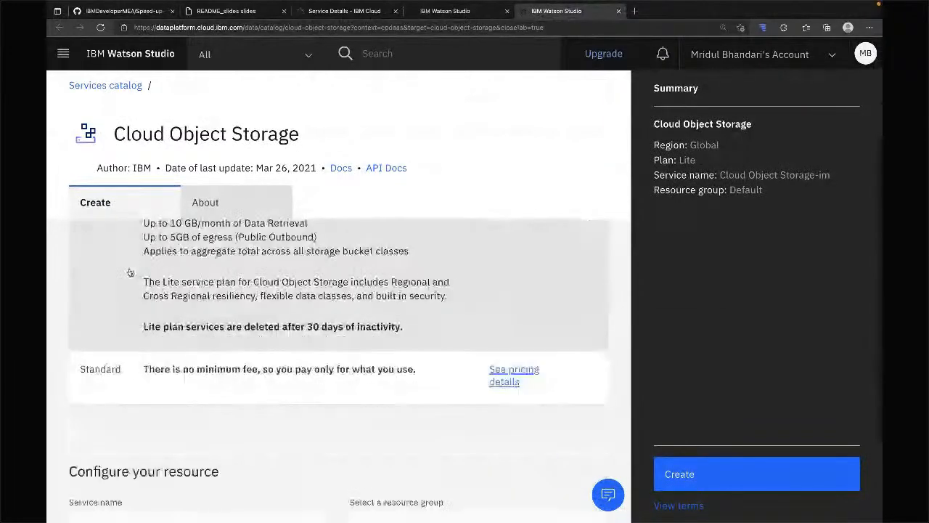
pyautogui.scroll(2, 130, 272)
pyautogui.scroll(-4, 131, 276)
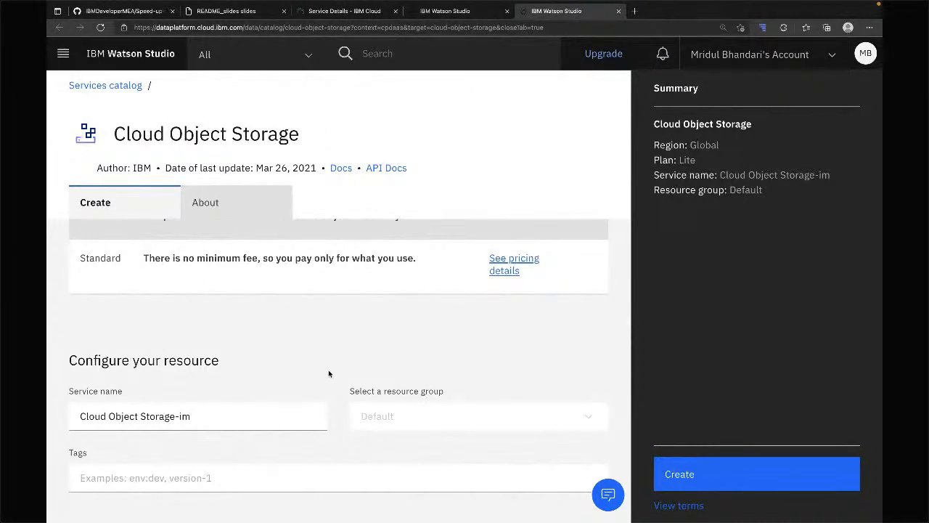
pyautogui.scroll(4, 328, 370)
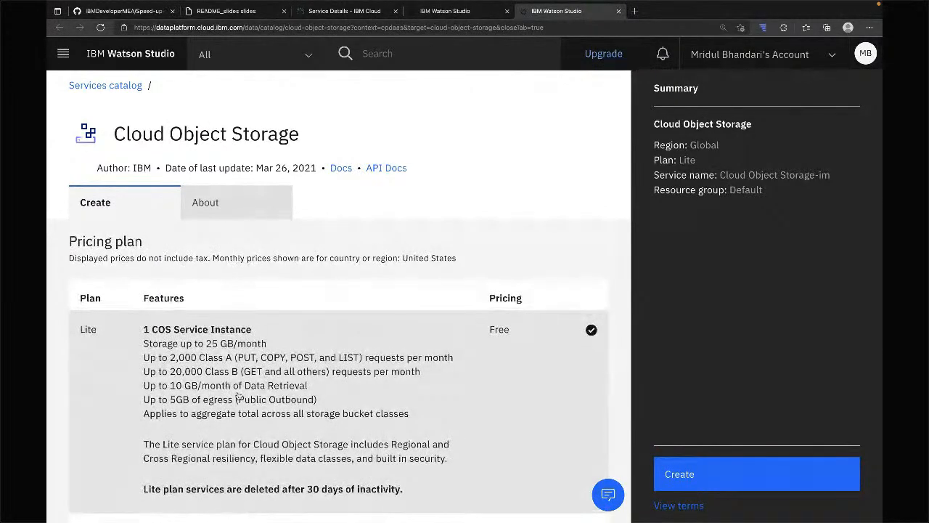
pyautogui.scroll(-5, 238, 396)
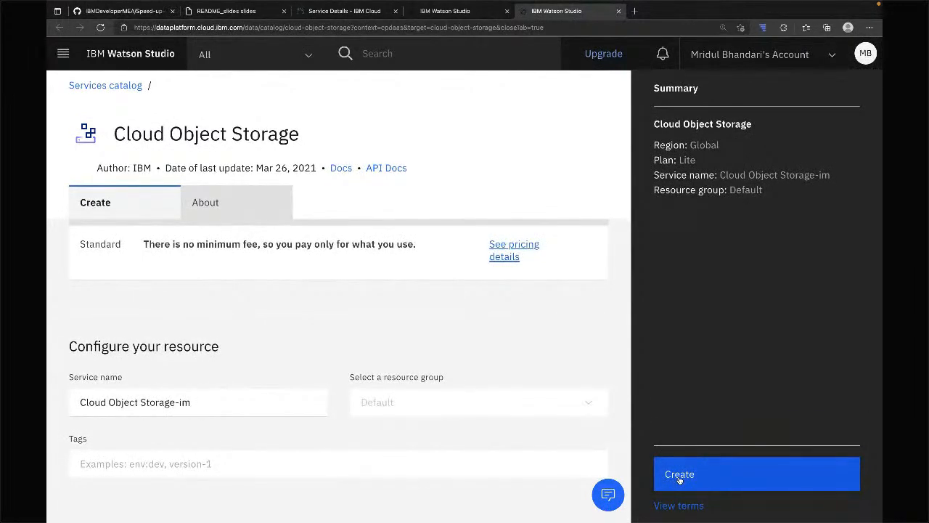
pyautogui.click(251, 211)
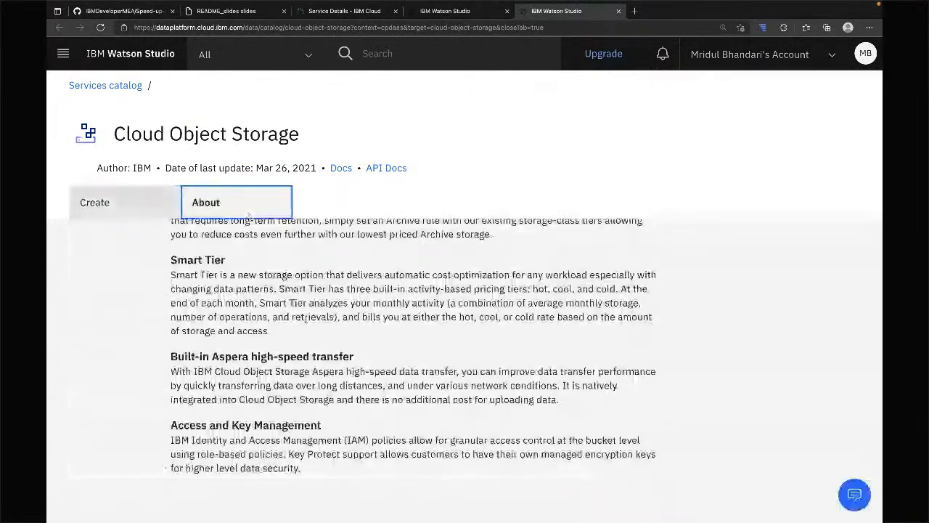
pyautogui.scroll(1, 305, 320)
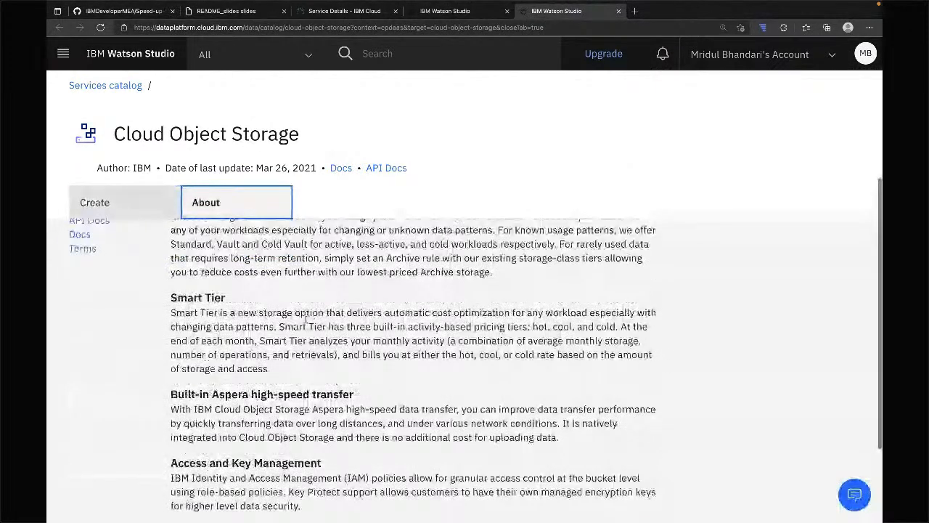
pyautogui.scroll(4, 305, 319)
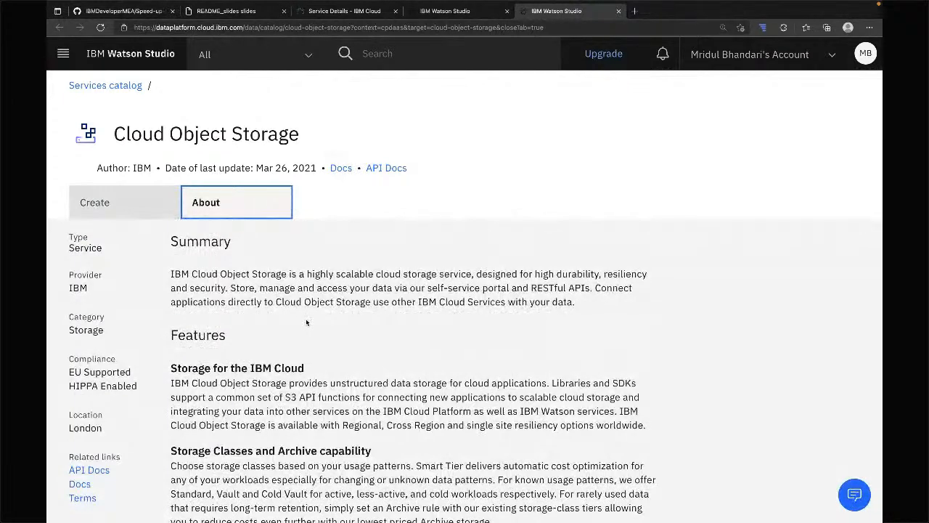
# Create the Cloud Object Storage-im service instance with the Lite plan and the Default resource group
pyautogui.click(129, 209)
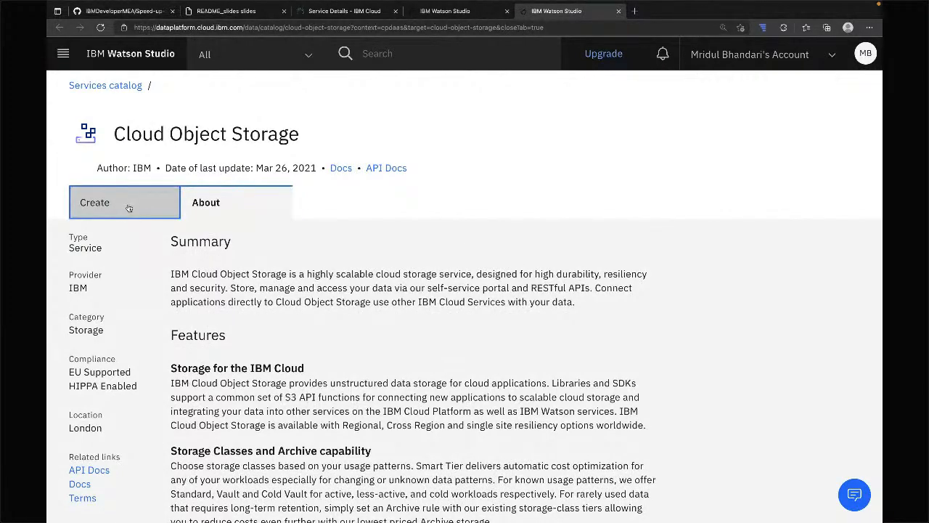
pyautogui.scroll(-4, 316, 322)
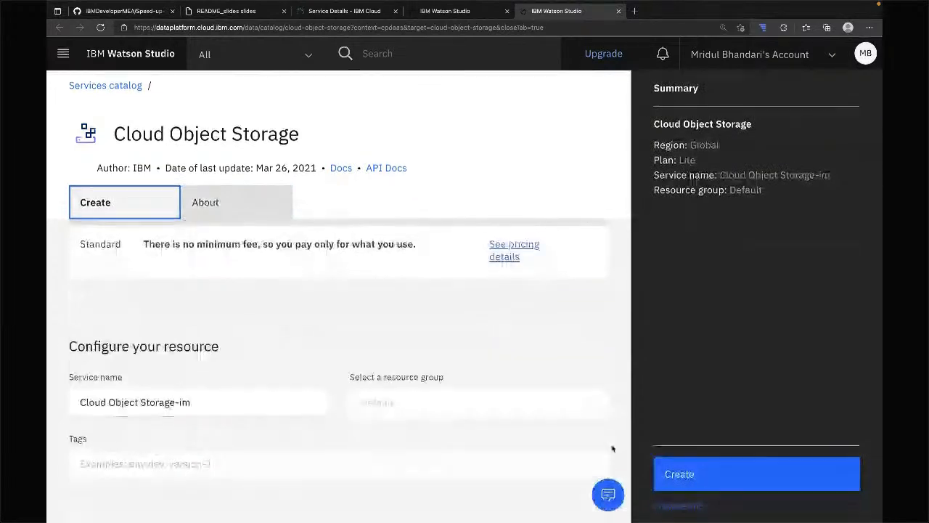
pyautogui.click(669, 472)
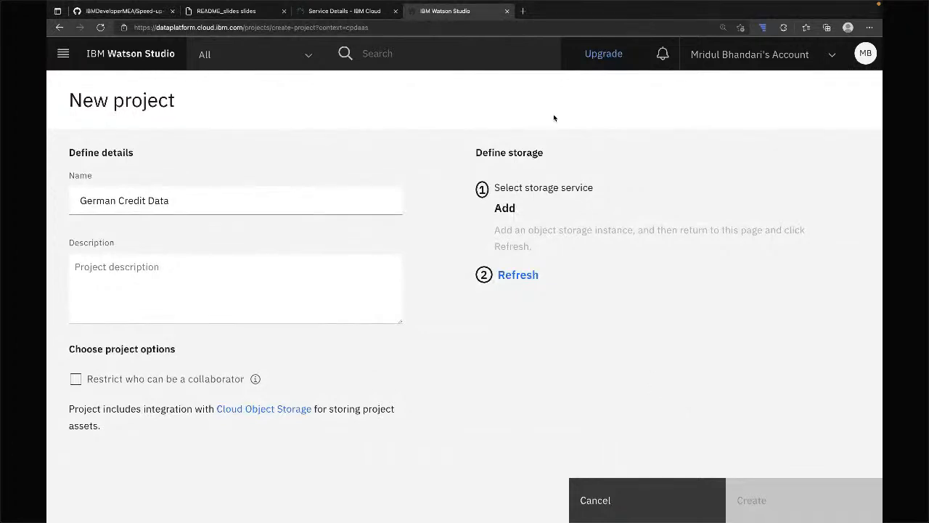
# Refresh the project's storage to pick up Cloud Object Storage-im and create the German Credit Data project
pyautogui.click(519, 276)
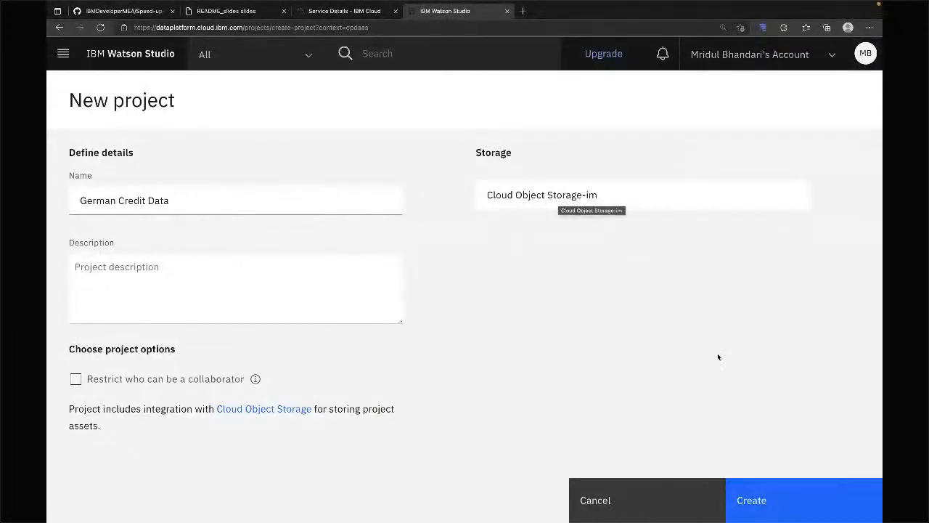
pyautogui.click(759, 500)
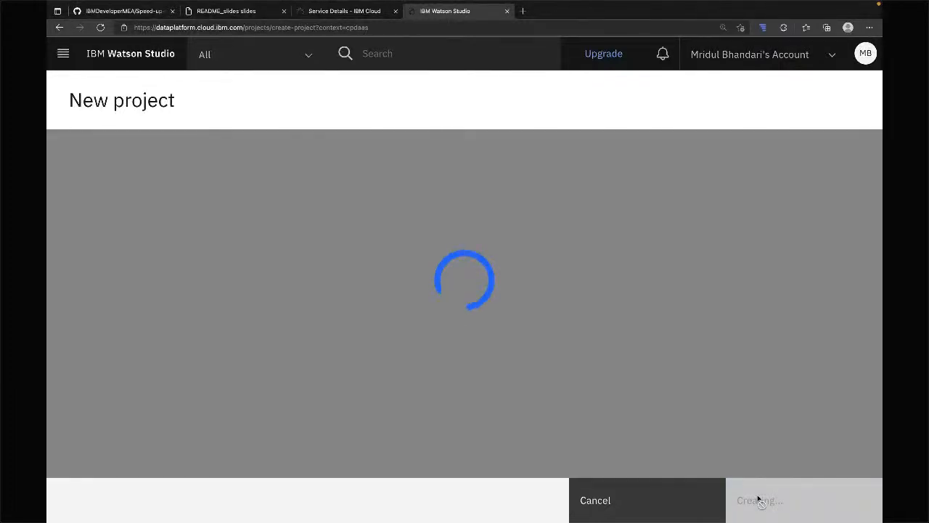
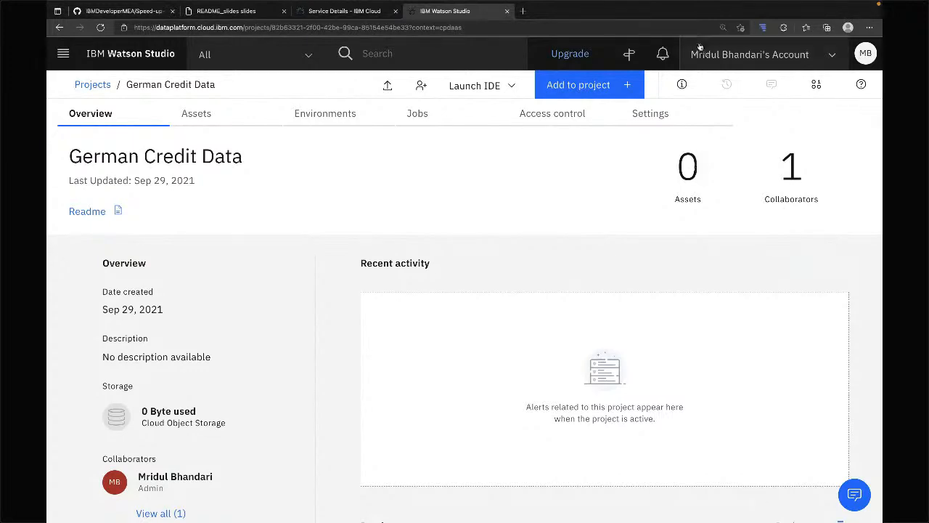
# Turn the computer's Bluetooth off and back on
pyautogui.click(720, 7)
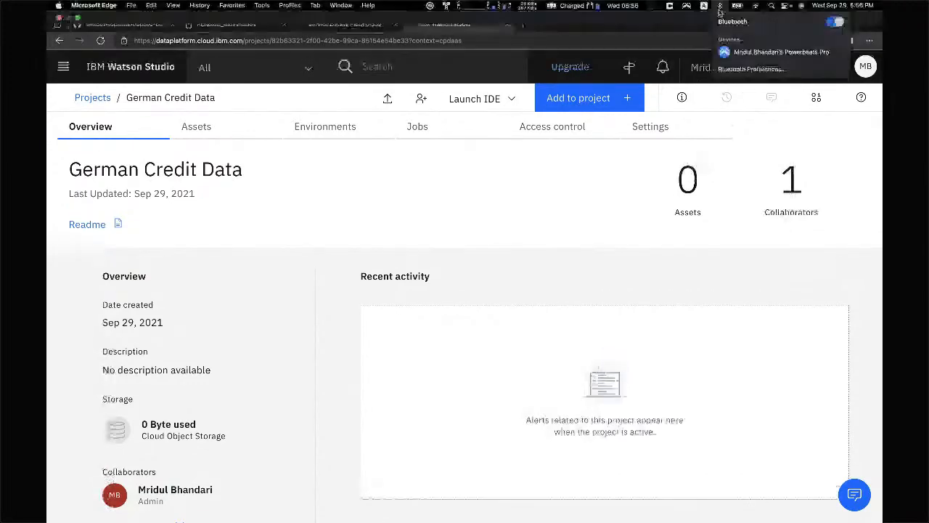
pyautogui.click(835, 23)
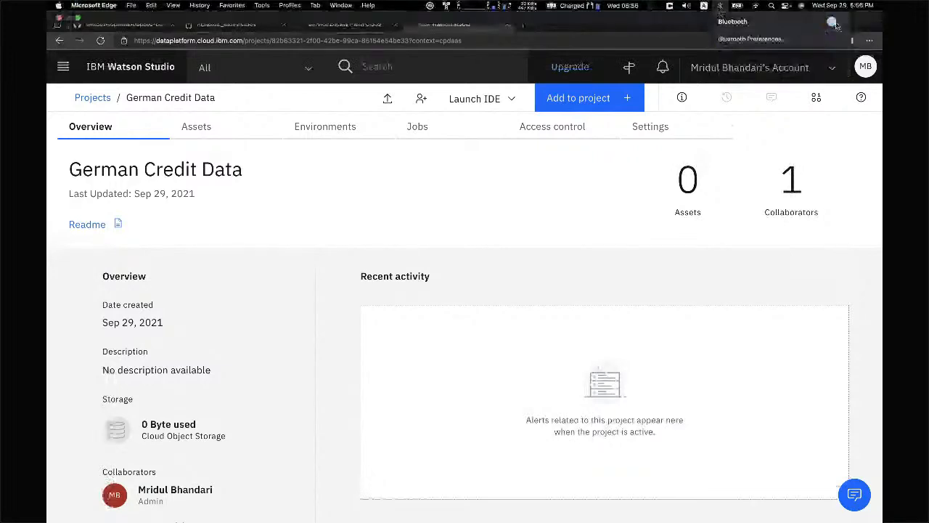
pyautogui.click(835, 23)
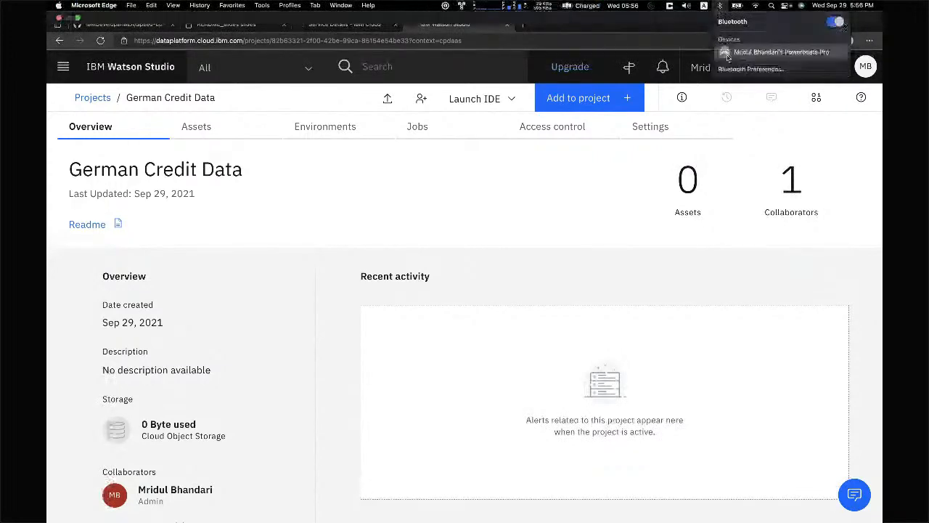
pyautogui.click(453, 214)
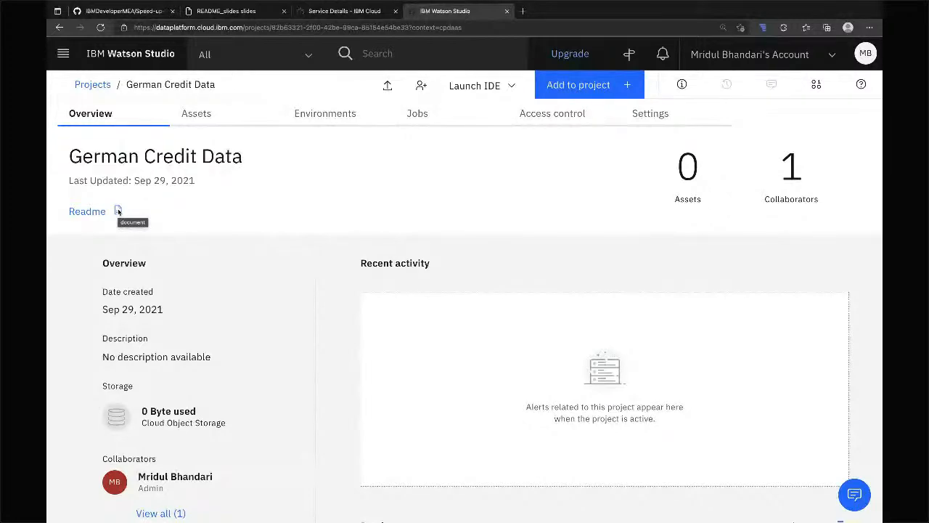
# Examine the German Credit Data project's overview, its collaborators under access control, recent activity and Readme section
pyautogui.scroll(-3, 120, 211)
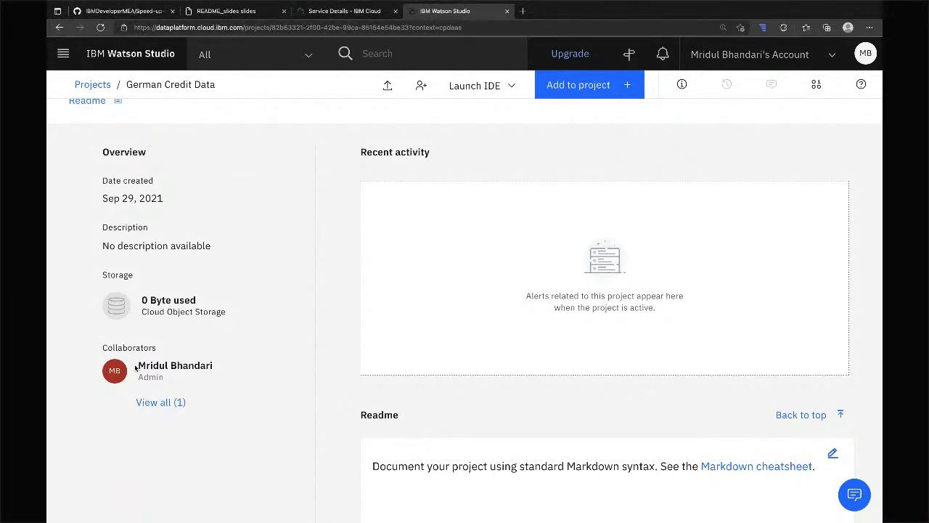
pyautogui.click(150, 405)
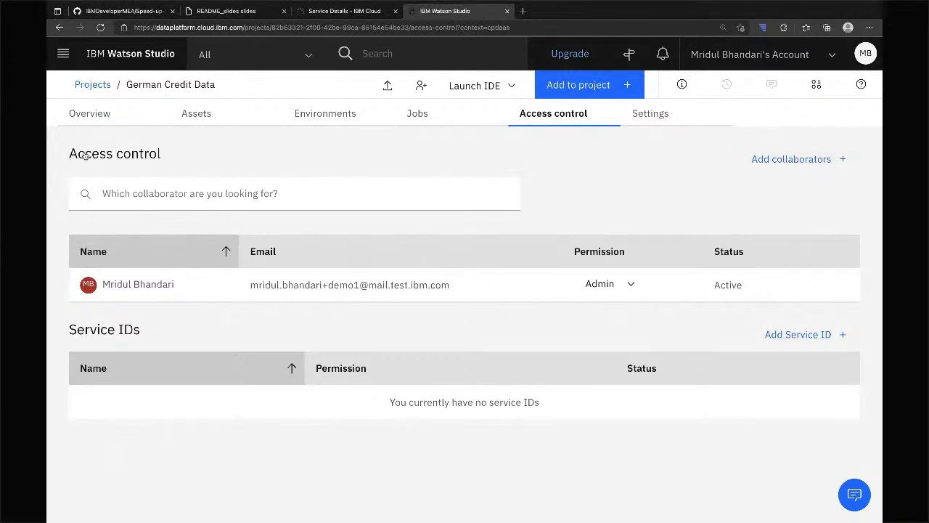
pyautogui.click(120, 115)
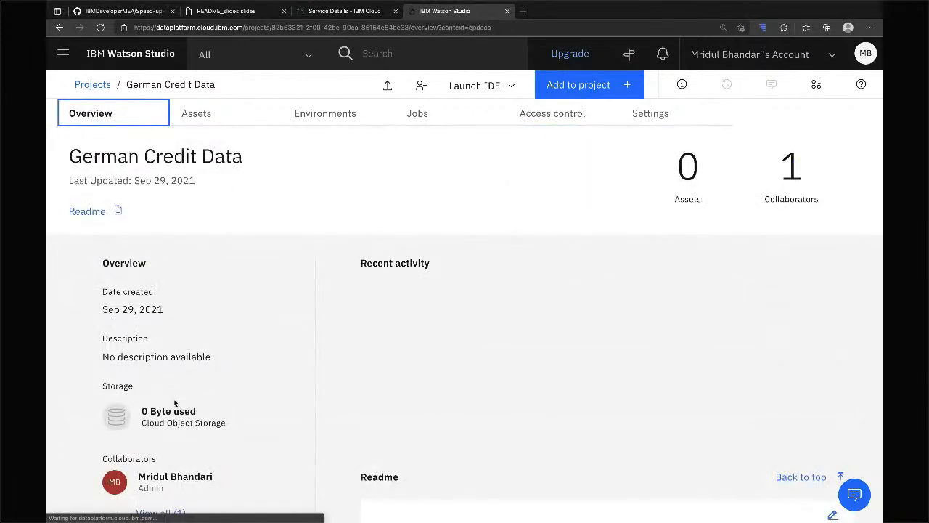
pyautogui.scroll(-3, 174, 401)
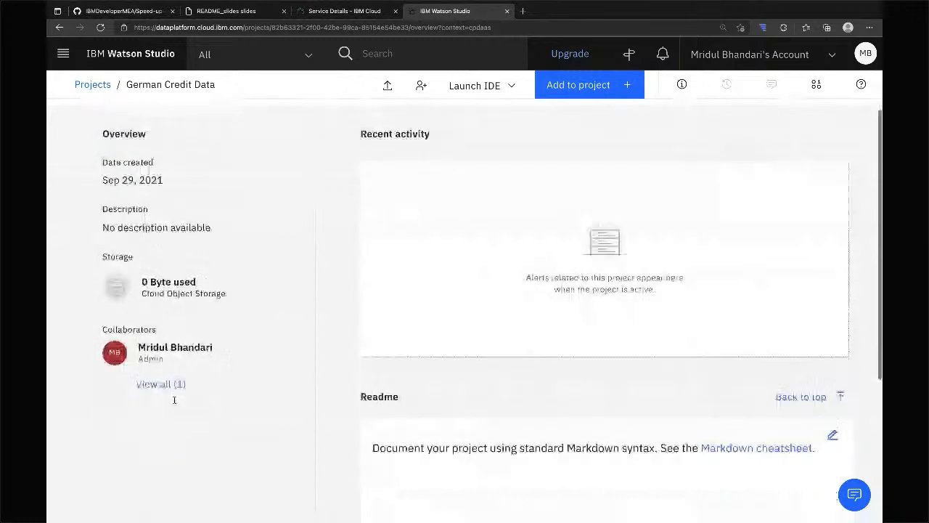
pyautogui.scroll(-1, 174, 401)
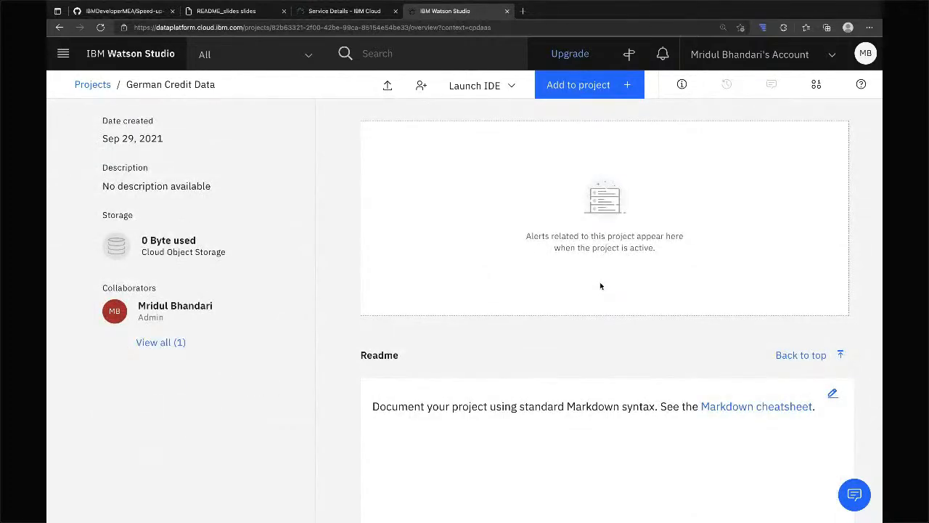
# Review the German Credit Data project overview down to its Readme and open the project's assets
pyautogui.scroll(-1, 601, 286)
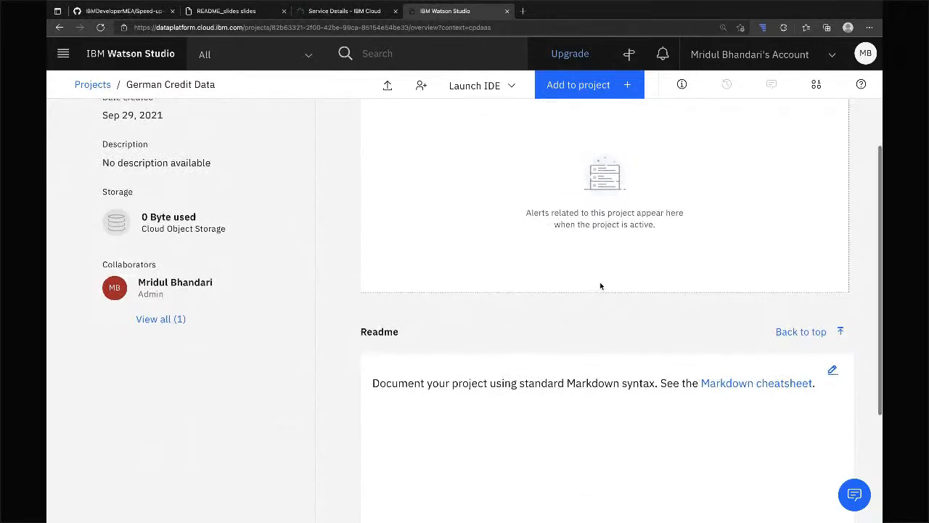
pyautogui.scroll(1, 600, 286)
pyautogui.scroll(-3, 602, 284)
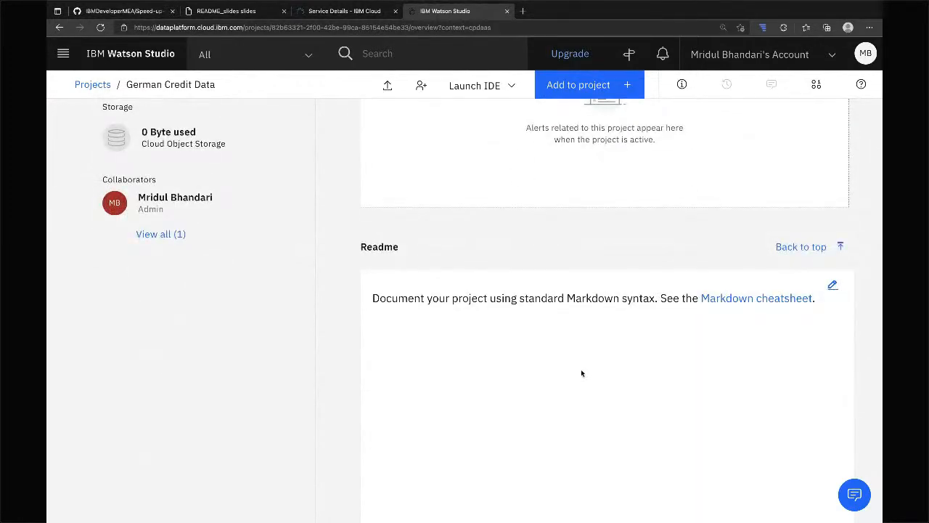
pyautogui.scroll(8, 580, 374)
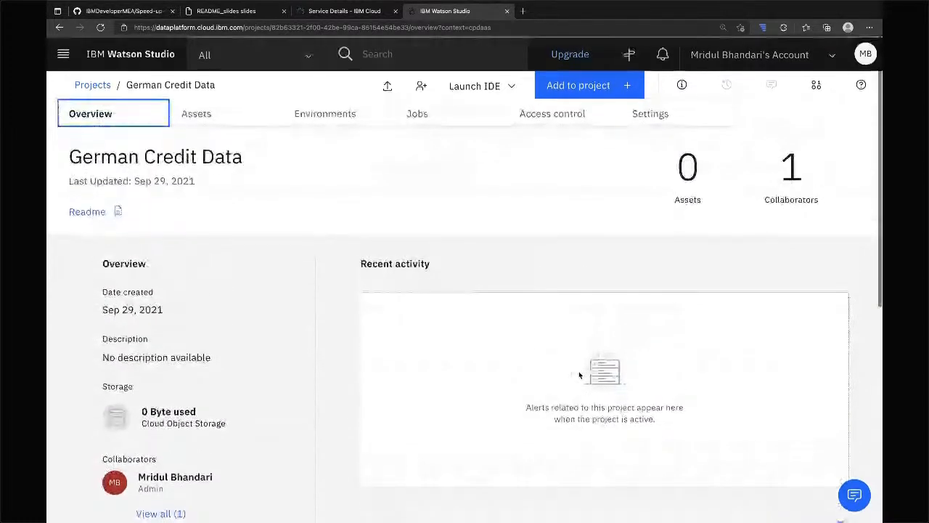
pyautogui.click(204, 125)
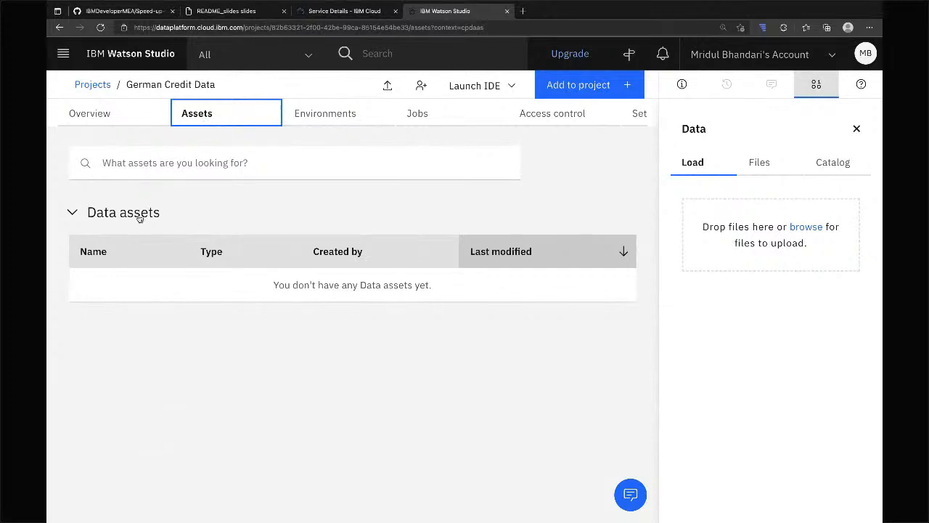
# Look over the asset types available for adding to the project and close the list
pyautogui.click(593, 85)
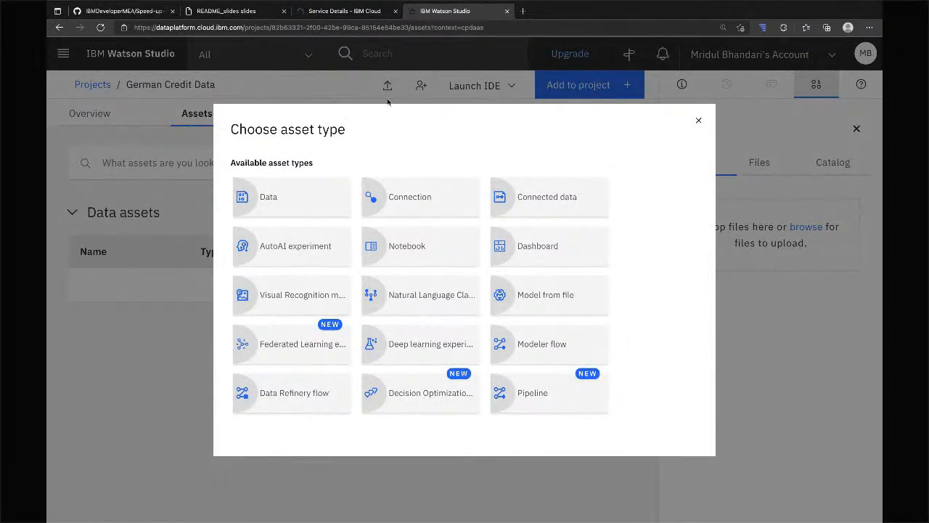
pyautogui.click(280, 204)
pyautogui.click(698, 121)
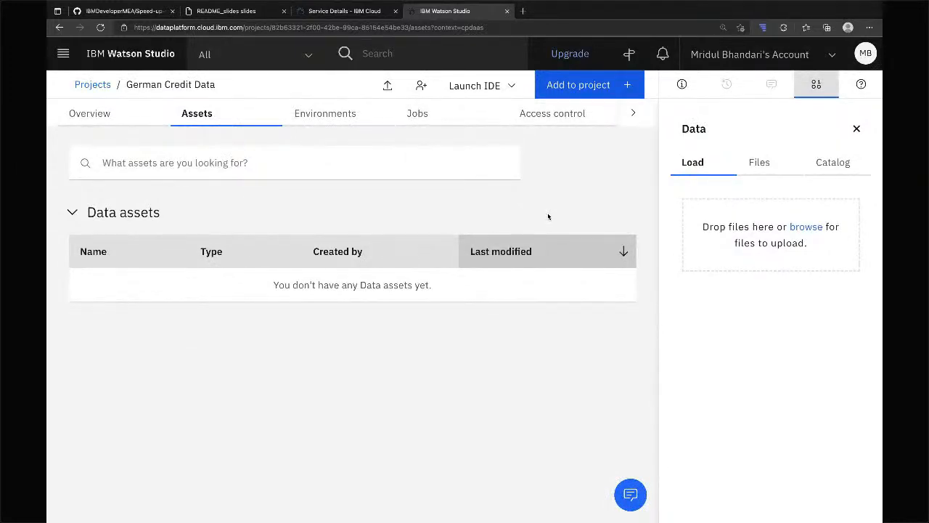
pyautogui.click(807, 228)
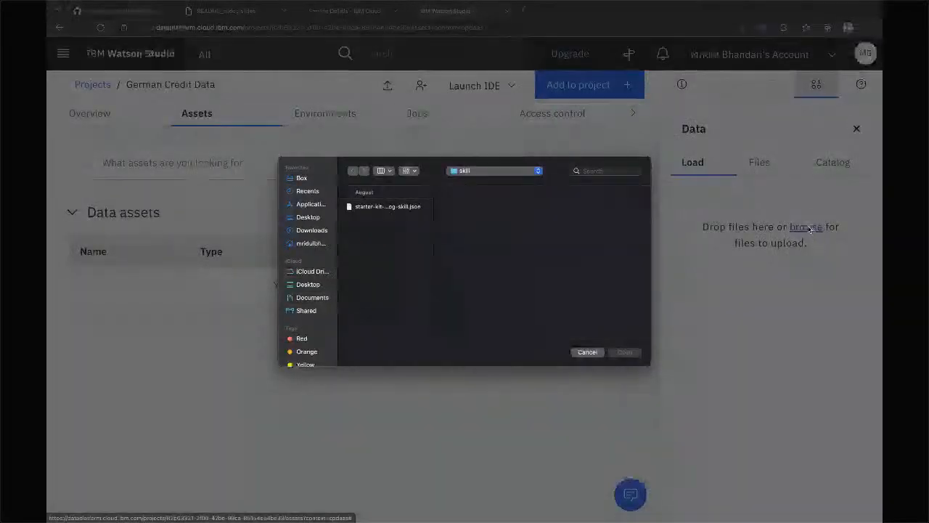
pyautogui.click(586, 354)
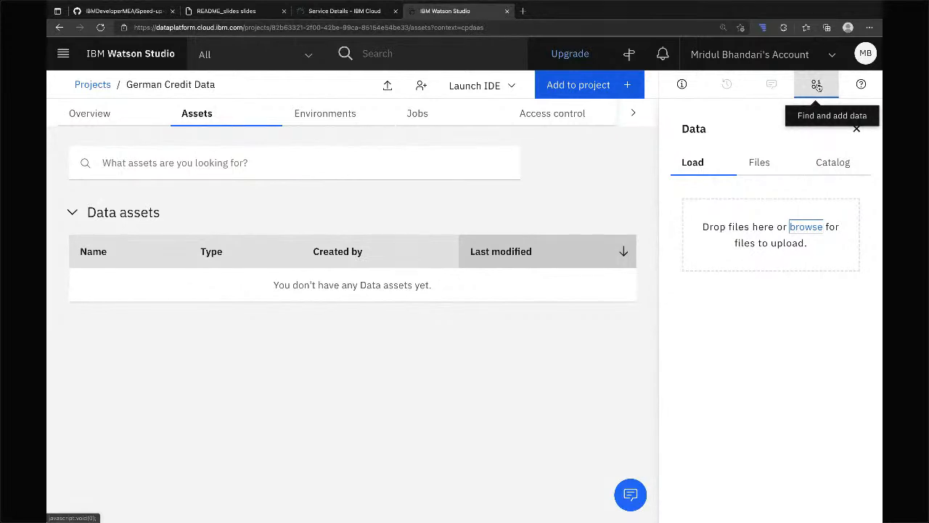
pyautogui.click(817, 85)
pyautogui.click(817, 85)
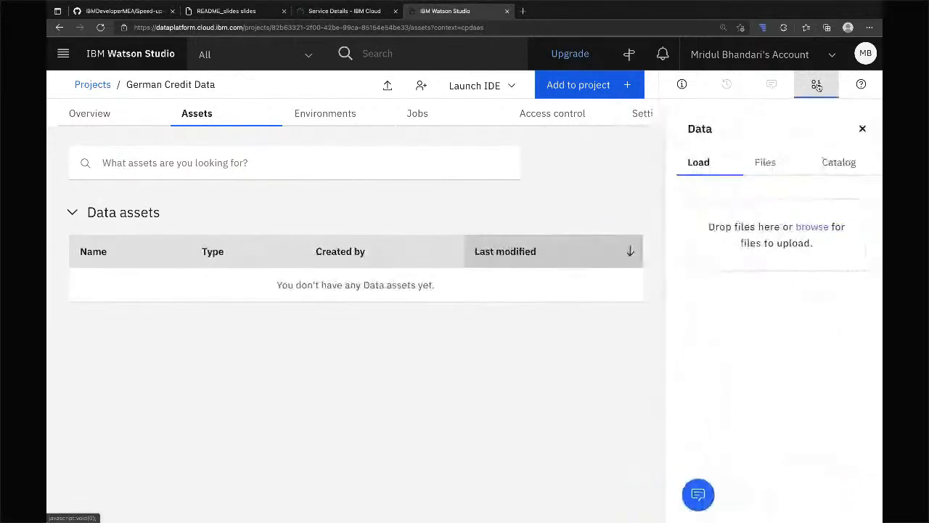
# Upload german_credit_data.csv to the project from the Speed-up Data Refinery folder under Documents, GitHubPersonal
pyautogui.click(800, 229)
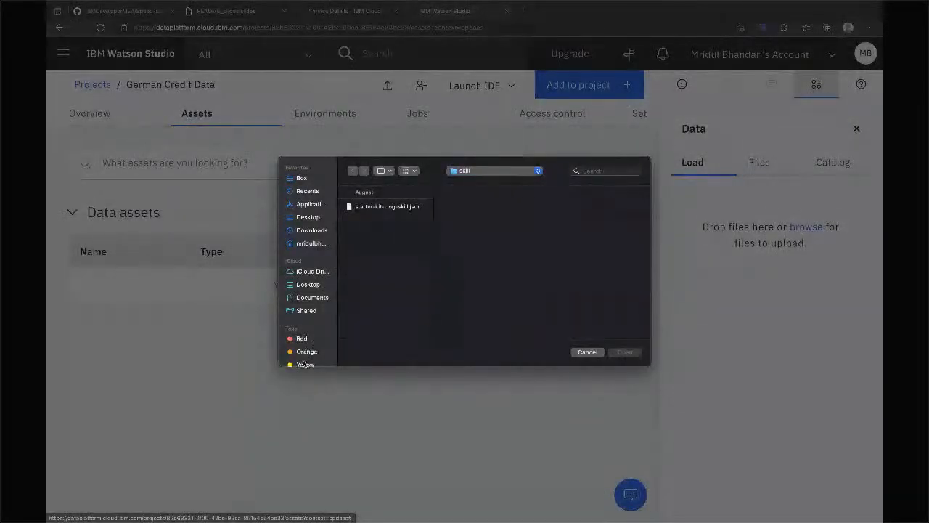
pyautogui.click(318, 301)
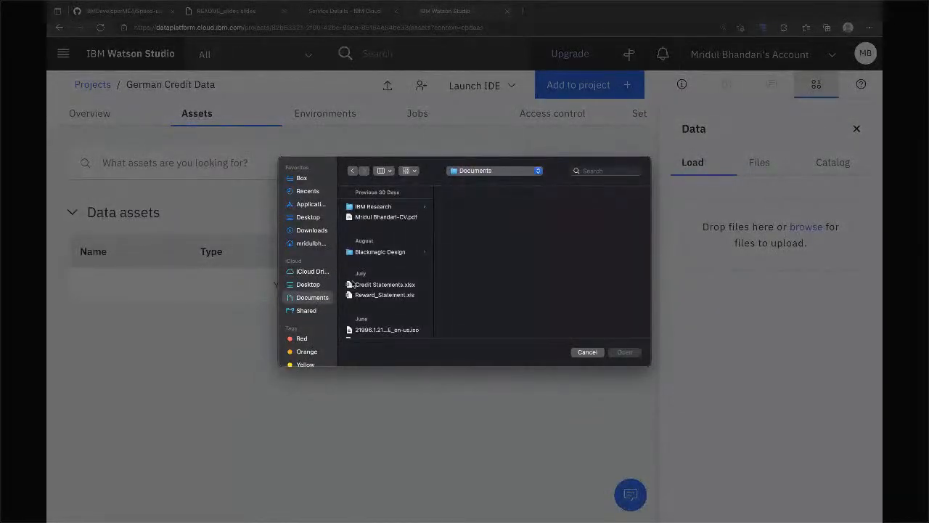
pyautogui.scroll(-3, 353, 283)
pyautogui.scroll(-10, 353, 284)
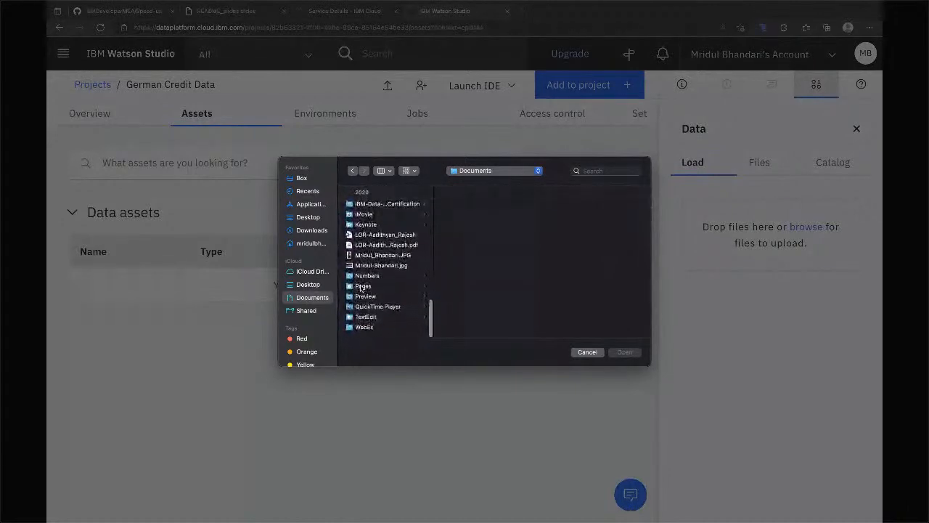
pyautogui.scroll(3, 373, 311)
pyautogui.click(400, 245)
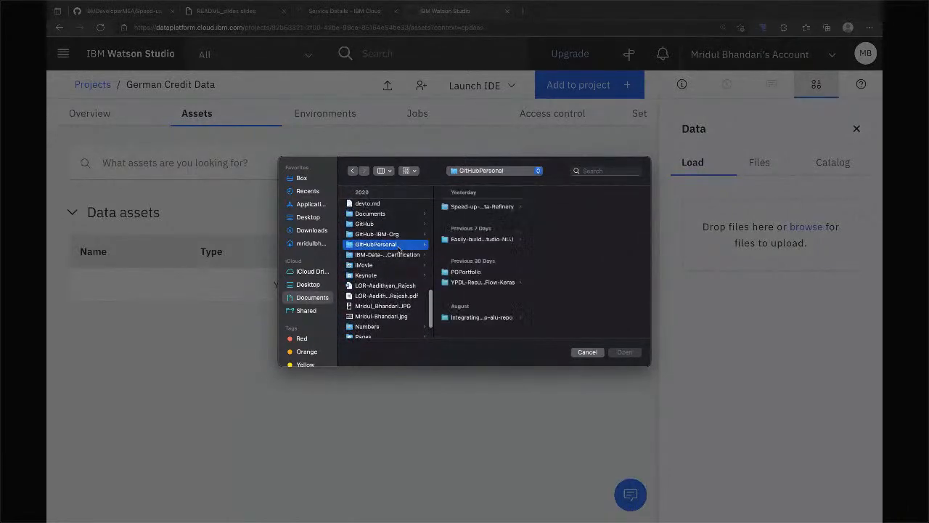
pyautogui.click(467, 206)
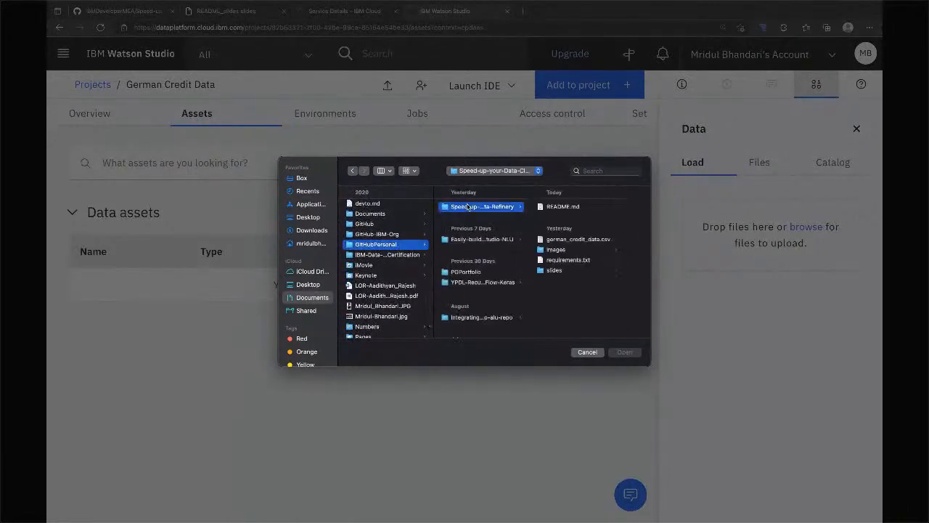
pyautogui.click(564, 240)
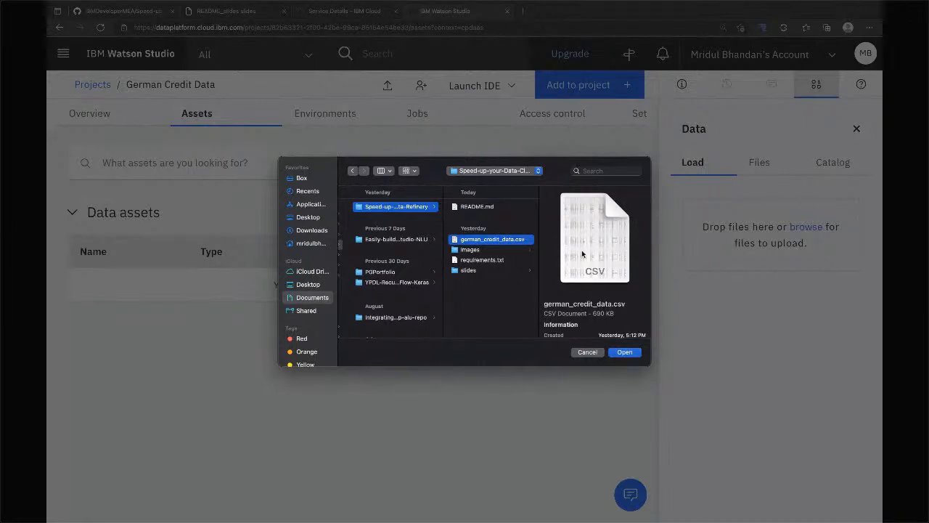
pyautogui.click(630, 353)
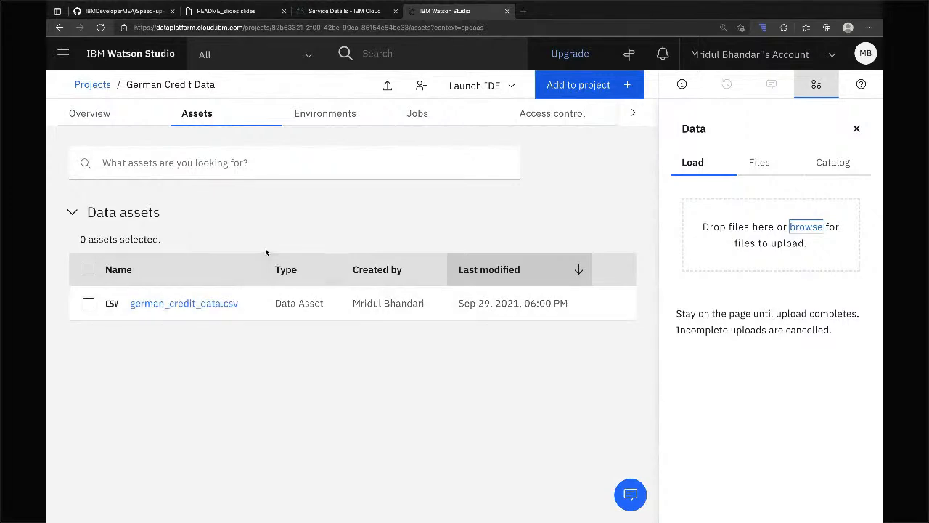
# Switch to the Crowdcast event page for Speed up your Data Cleansing with Data Refinery
pyautogui.hotkey('ctrl', 'Right')
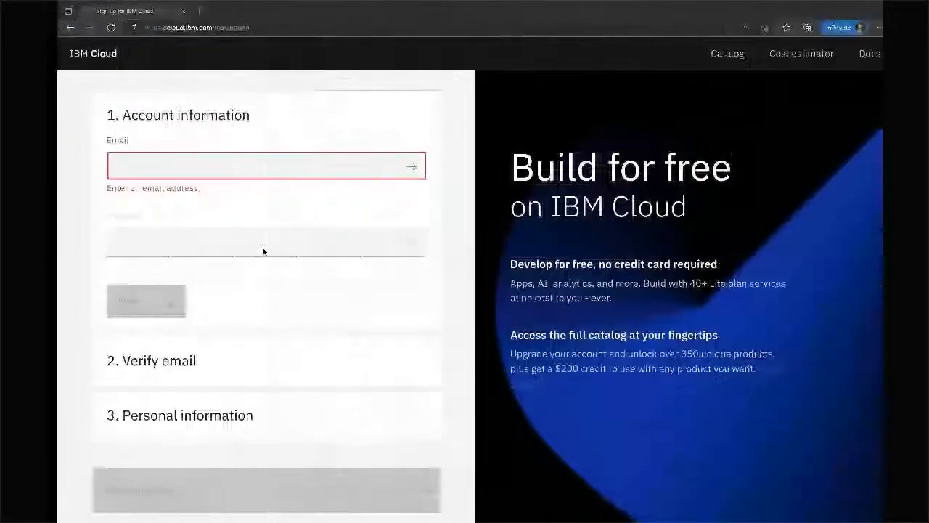
pyautogui.hotkey('ctrl', 'Right')
pyautogui.hotkey('ctrl', 'Right')
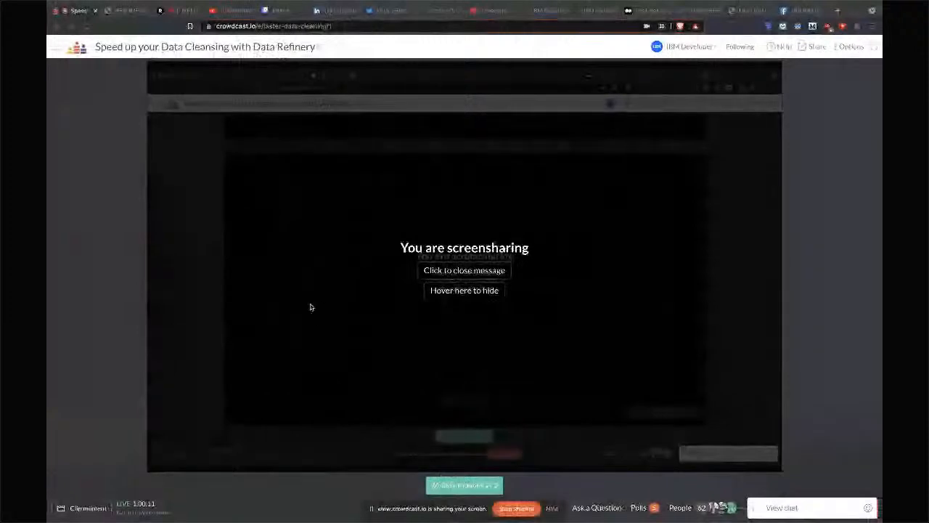
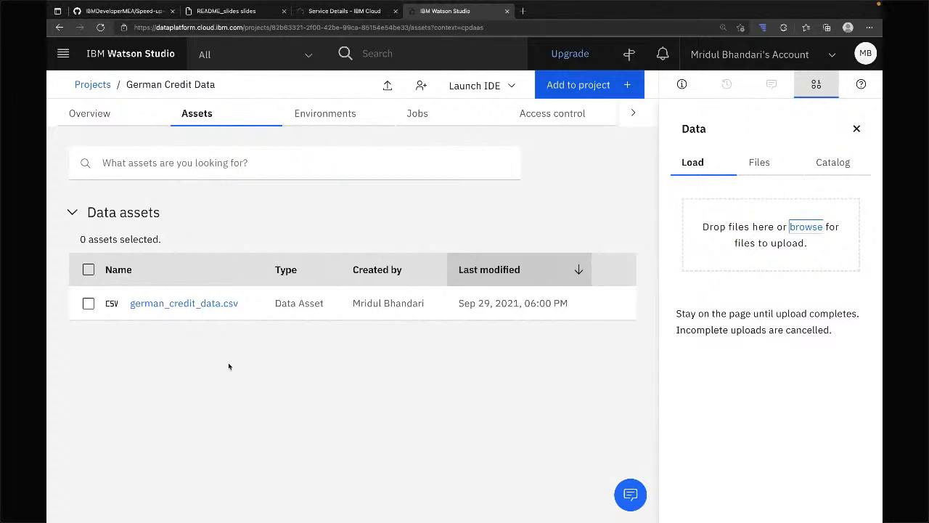
pyautogui.click(857, 129)
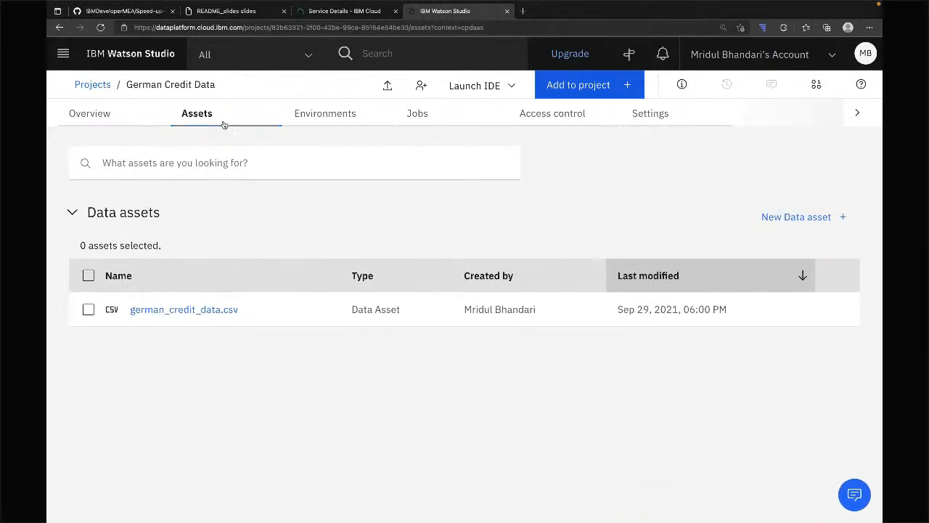
pyautogui.click(819, 88)
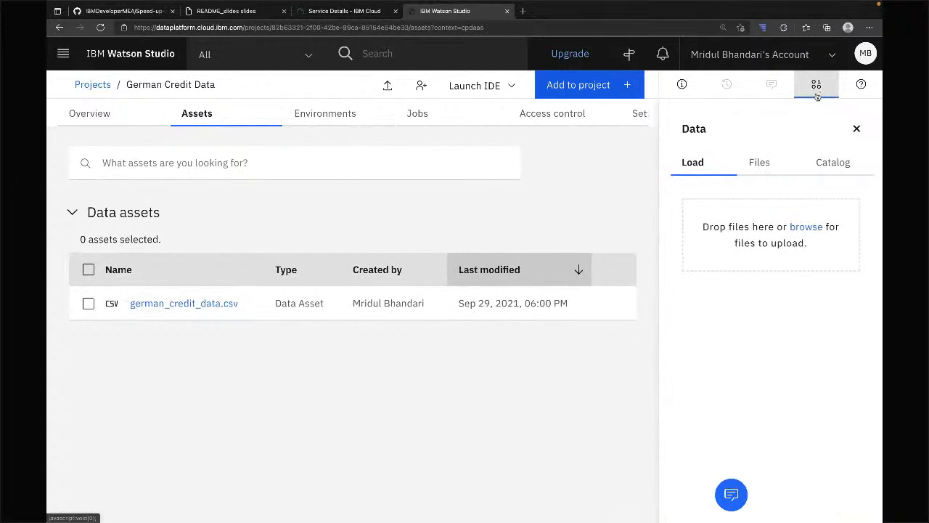
pyautogui.click(805, 227)
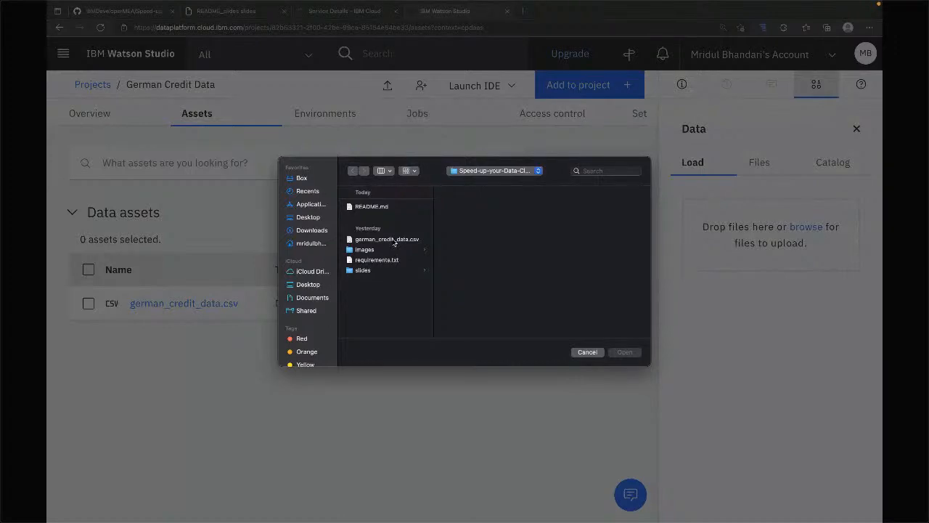
pyautogui.click(586, 352)
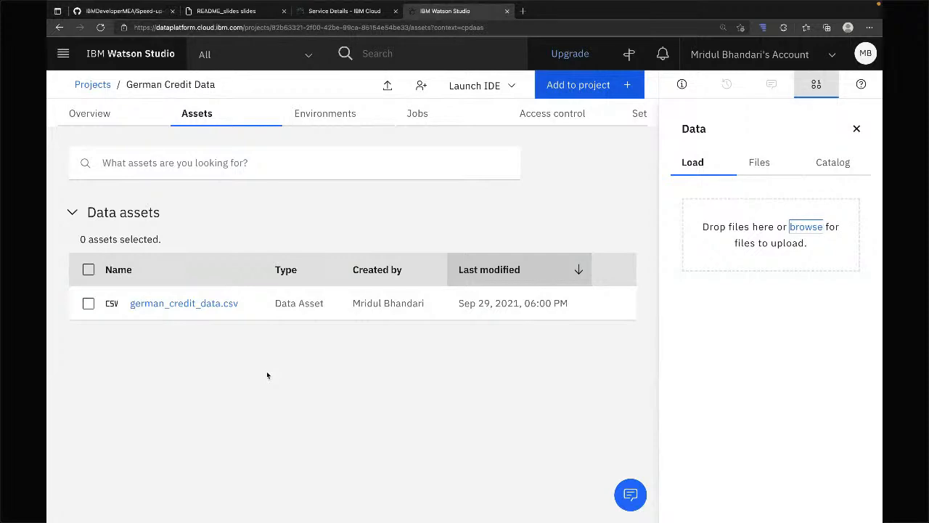
# Open the preview of the german_credit_data.csv asset and close its asset information
pyautogui.click(194, 307)
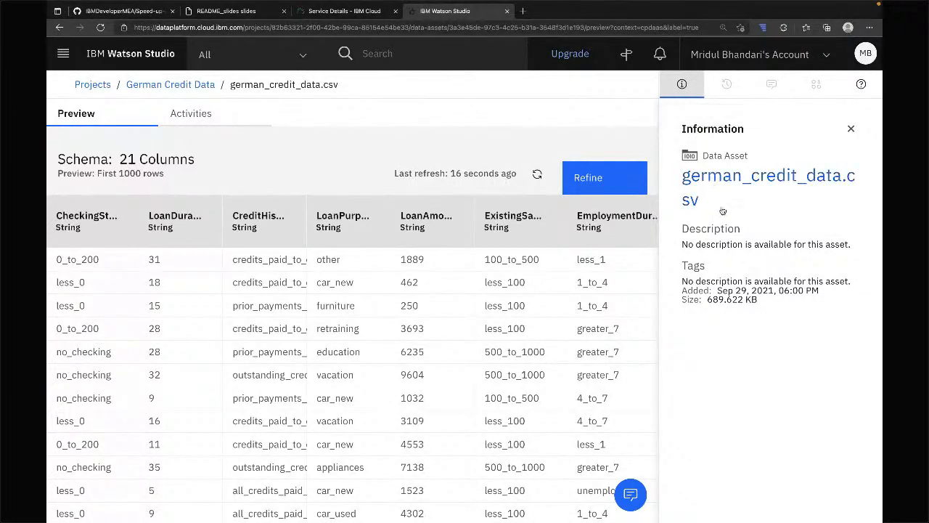
pyautogui.click(850, 131)
# Examine the previewed rows and all columns of german_credit_data.csv, from CheckingStatus across to Risk
pyautogui.scroll(-2, 304, 384)
pyautogui.scroll(-1, 291, 370)
pyautogui.scroll(3, 255, 319)
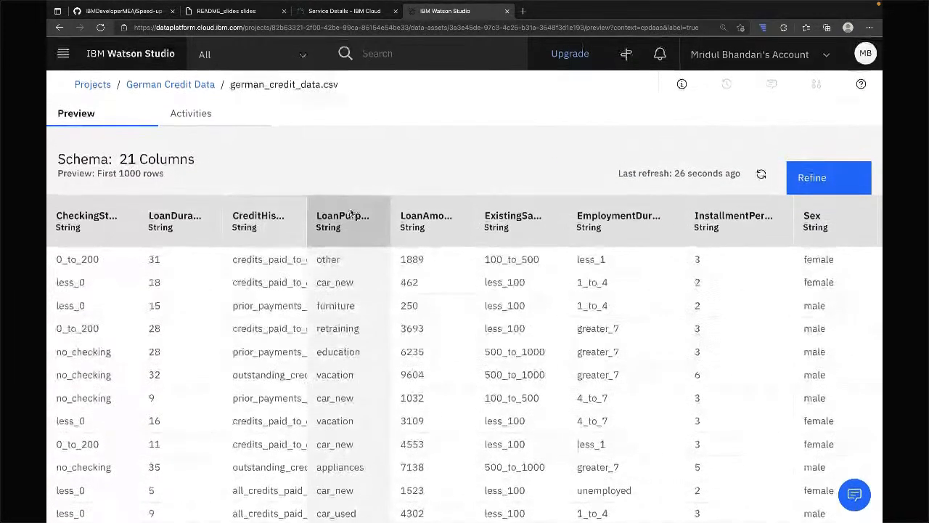
pyautogui.scroll(-5, 398, 436)
pyautogui.scroll(5, 399, 439)
pyautogui.hscroll(3, 397, 438)
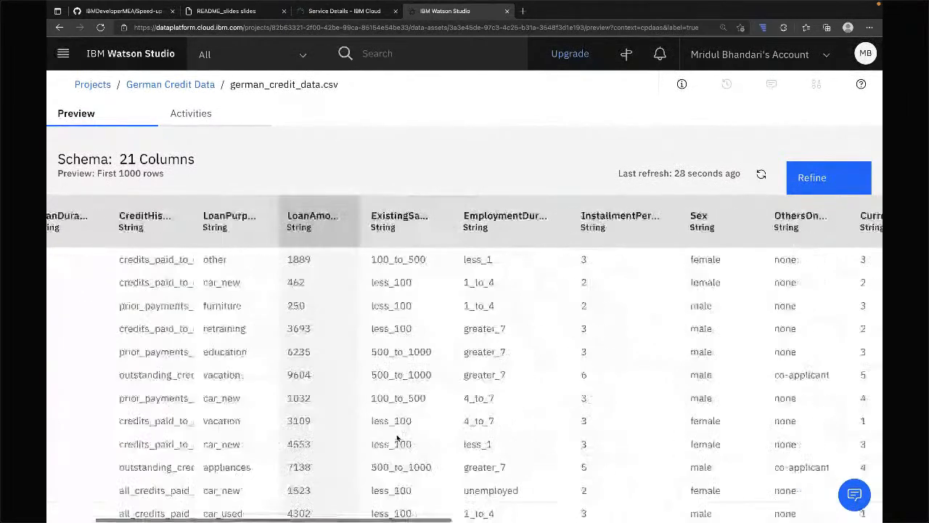
pyautogui.hscroll(20, 397, 437)
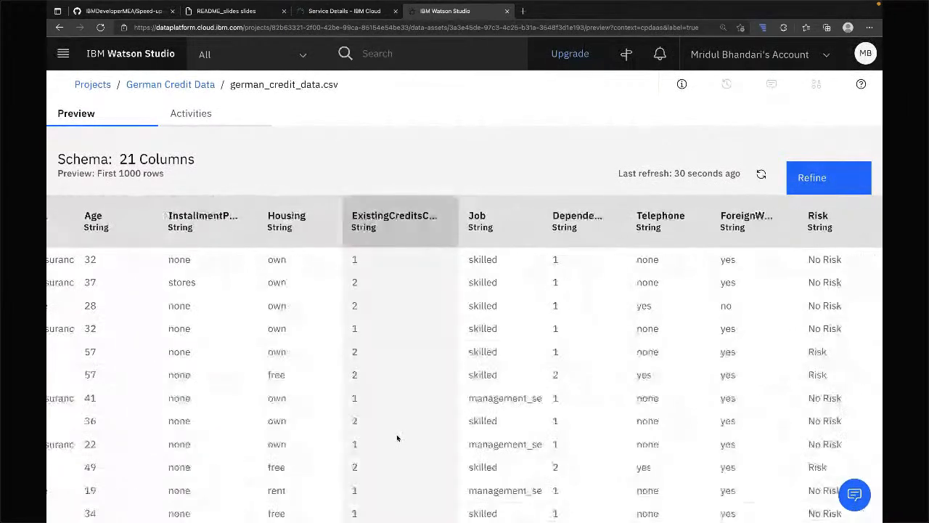
pyautogui.hscroll(-20, 397, 437)
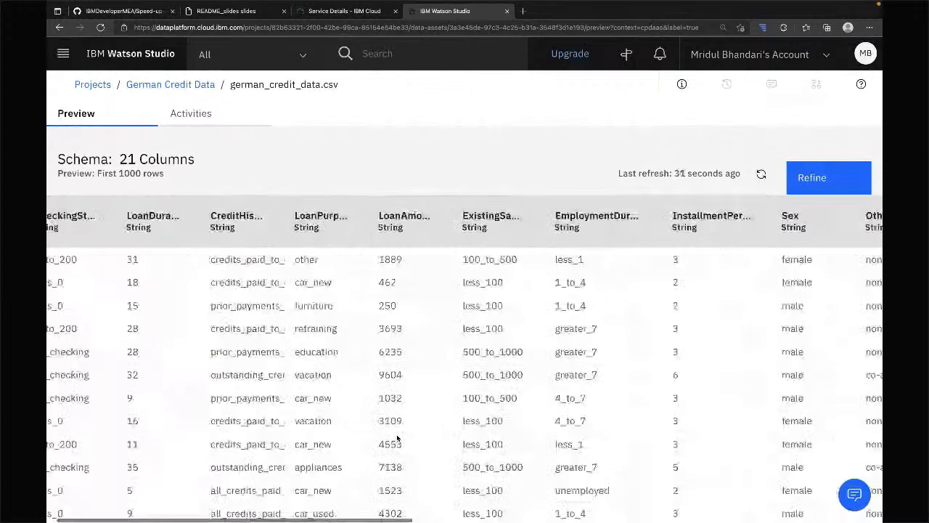
pyautogui.hscroll(-2, 397, 437)
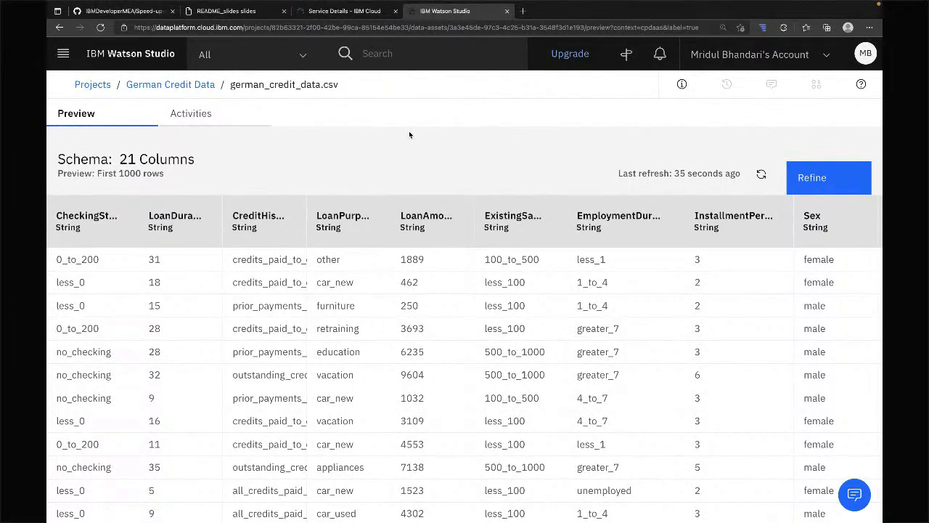
# Start refining german_credit_data.csv in Data Refinery and hide the flow details to widen the data table
pyautogui.click(809, 177)
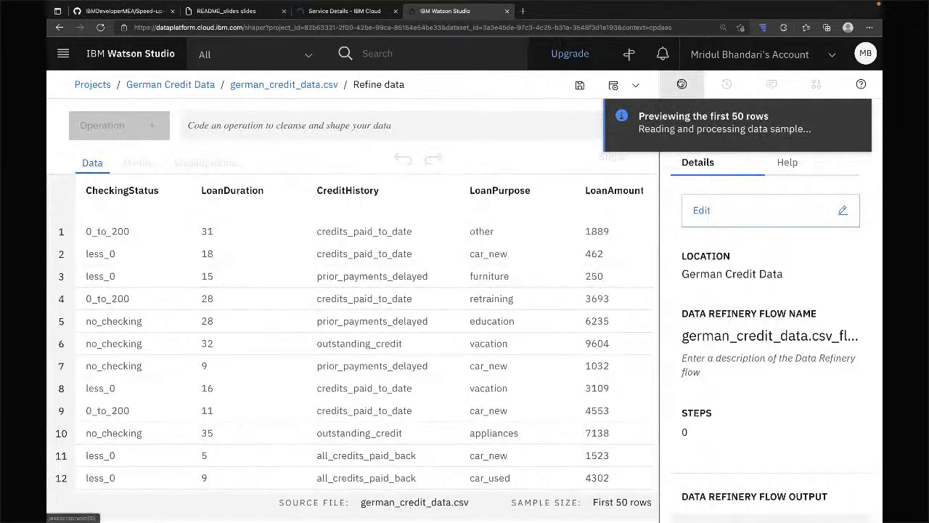
pyautogui.click(682, 84)
pyautogui.click(682, 85)
pyautogui.click(682, 85)
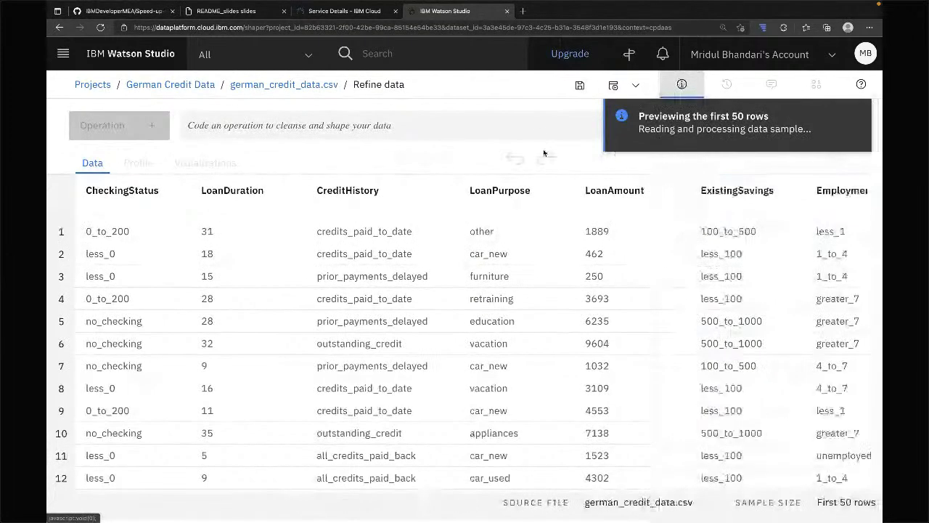
pyautogui.click(525, 303)
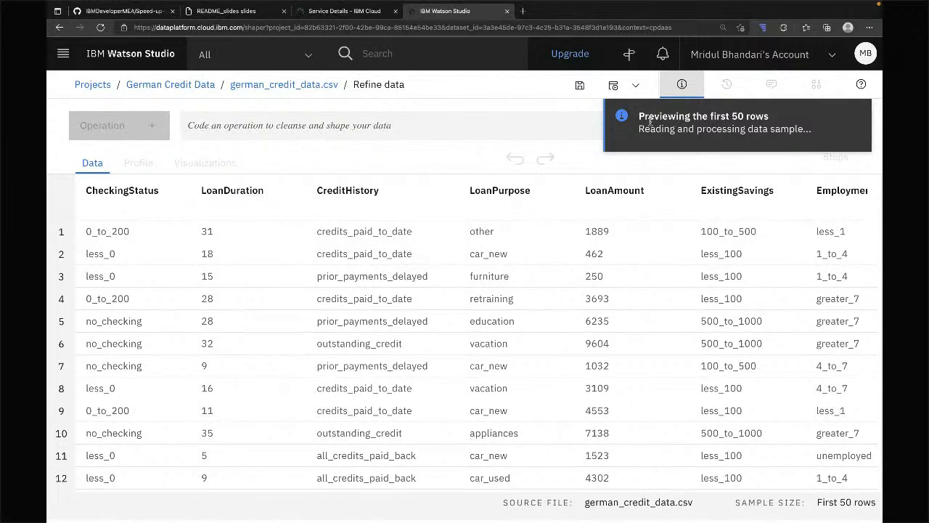
pyautogui.click(687, 87)
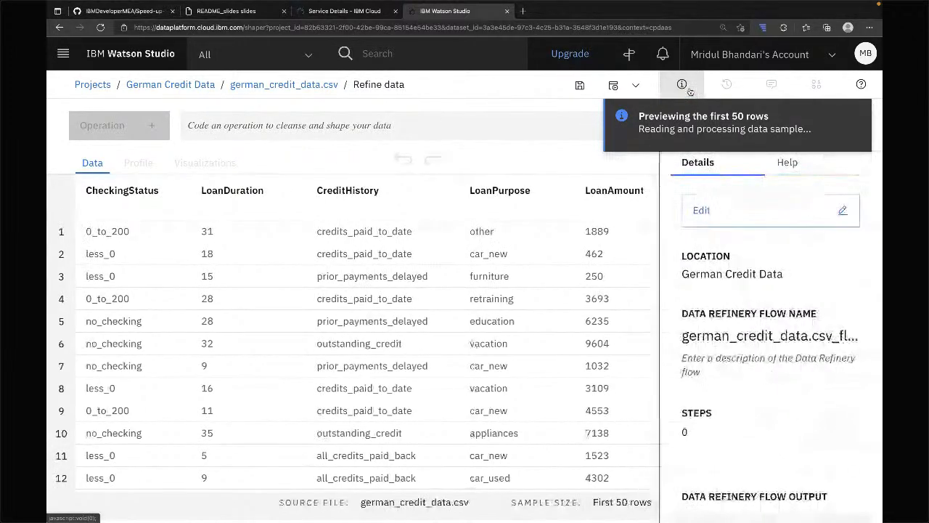
pyautogui.click(687, 85)
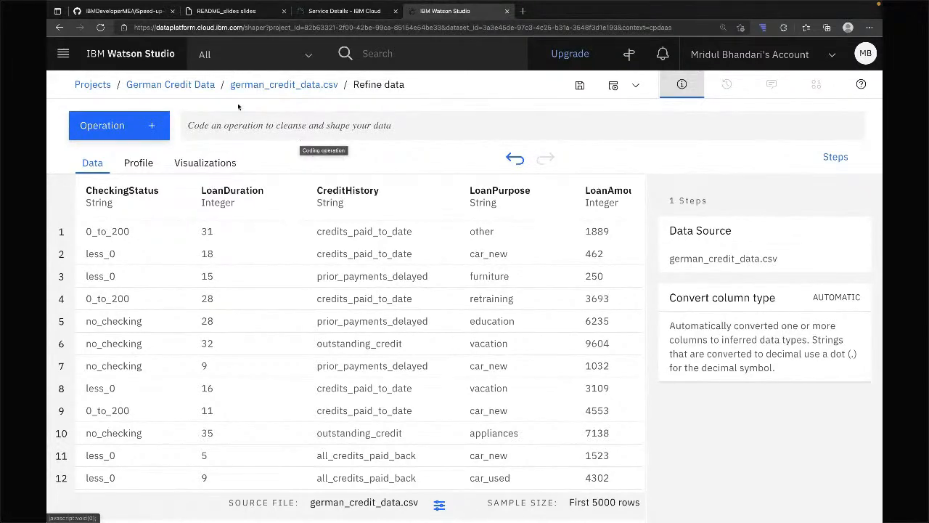
# Copy the expression filter(`CreditHistory` == 'credits_paid_to_date') from the Refine Data section of the GitHub workshop guide
pyautogui.click(152, 15)
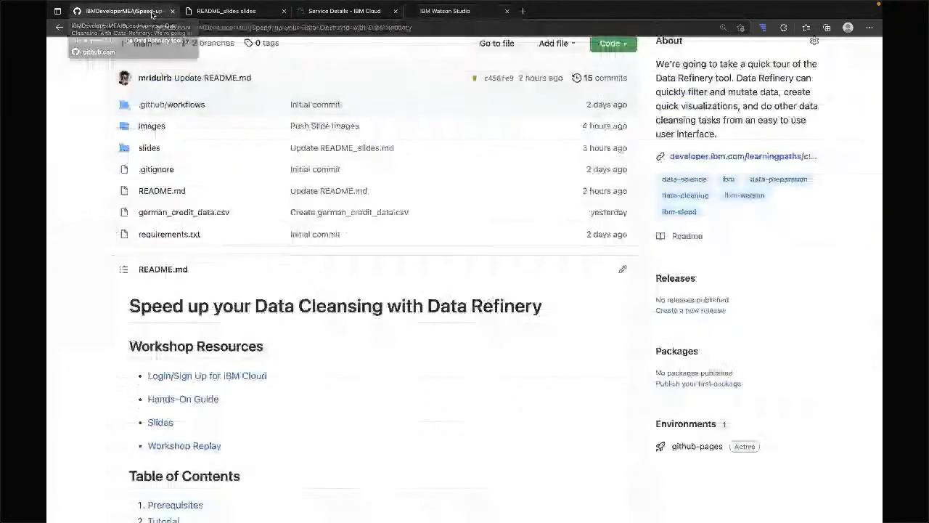
pyautogui.scroll(-2, 263, 410)
pyautogui.scroll(-4, 262, 409)
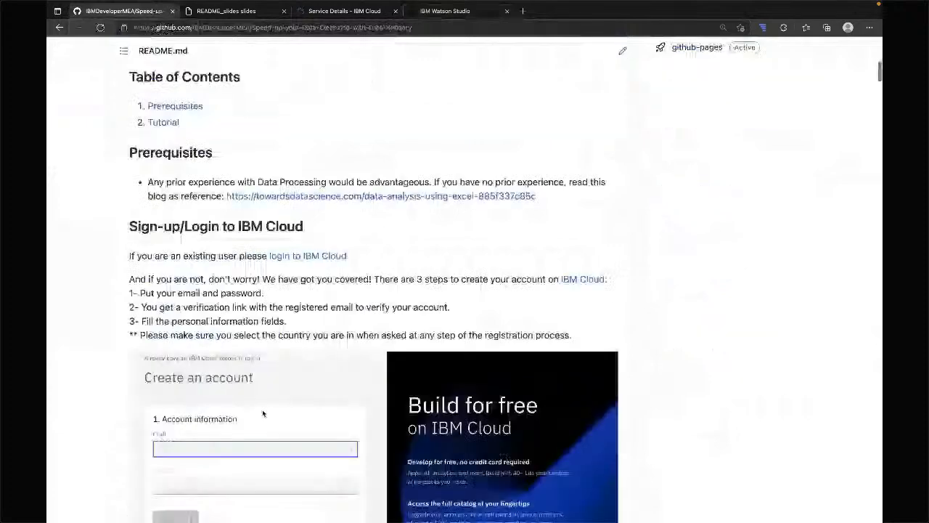
pyautogui.scroll(-15, 263, 413)
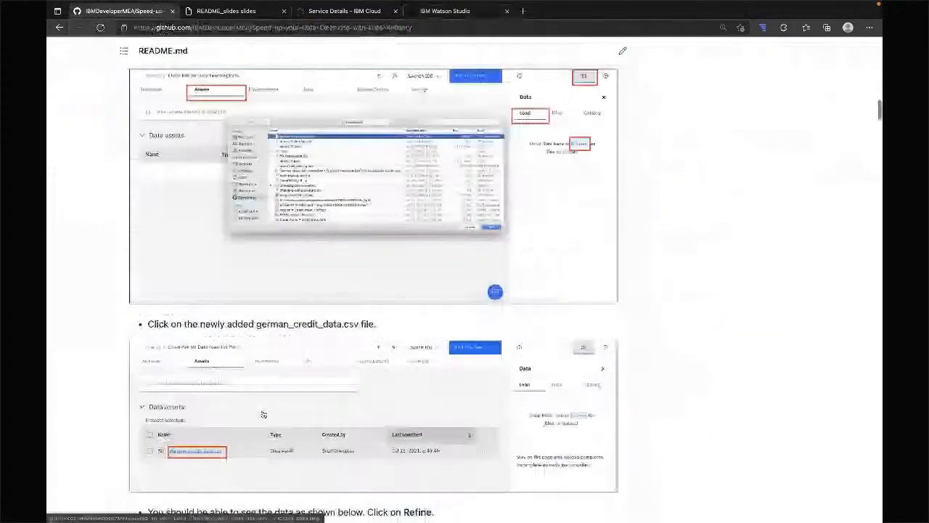
pyautogui.scroll(-5, 262, 414)
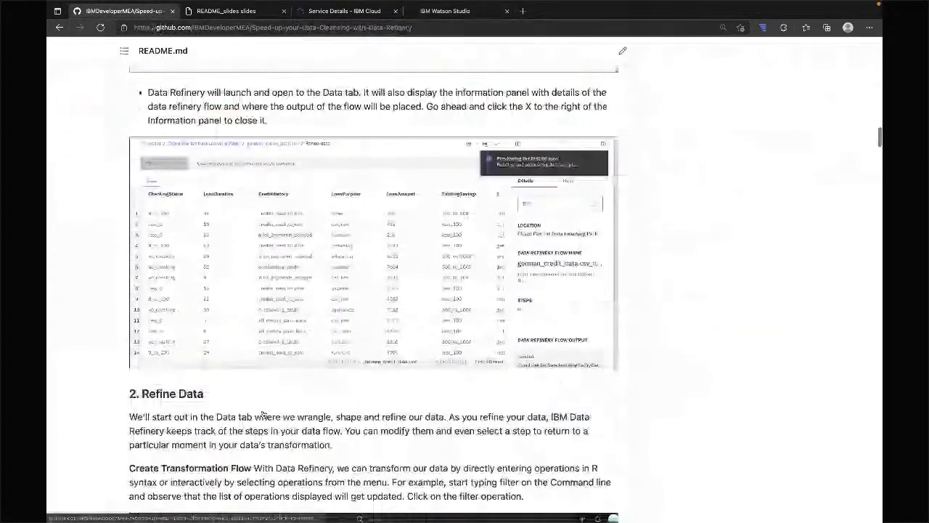
pyautogui.scroll(-5, 263, 414)
pyautogui.scroll(4, 396, 479)
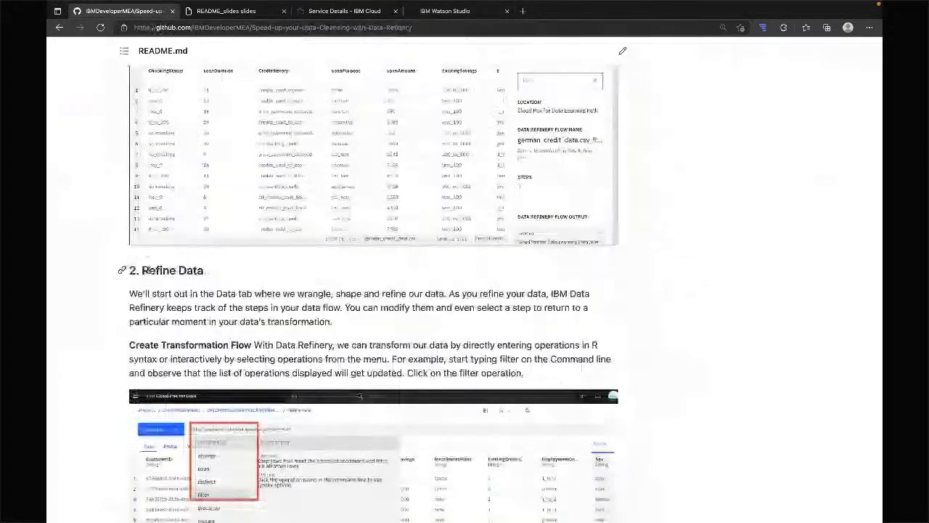
pyautogui.scroll(-4, 262, 356)
pyautogui.scroll(-1, 262, 356)
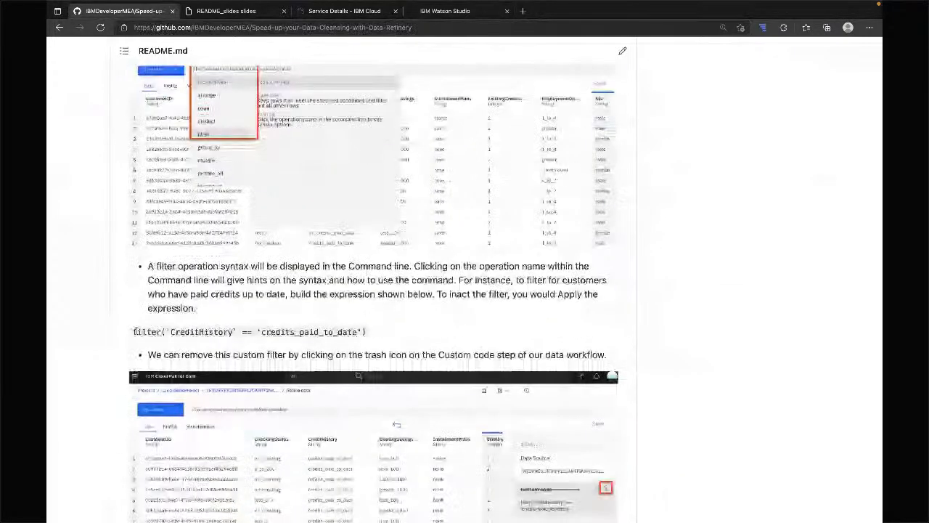
pyautogui.moveTo(134, 331); pyautogui.dragTo(370, 339)
pyautogui.press('super+c')
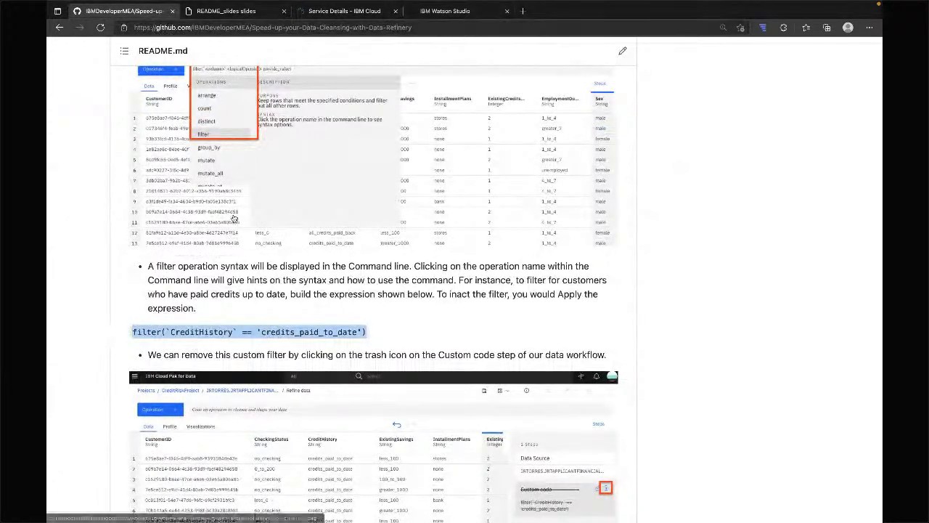
# Switch back to Watson Studio and apply the coded operation filter(`CreditHistory` == 'credits_paid_to_date') to the data
pyautogui.click(452, 19)
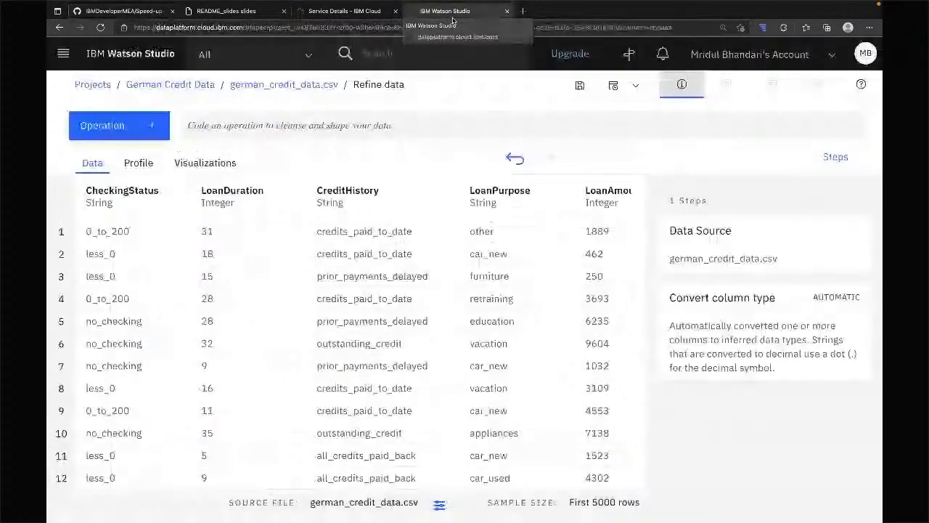
pyautogui.click(337, 128)
pyautogui.press('super+v')
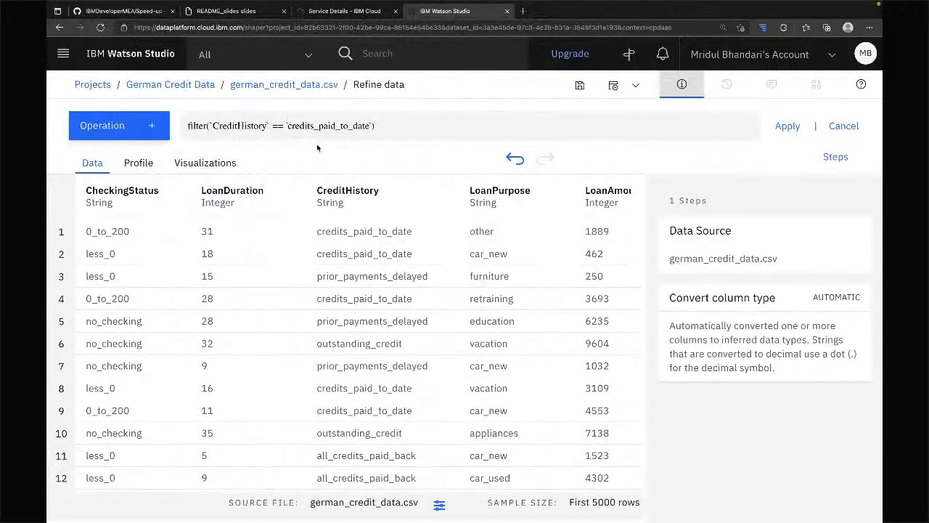
pyautogui.press('super+a')
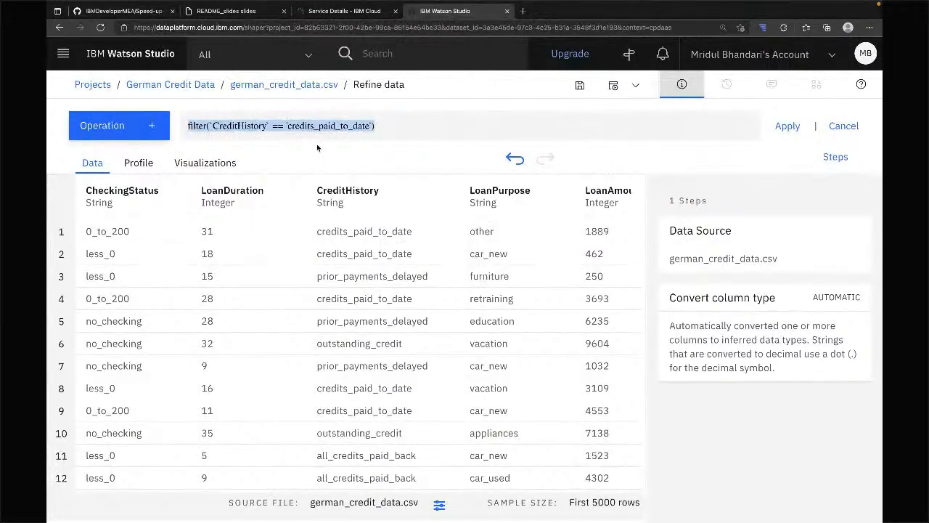
pyautogui.click(789, 127)
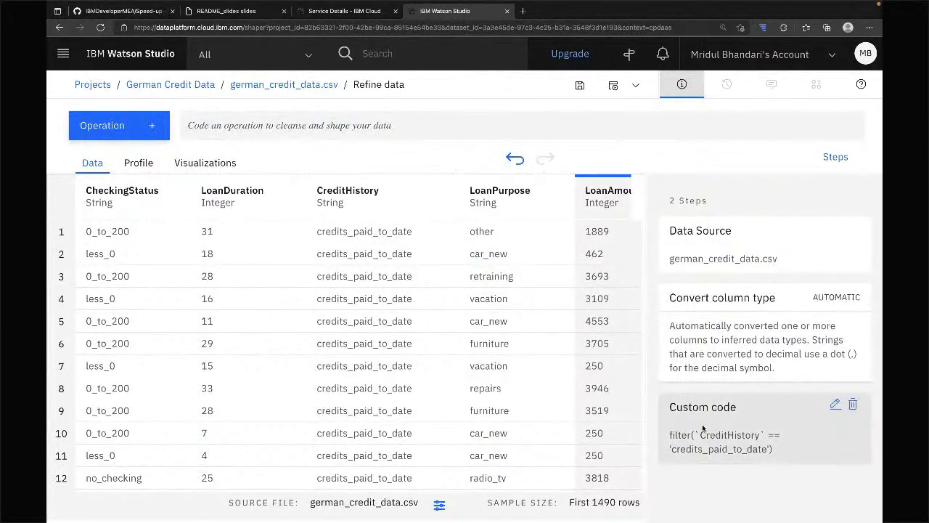
# Examine the rows and columns left by the custom CreditHistory filter
pyautogui.hscroll(3, 408, 357)
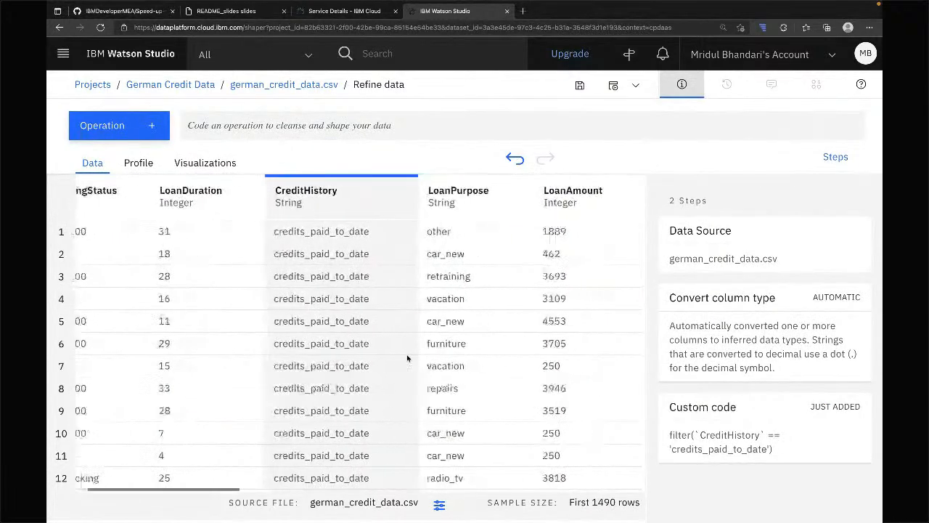
pyautogui.hscroll(1, 408, 357)
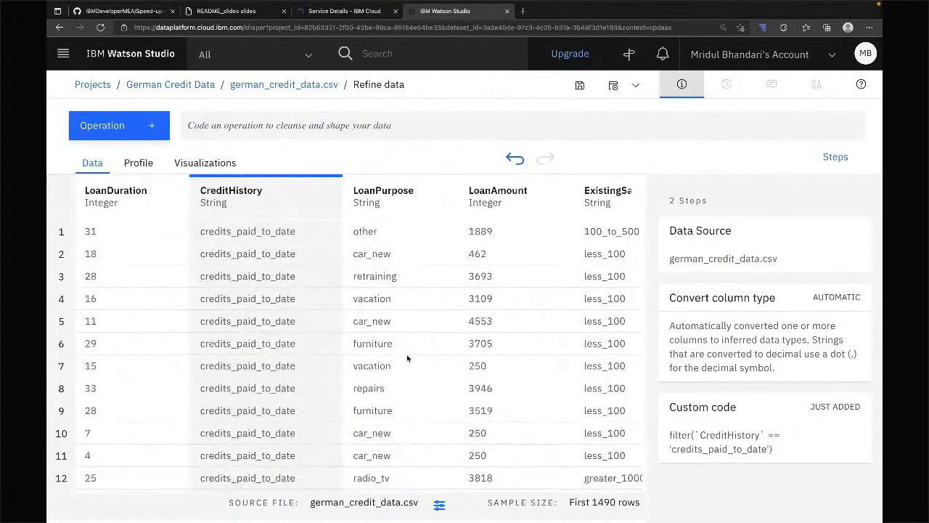
pyautogui.hscroll(1, 407, 357)
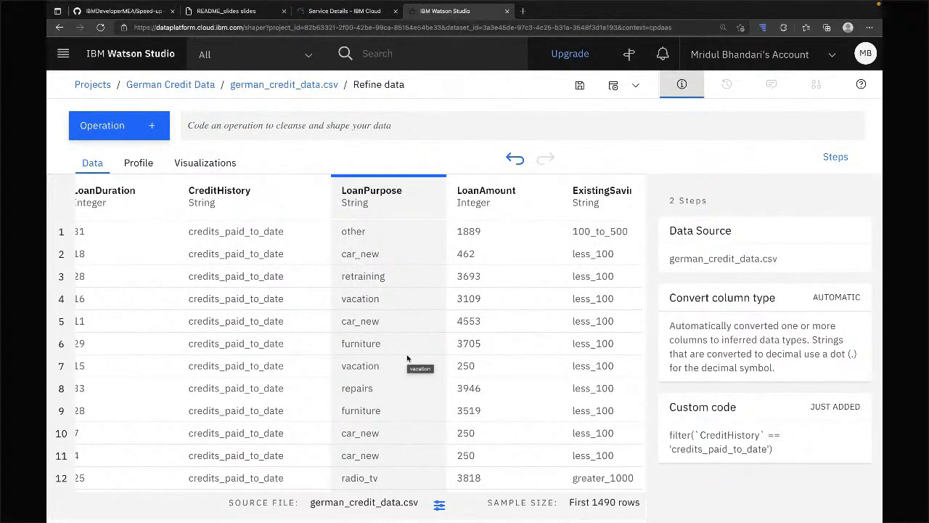
pyautogui.hscroll(4, 408, 357)
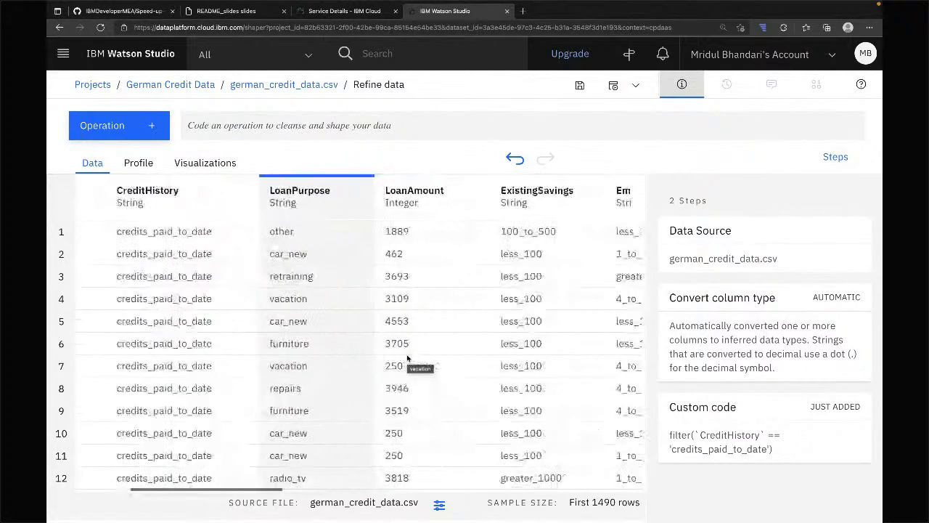
pyautogui.hscroll(-6, 413, 363)
pyautogui.scroll(-5, 322, 393)
pyautogui.scroll(5, 322, 393)
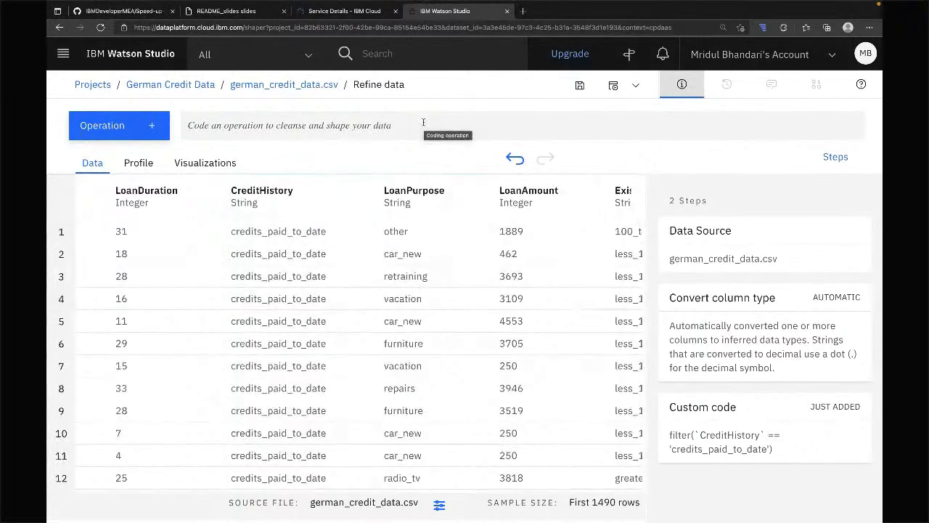
# Delete the Custom code filter step from the data flow
pyautogui.moveTo(813, 427)
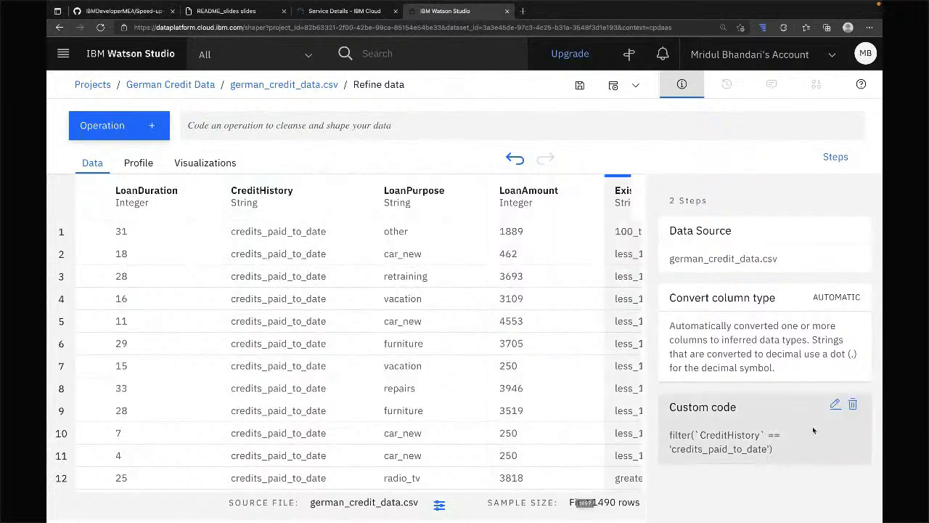
pyautogui.click(853, 408)
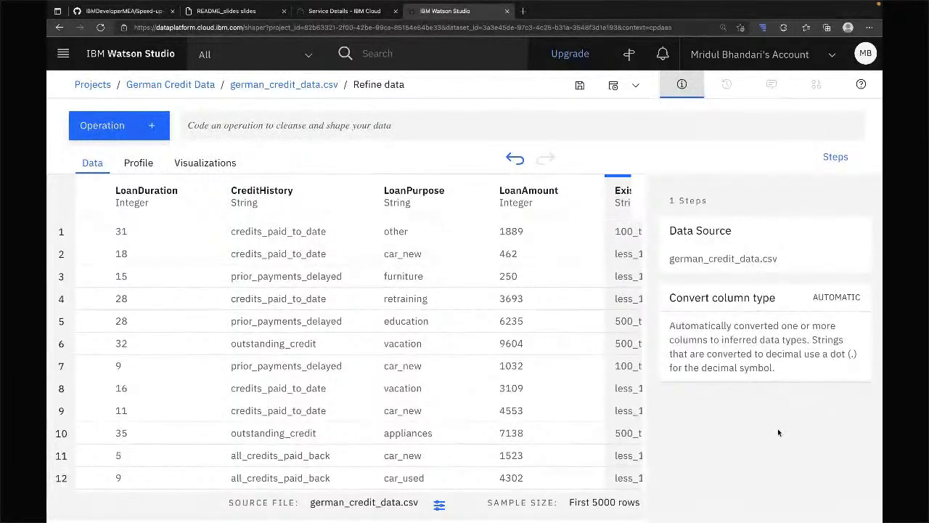
pyautogui.moveTo(775, 355)
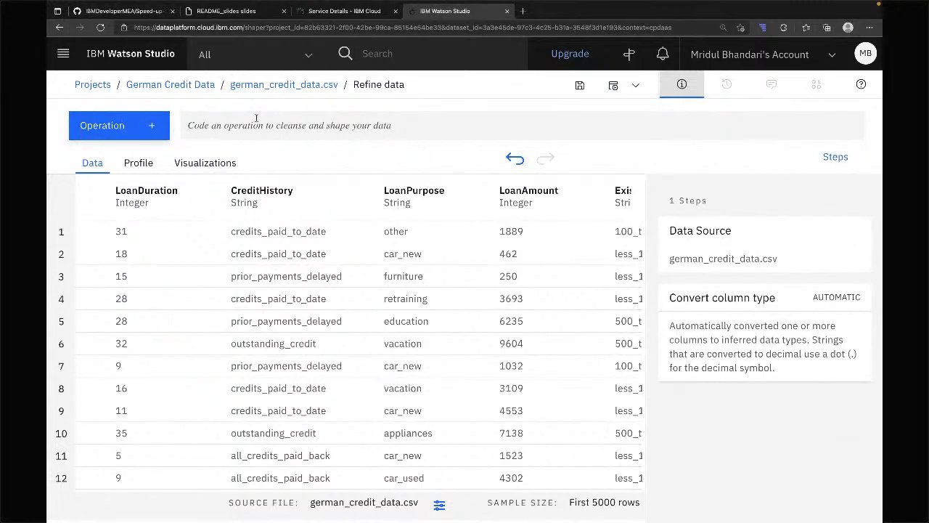
# Begin a Filter operation whose first condition uses the CreditHistory column
pyautogui.click(150, 127)
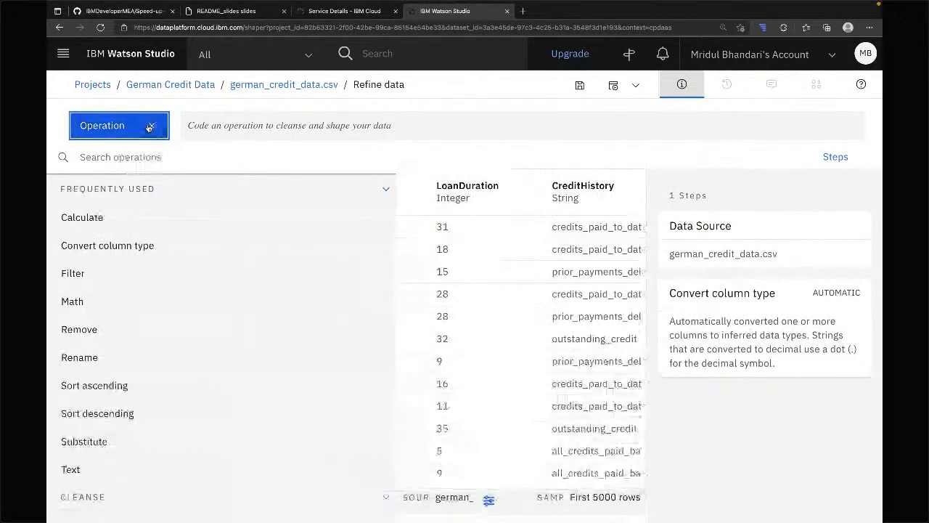
pyautogui.click(126, 274)
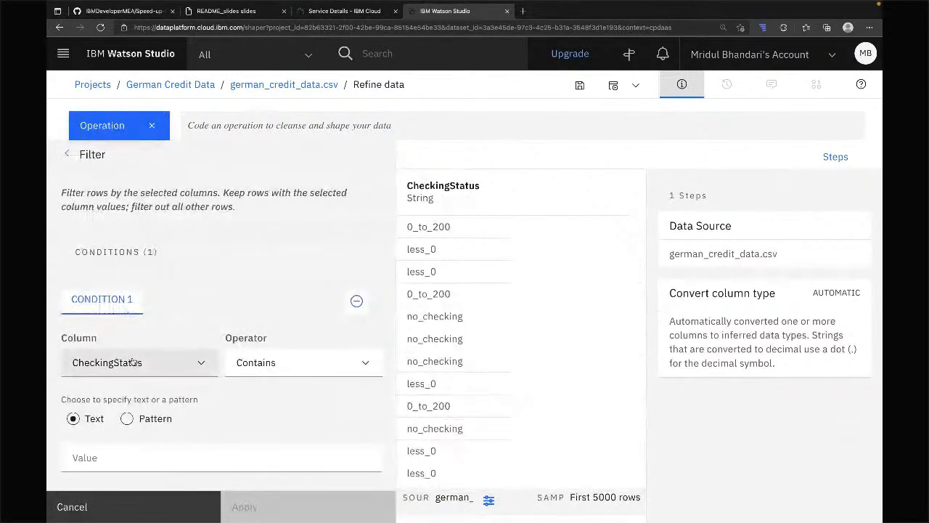
pyautogui.scroll(-2, 132, 362)
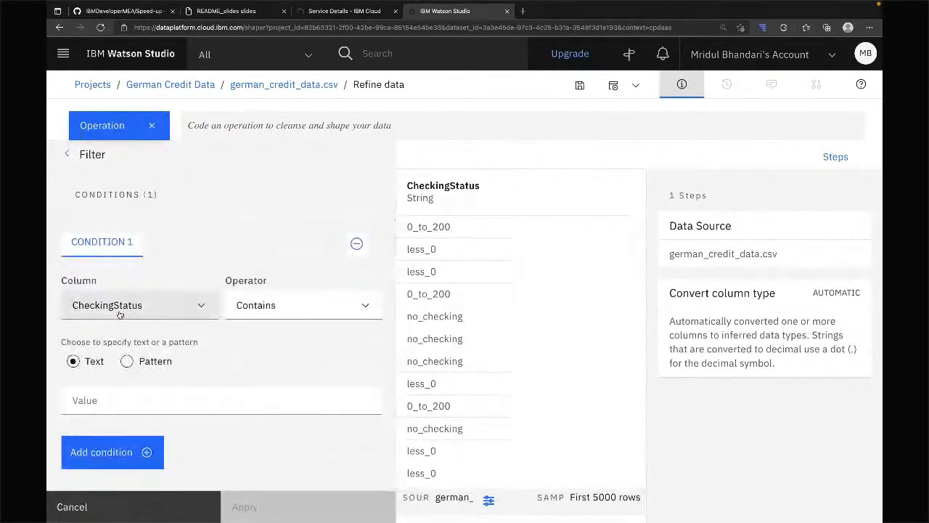
pyautogui.click(121, 314)
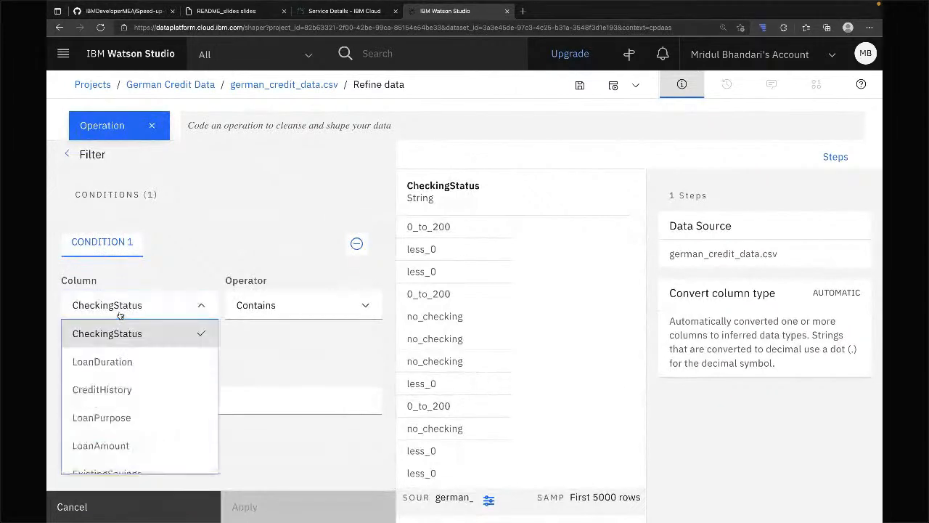
pyautogui.click(119, 396)
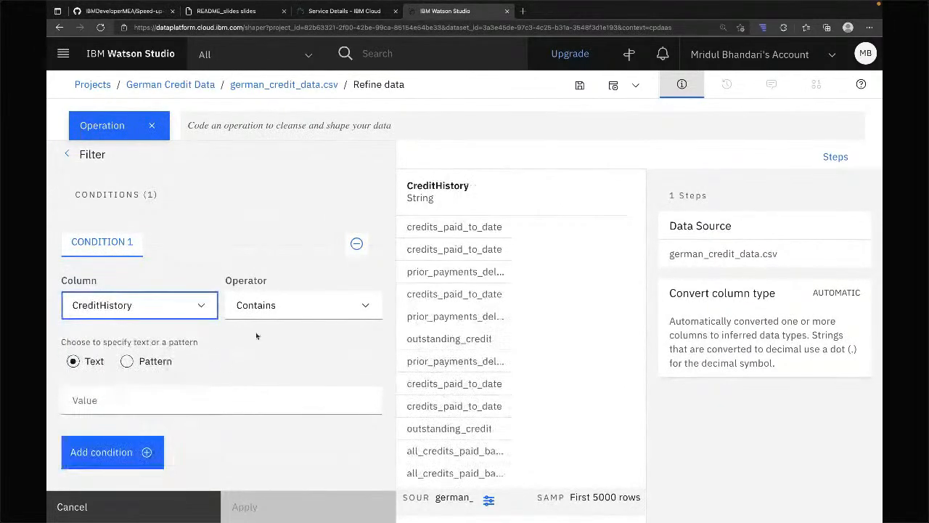
# Set the condition's operator to Is equal to with the value credits_paid_to_date, and apply the filter
pyautogui.click(278, 307)
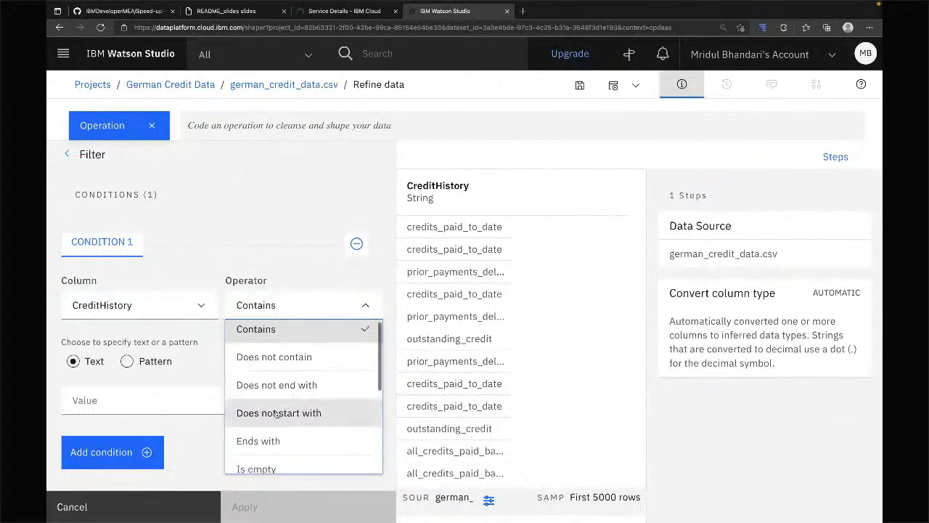
pyautogui.scroll(-3, 275, 411)
pyautogui.click(275, 389)
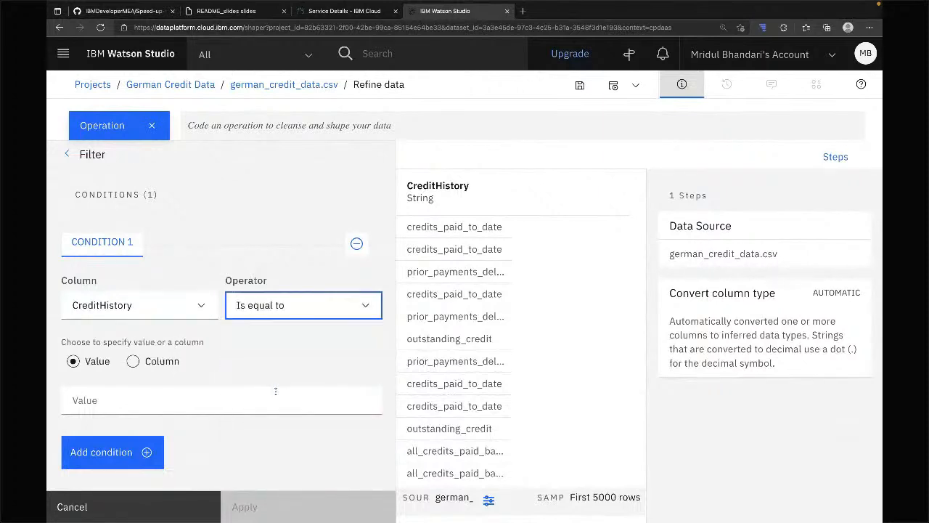
pyautogui.click(232, 401)
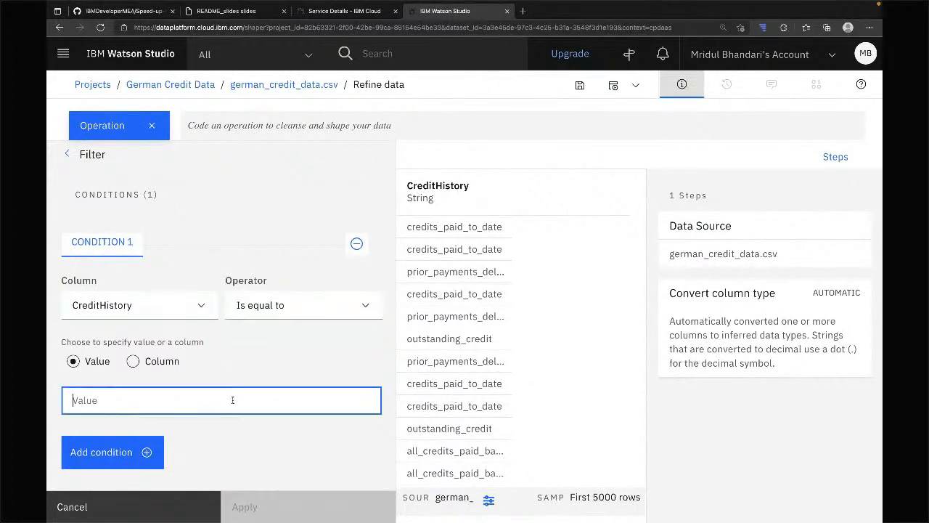
pyautogui.write('cre')
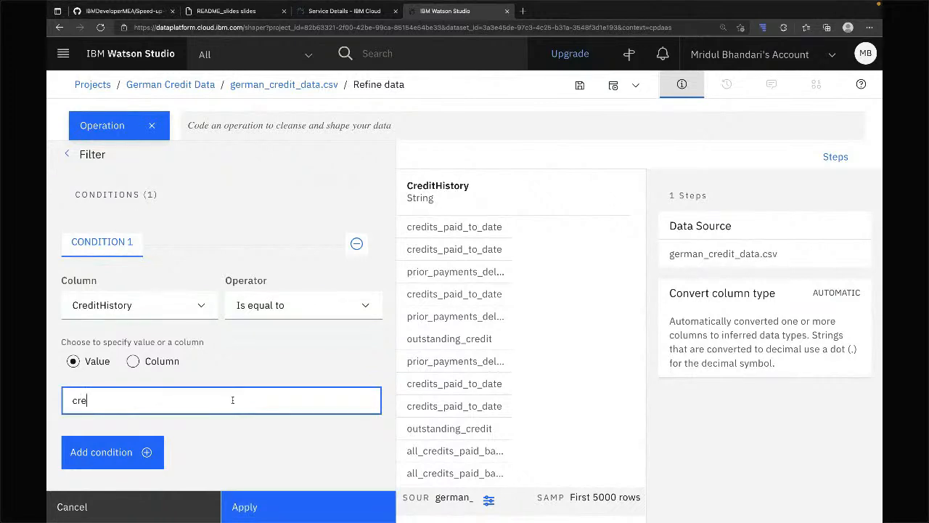
pyautogui.write('dits_paid_to_date')
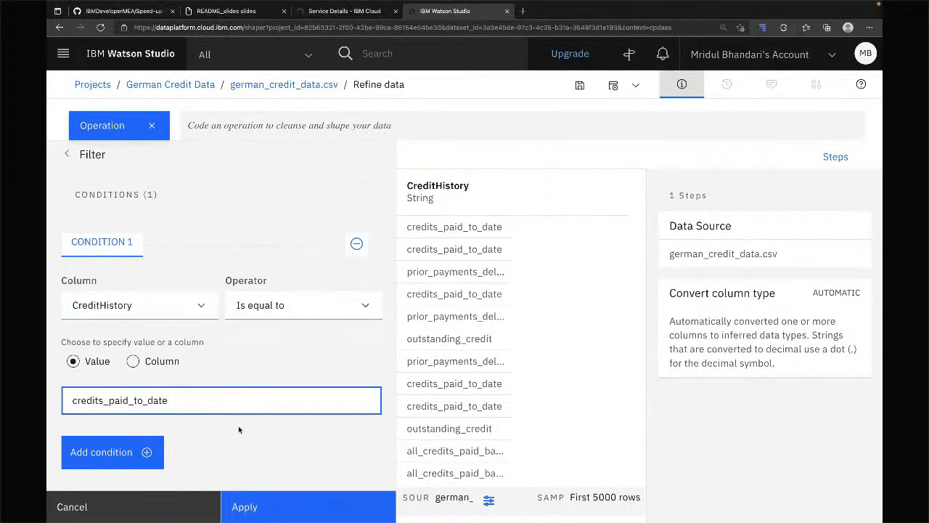
pyautogui.click(240, 507)
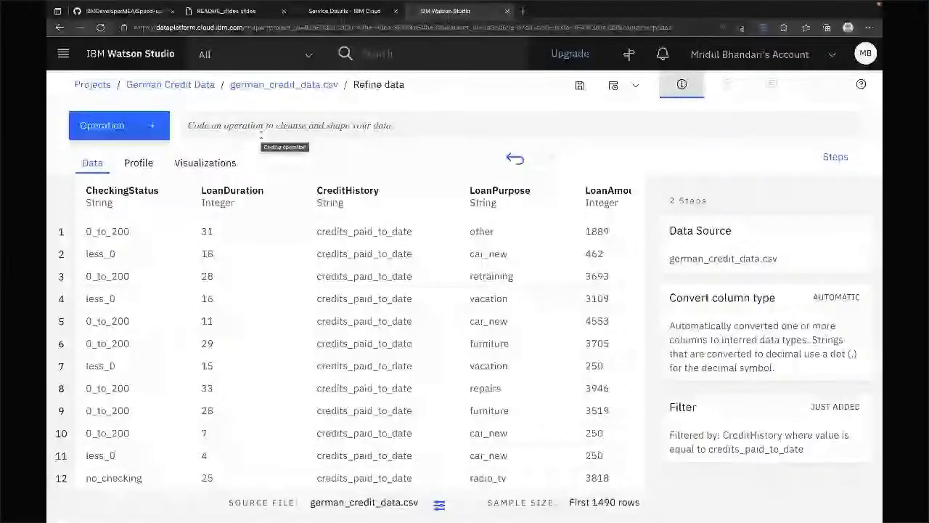
pyautogui.click(141, 128)
pyautogui.click(151, 271)
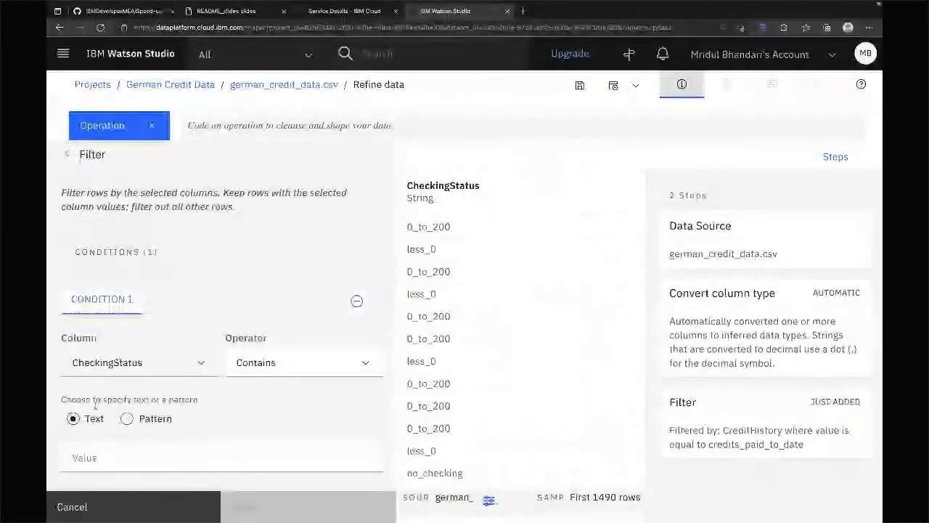
pyautogui.click(95, 500)
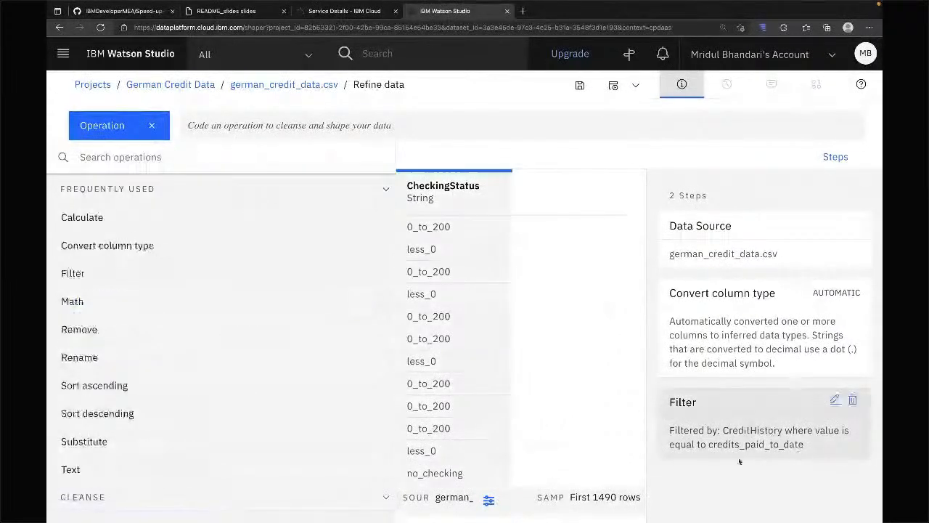
pyautogui.moveTo(823, 407)
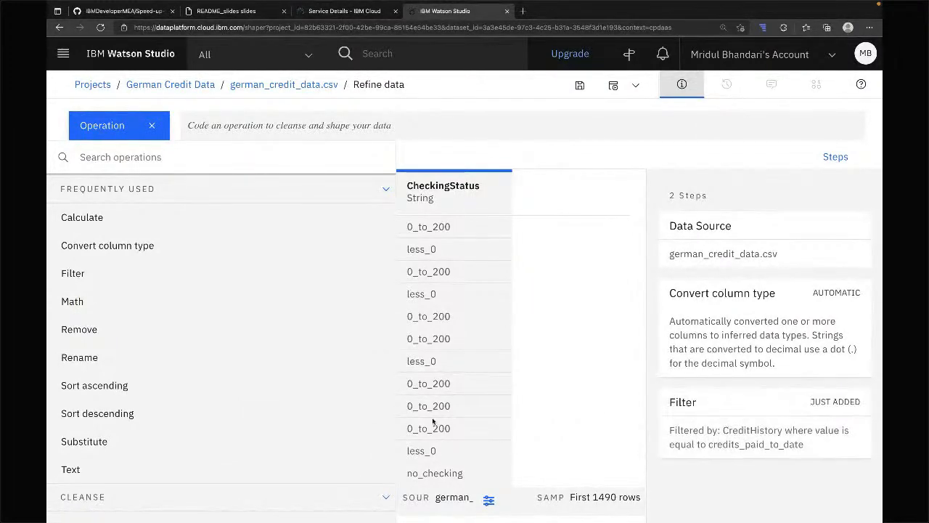
pyautogui.click(155, 137)
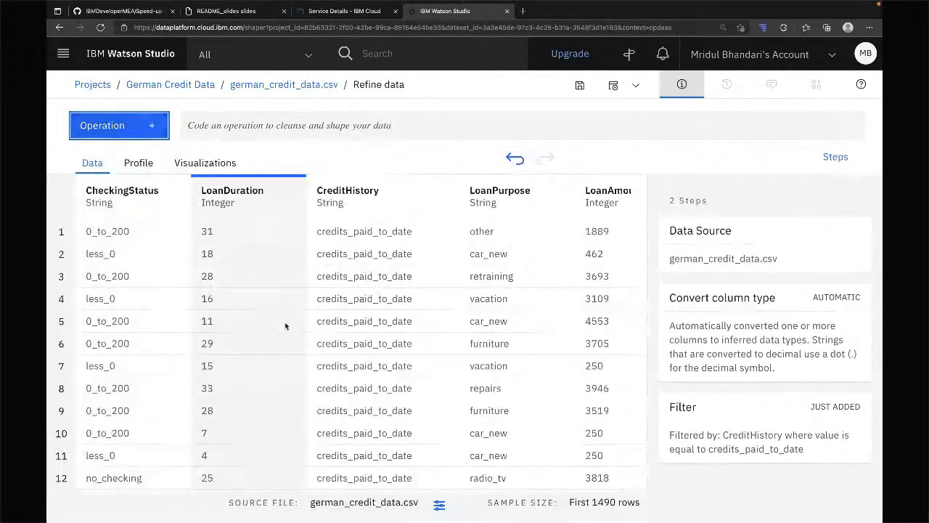
# Remove the Sex column from the data with a Remove operation
pyautogui.hscroll(6, 285, 325)
pyautogui.hscroll(8, 285, 325)
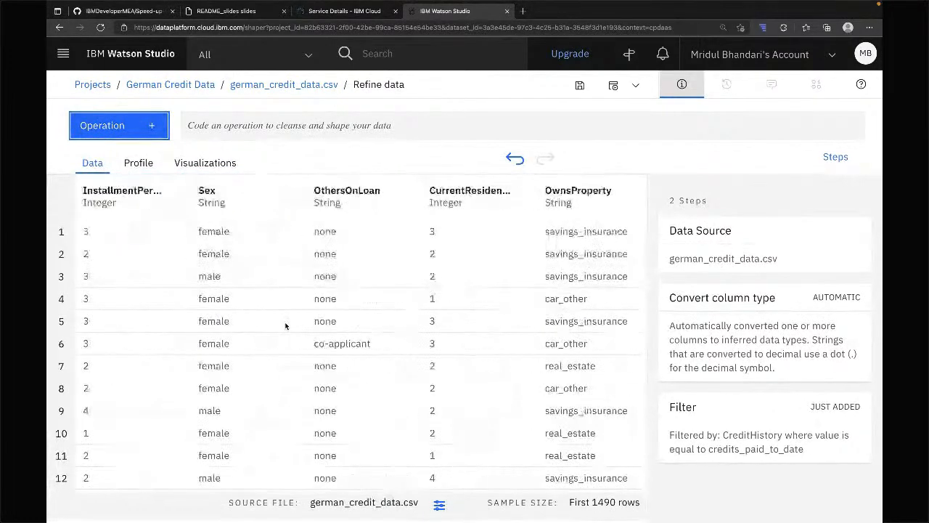
pyautogui.click(286, 297)
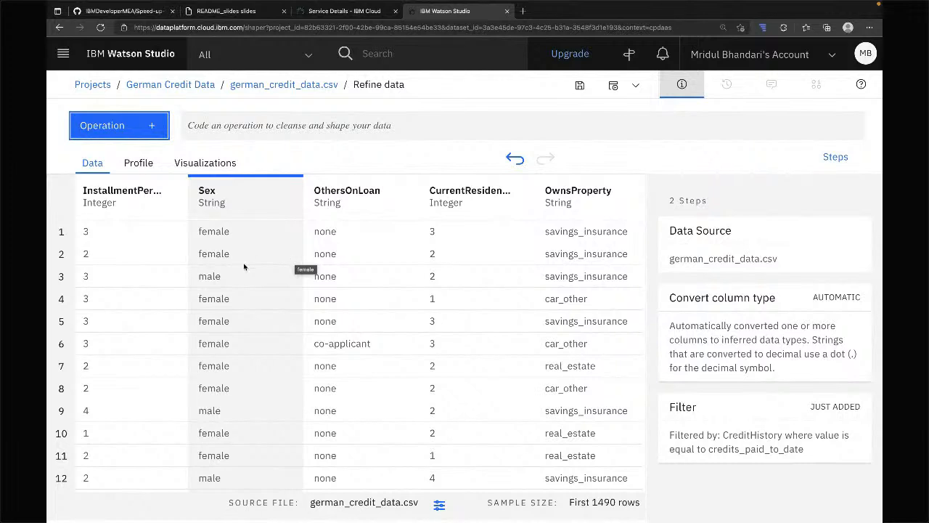
pyautogui.hscroll(-5, 151, 247)
pyautogui.hscroll(-4, 150, 242)
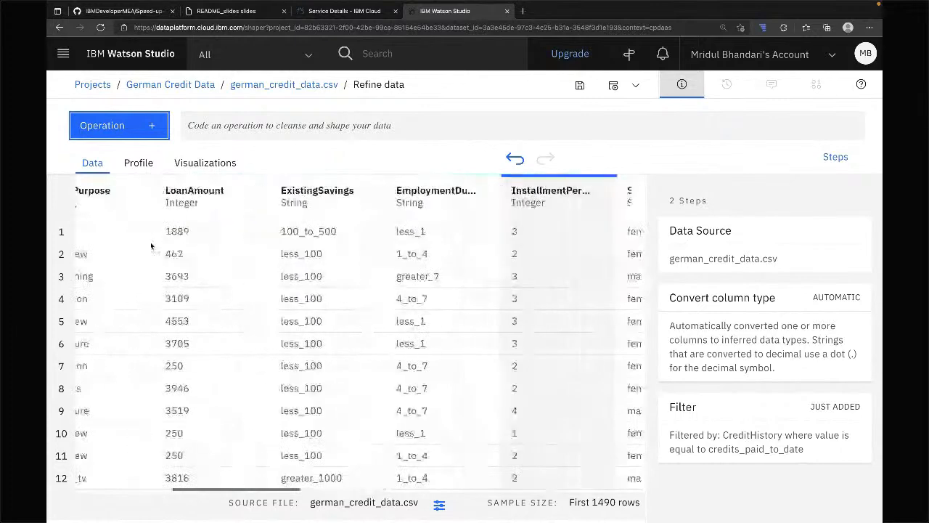
pyautogui.click(126, 132)
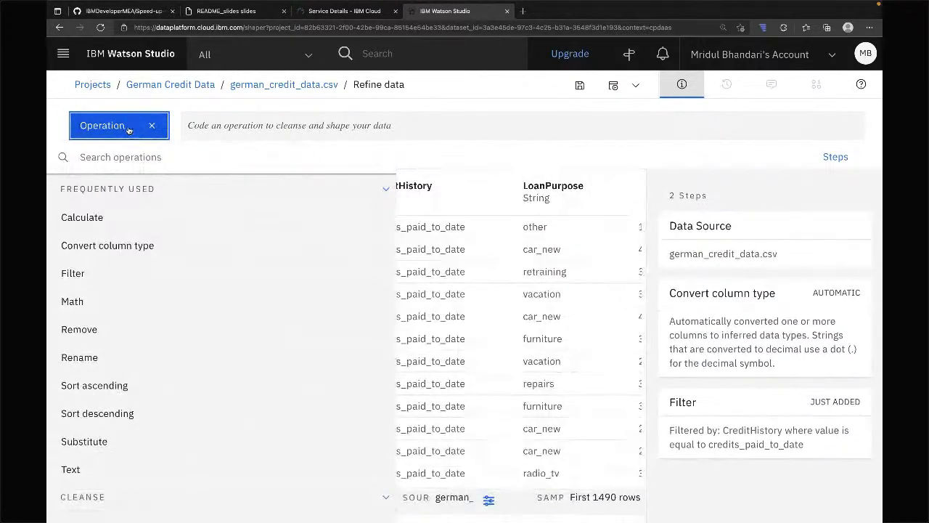
pyautogui.click(90, 329)
pyautogui.click(135, 229)
pyautogui.scroll(-3, 168, 369)
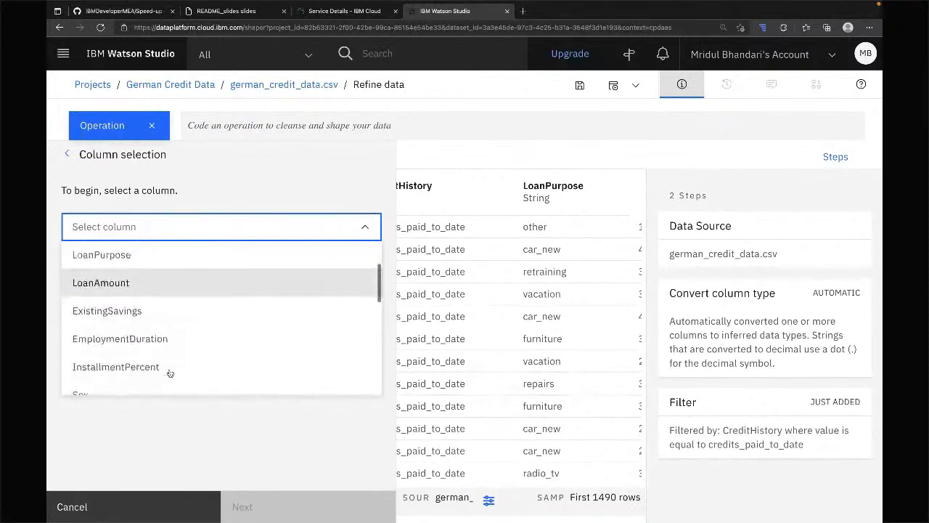
pyautogui.click(169, 299)
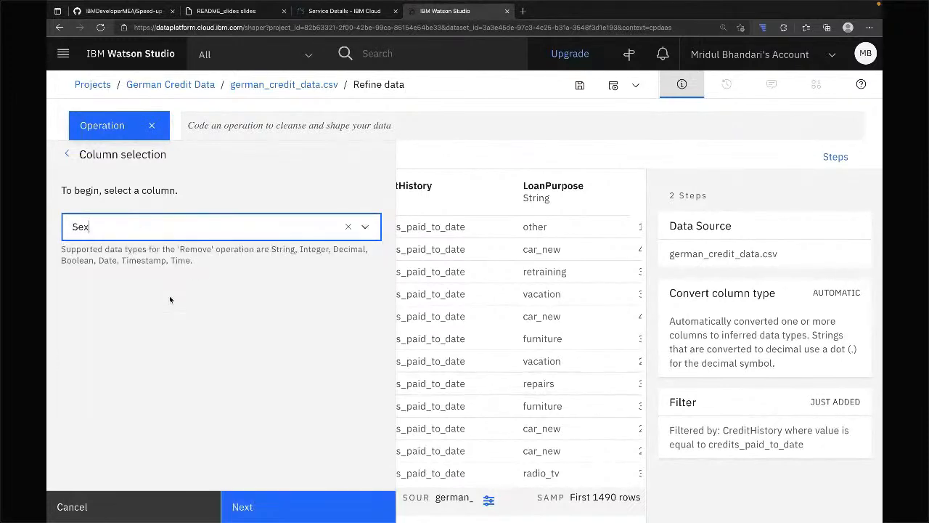
pyautogui.click(281, 505)
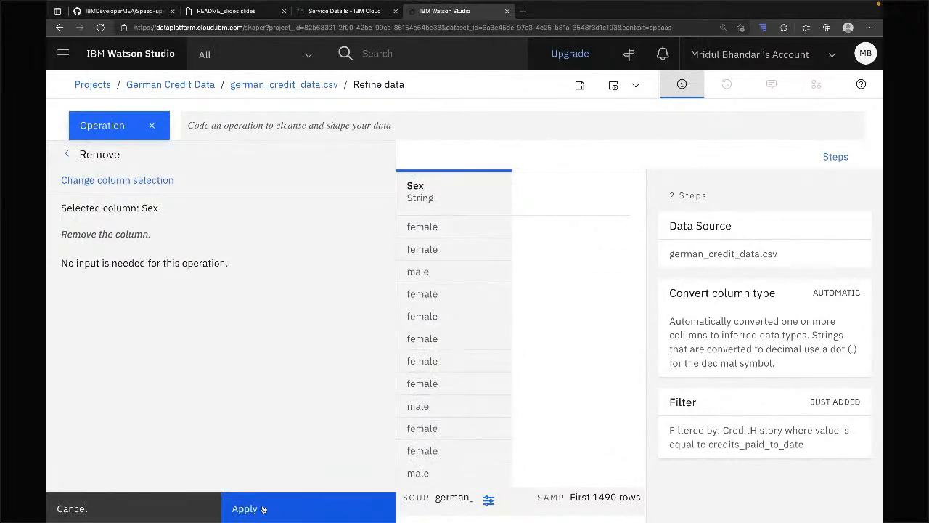
pyautogui.click(263, 508)
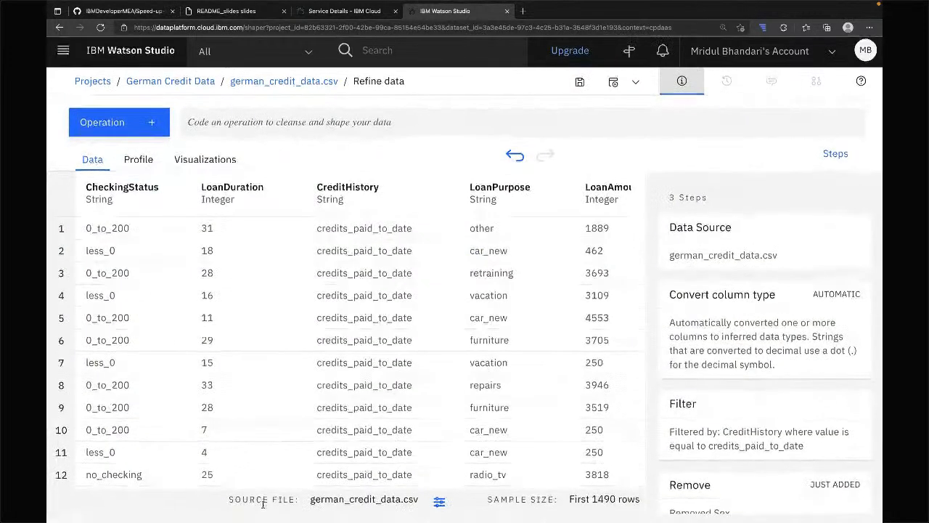
# Review the refined data and delete the CreditHistory Filter step from the data flow
pyautogui.scroll(-1, 331, 379)
pyautogui.scroll(-4, 332, 379)
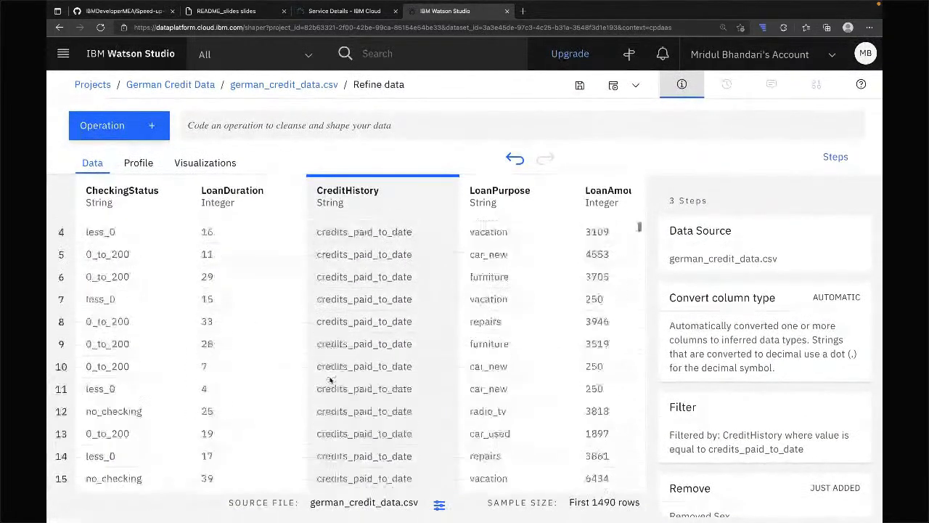
pyautogui.scroll(4, 330, 379)
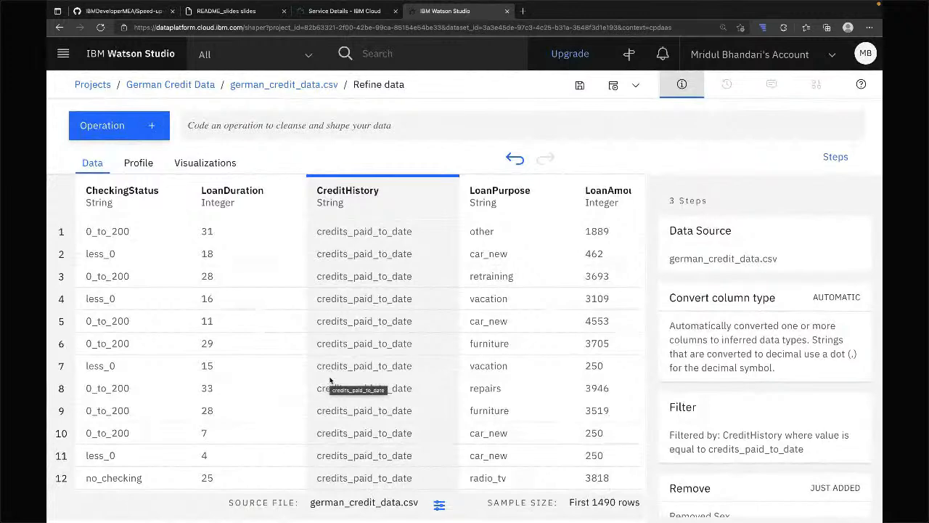
pyautogui.hscroll(5, 330, 380)
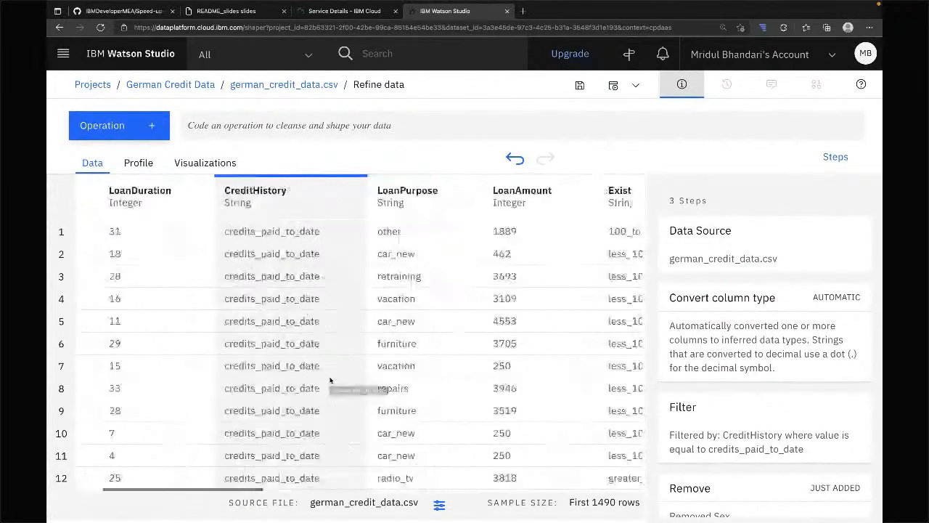
pyautogui.hscroll(1, 329, 380)
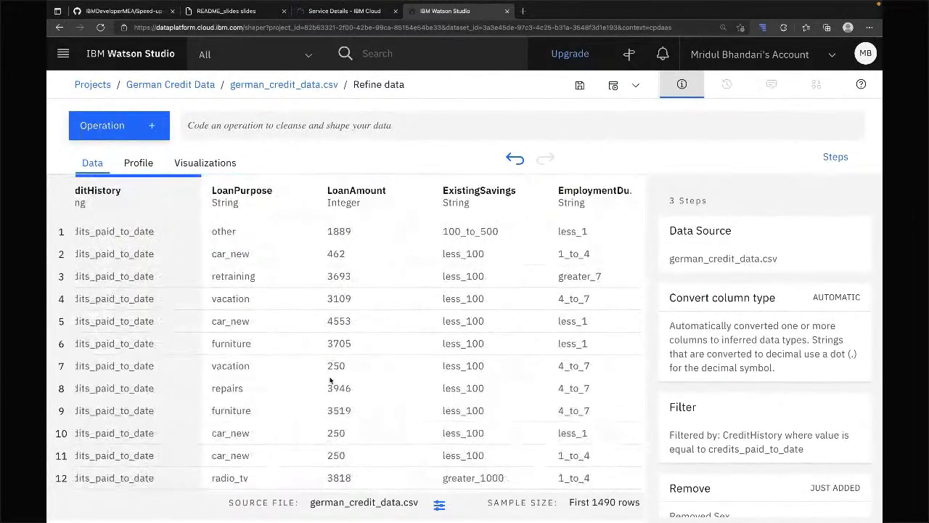
pyautogui.scroll(-1, 737, 432)
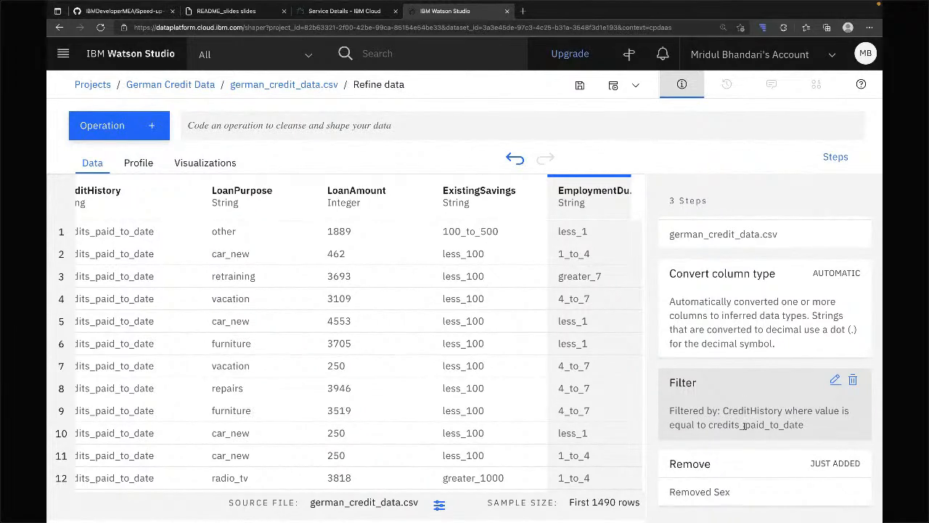
pyautogui.click(854, 382)
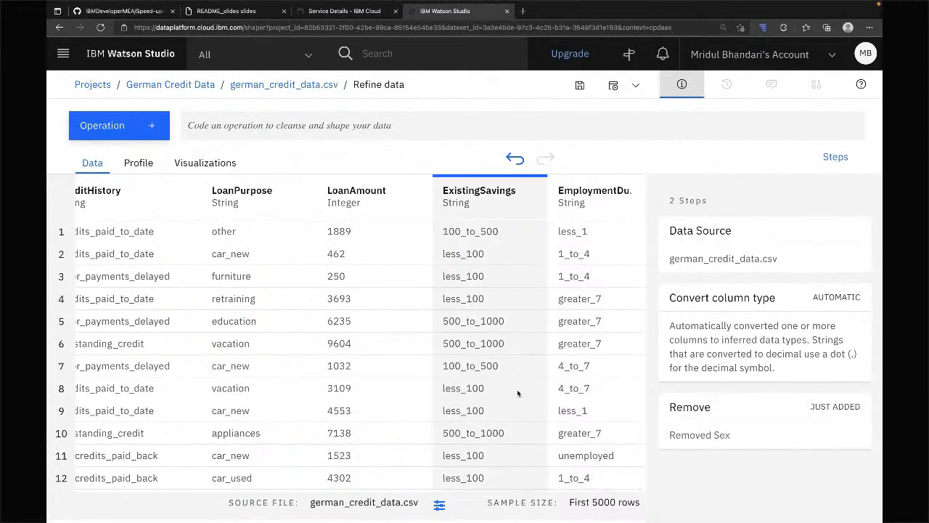
# Remove the Telephone column from the data with a Remove operation
pyautogui.hscroll(4, 517, 389)
pyautogui.hscroll(10, 517, 389)
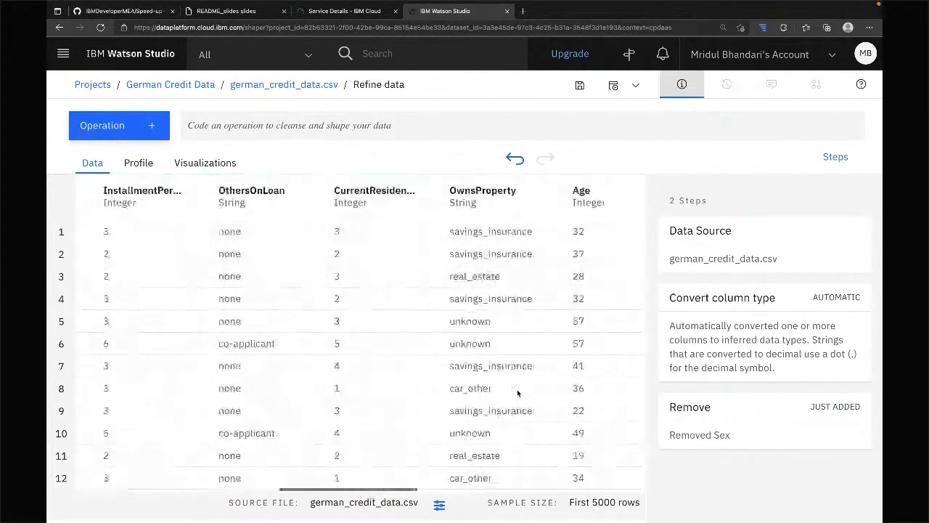
pyautogui.hscroll(5, 517, 389)
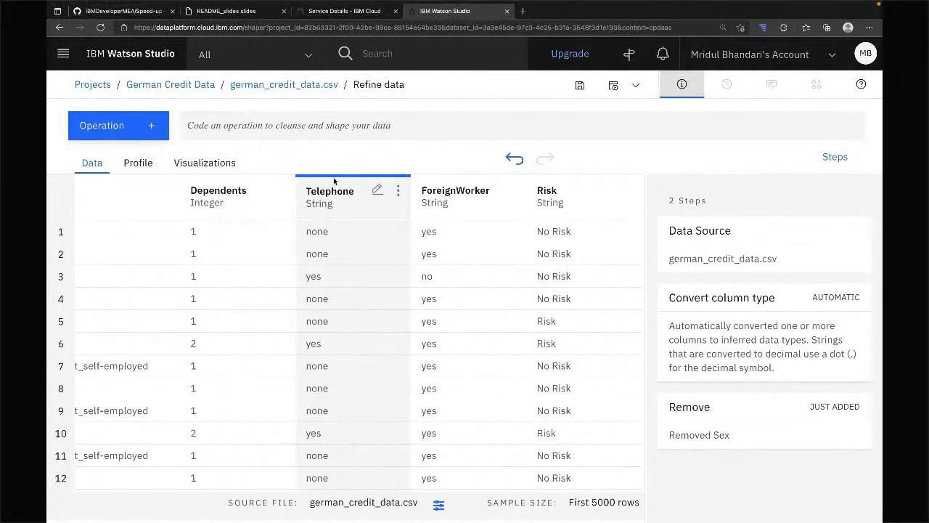
pyautogui.click(155, 133)
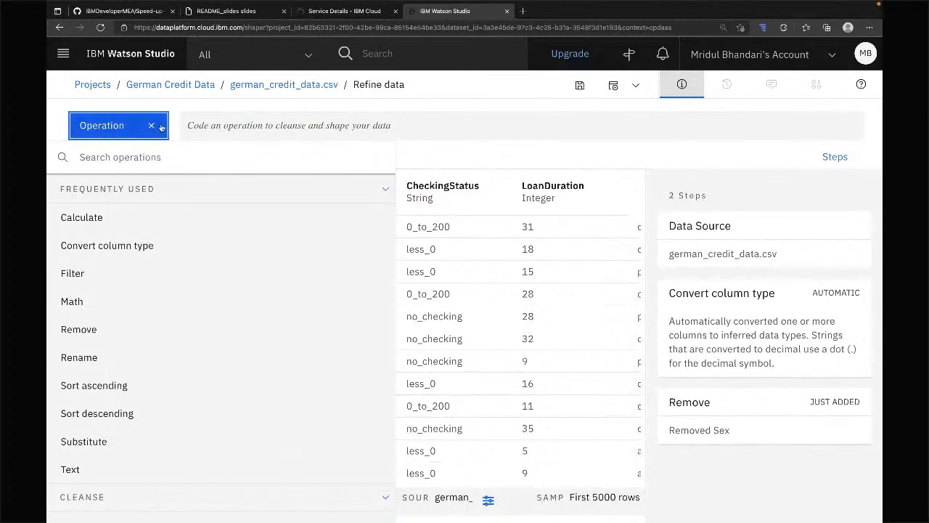
pyautogui.click(80, 329)
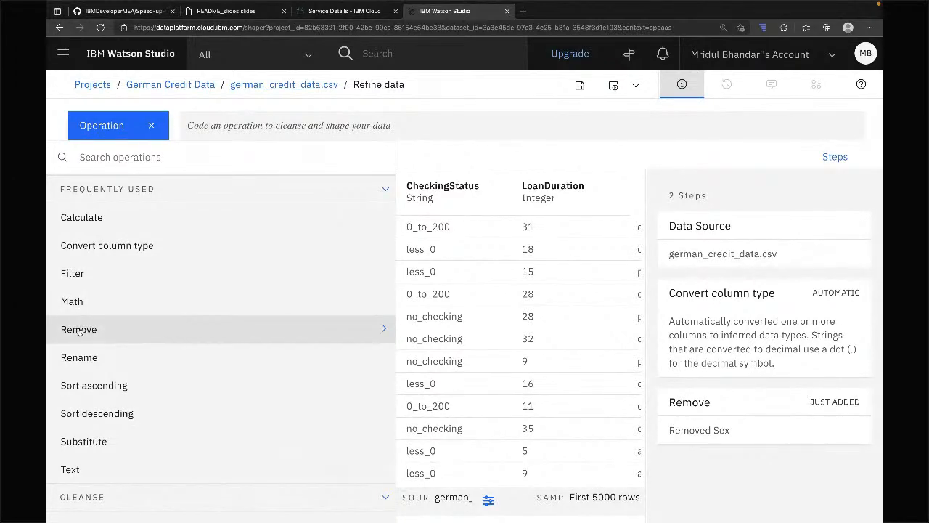
pyautogui.click(119, 230)
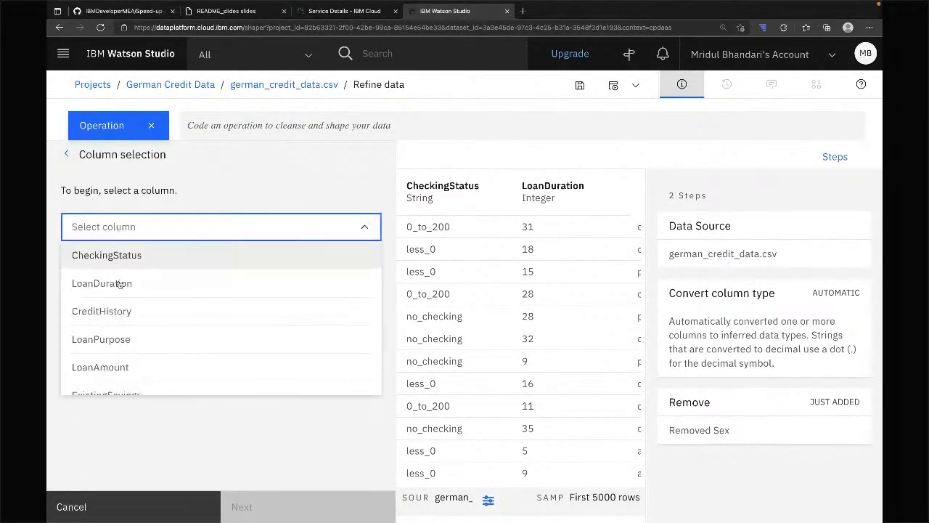
pyautogui.scroll(-2, 128, 349)
pyautogui.scroll(-5, 128, 348)
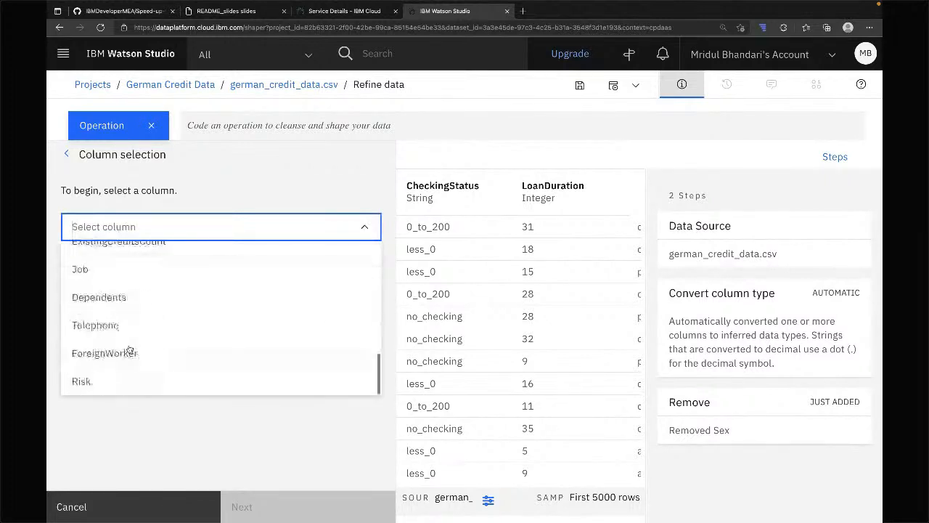
pyautogui.click(124, 328)
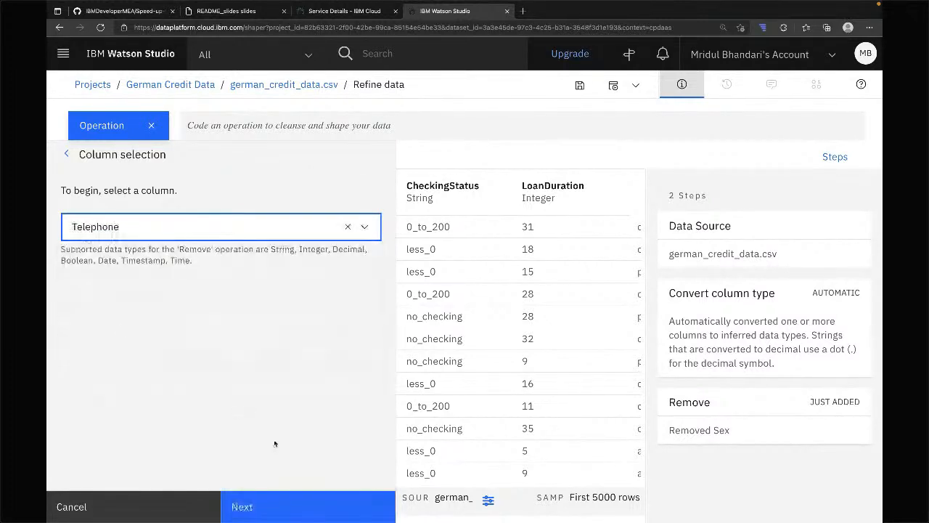
pyautogui.click(261, 506)
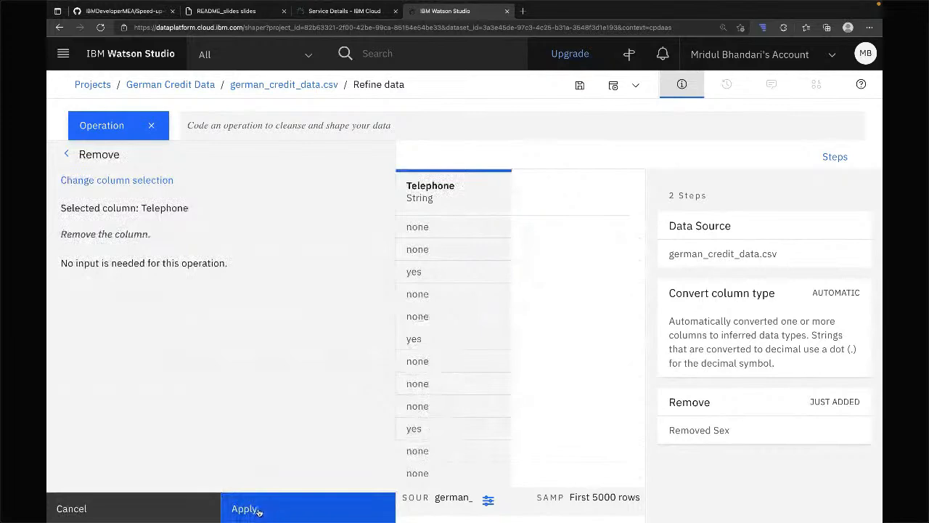
pyautogui.click(259, 508)
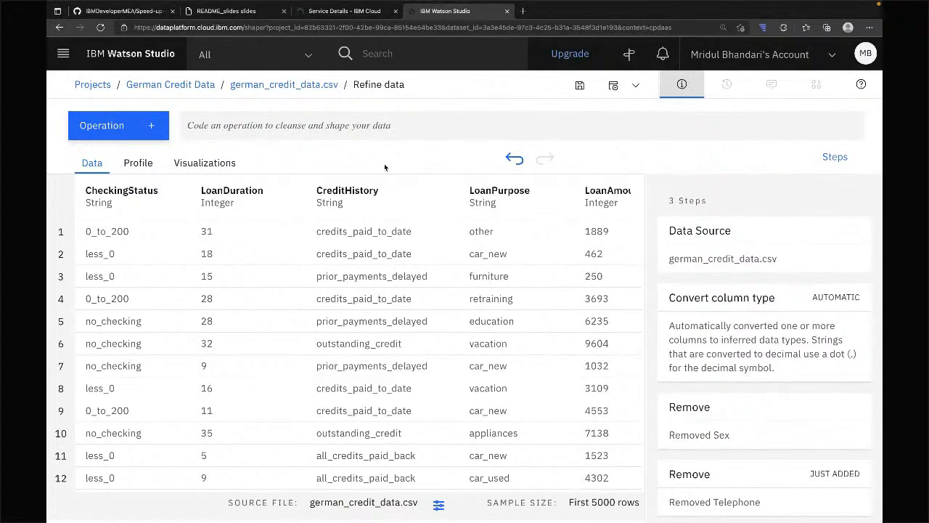
pyautogui.click(353, 205)
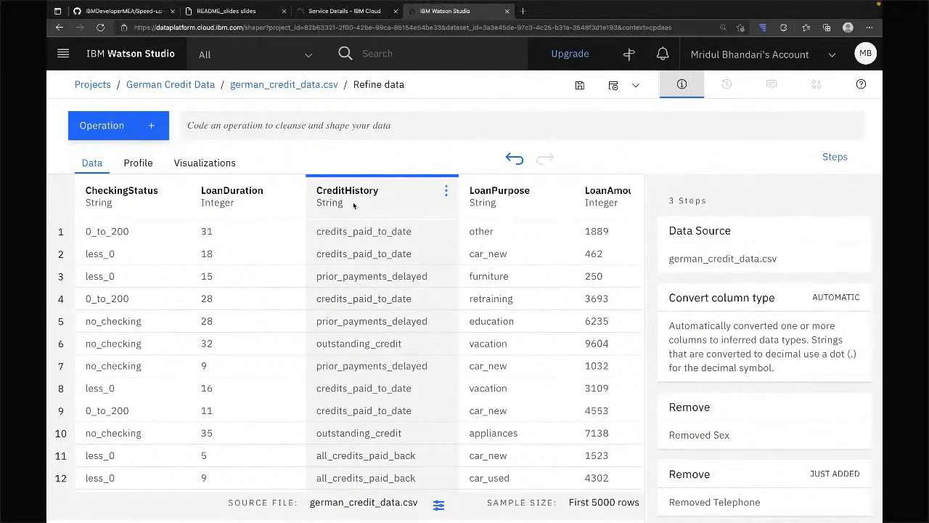
pyautogui.click(367, 148)
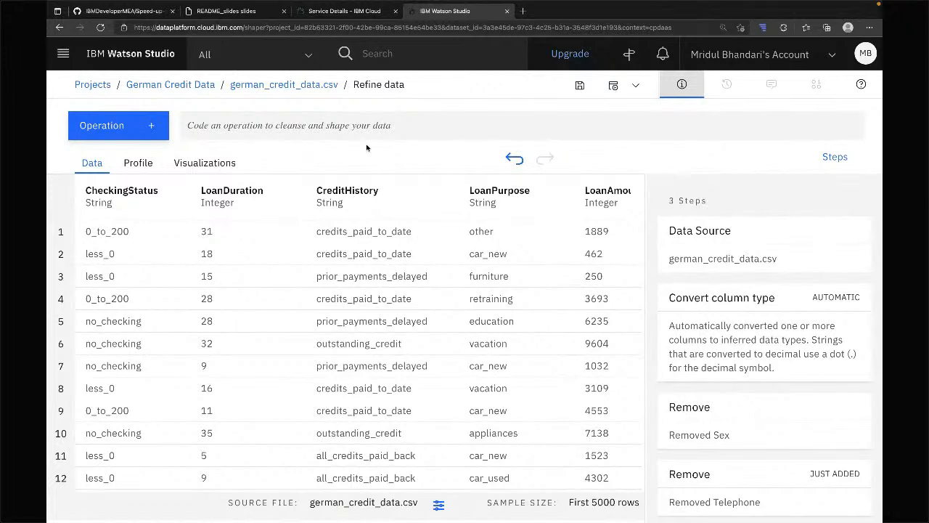
# Save the data flow and begin creating a job for it named Data Cleaning
pyautogui.click(637, 87)
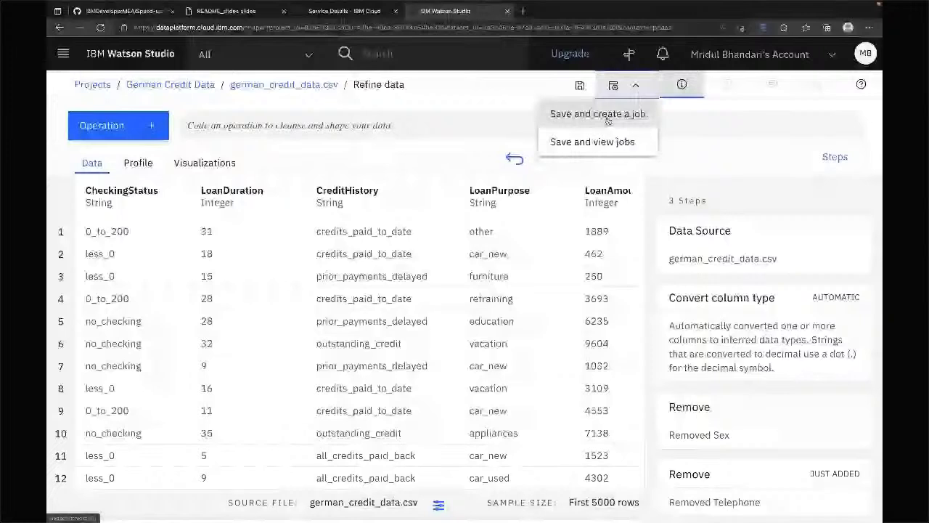
pyautogui.click(609, 120)
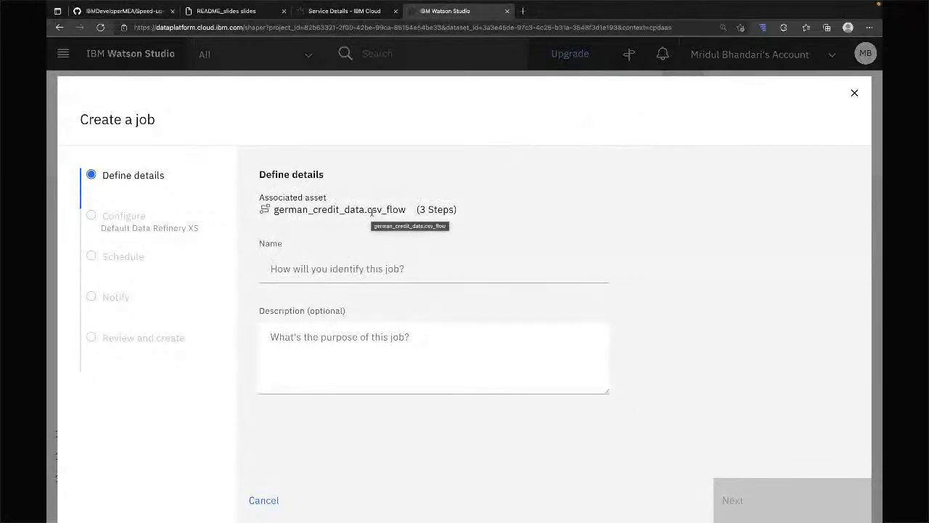
pyautogui.click(324, 275)
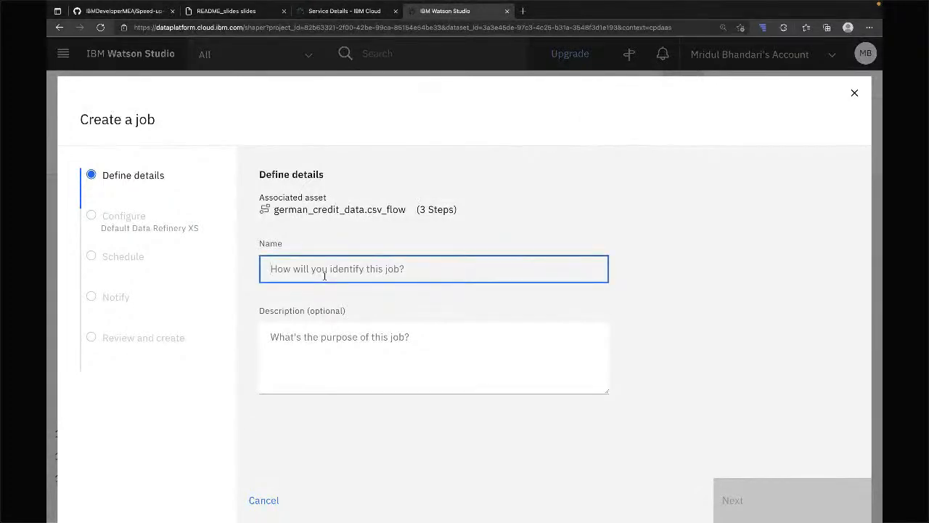
pyautogui.write('Data Cleaning')
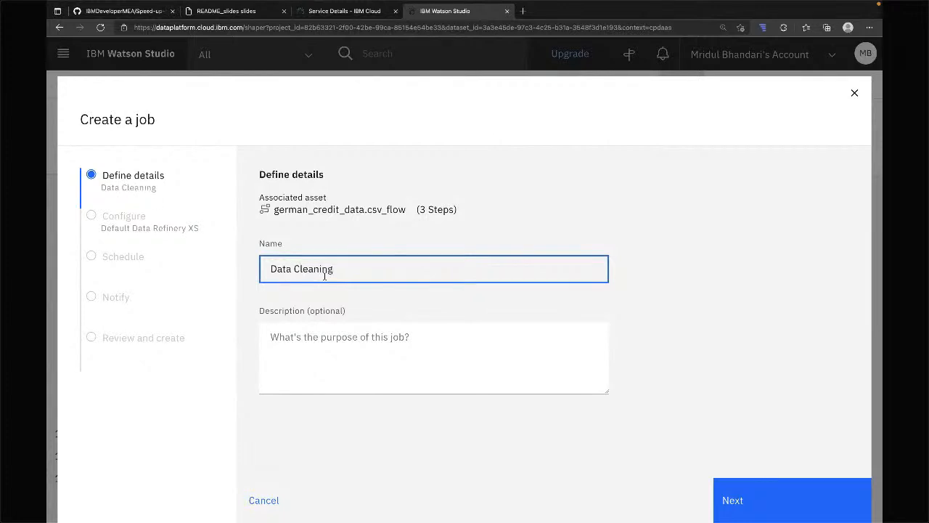
pyautogui.click(751, 501)
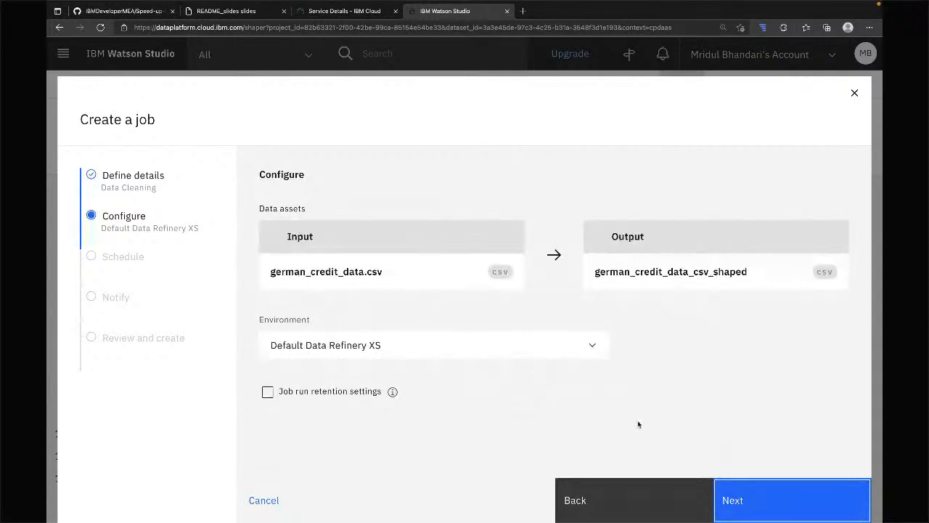
# Keep the Default Data Refinery XS environment, leave schedule and notifications off, and review the job summary
pyautogui.click(774, 495)
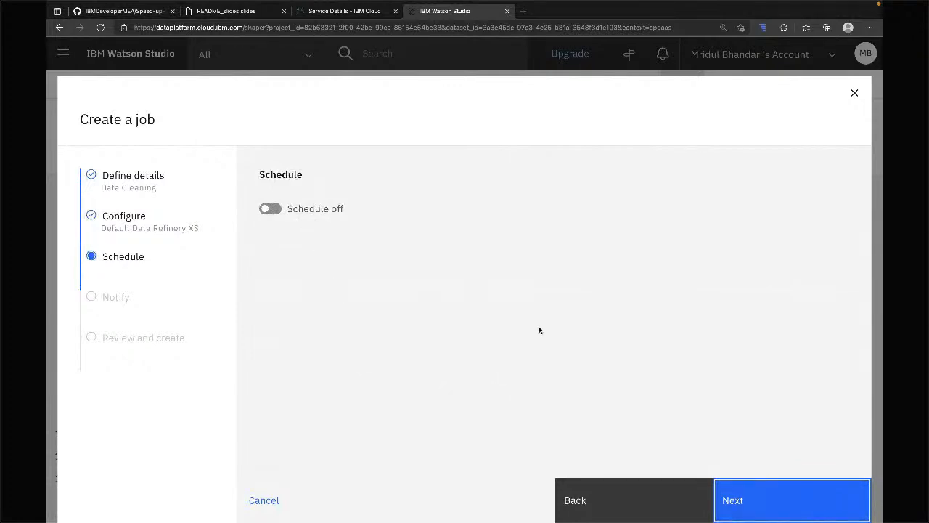
pyautogui.click(744, 500)
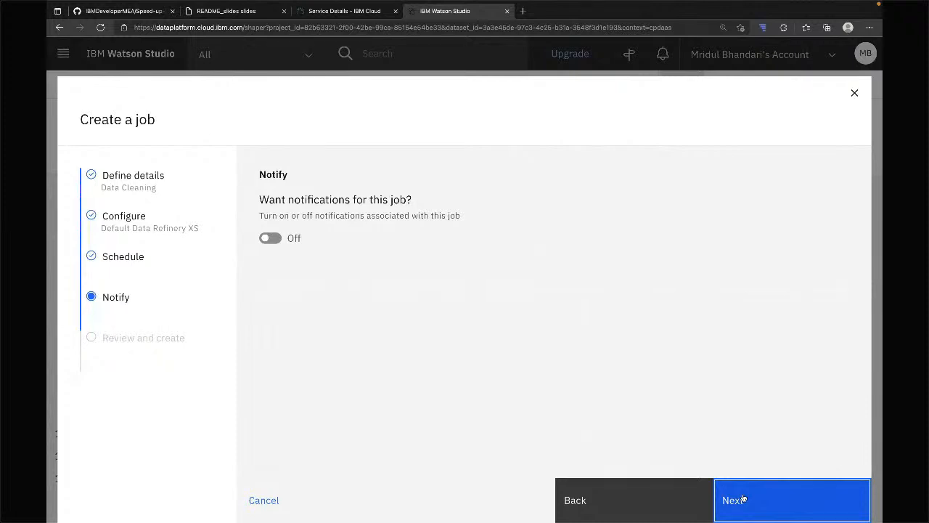
pyautogui.click(744, 500)
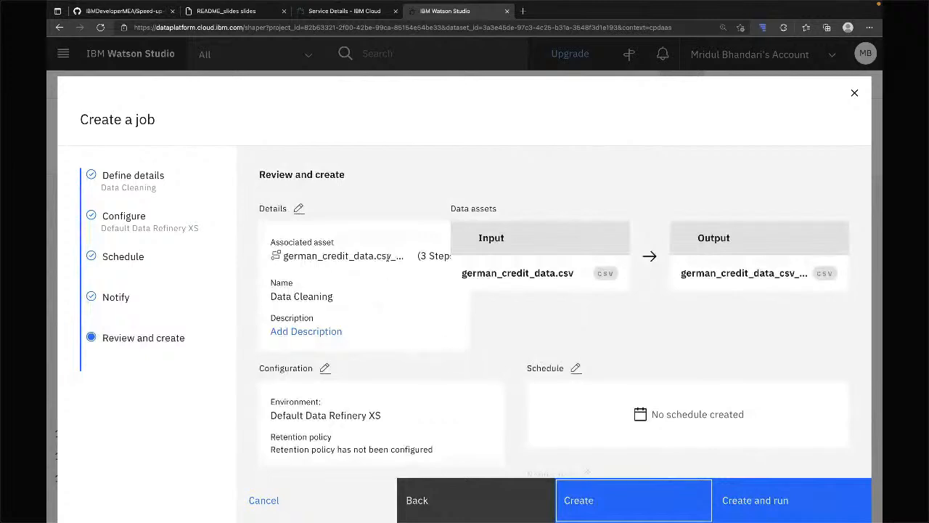
pyautogui.scroll(-3, 389, 252)
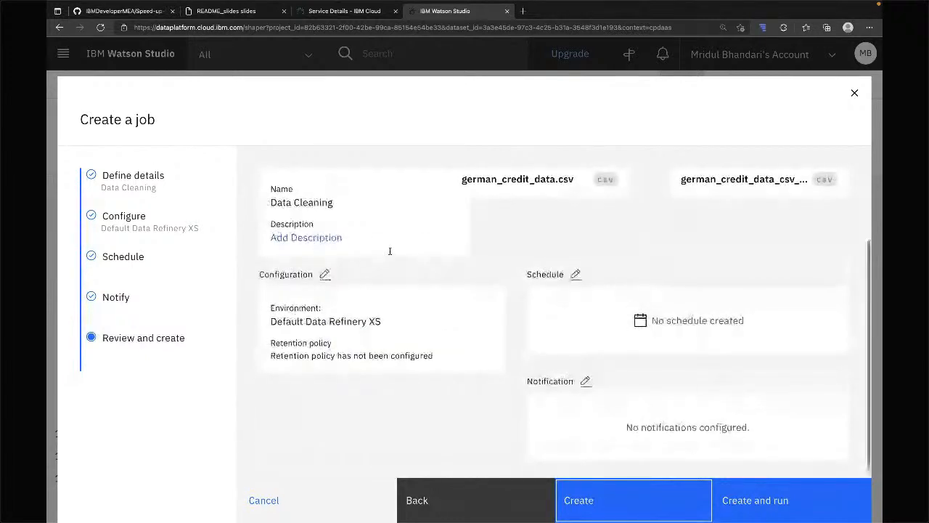
pyautogui.scroll(3, 390, 252)
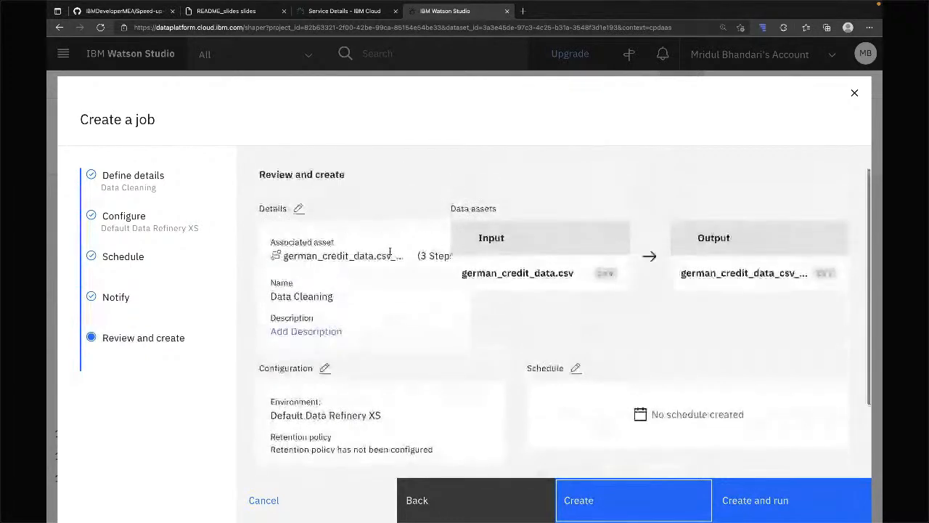
# Create and run the Data Cleaning job, and check the data flow's steps
pyautogui.scroll(-3, 683, 420)
pyautogui.click(770, 498)
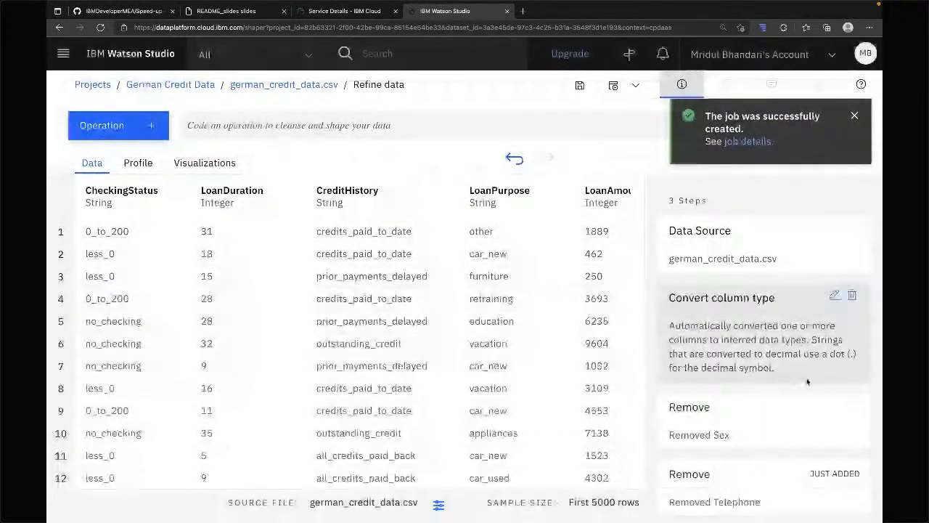
pyautogui.scroll(-1, 805, 383)
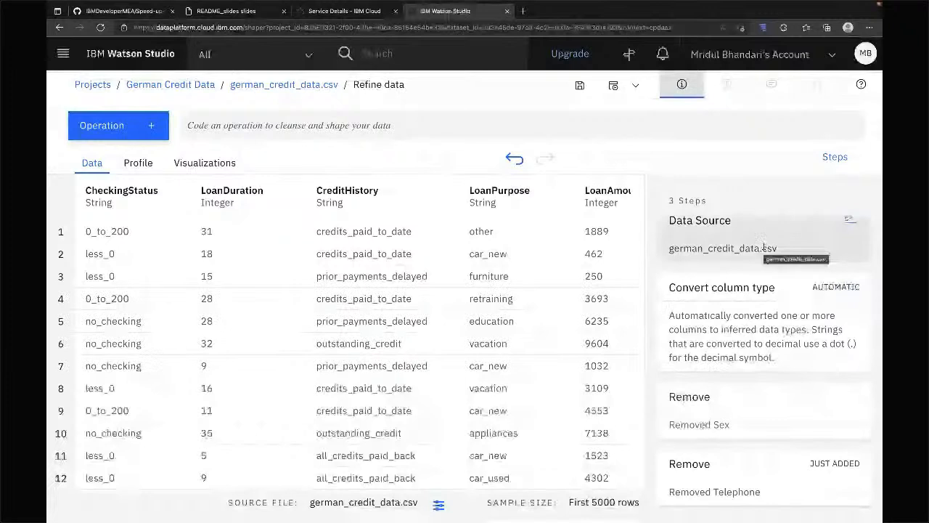
pyautogui.scroll(1, 755, 260)
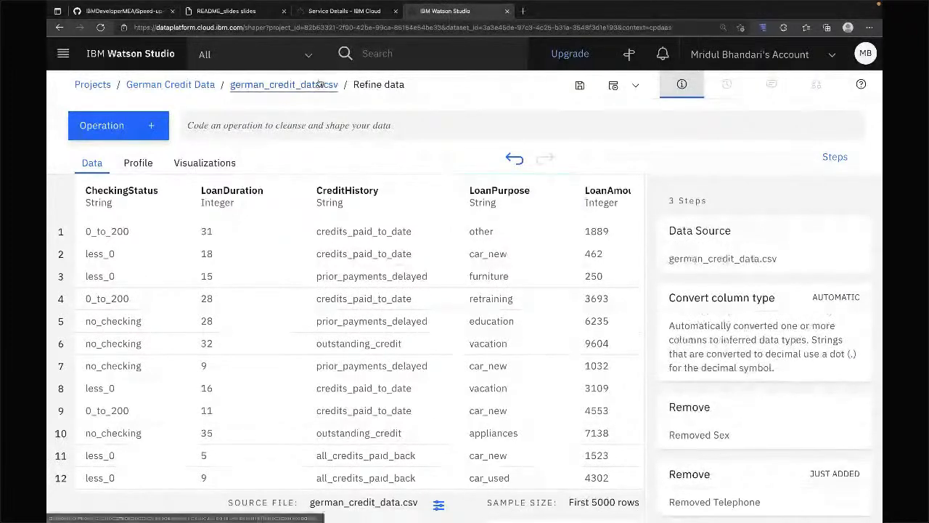
# Return to the German Credit Data project and review the available actions and output details of german_credit_data.csv_flow
pyautogui.click(198, 88)
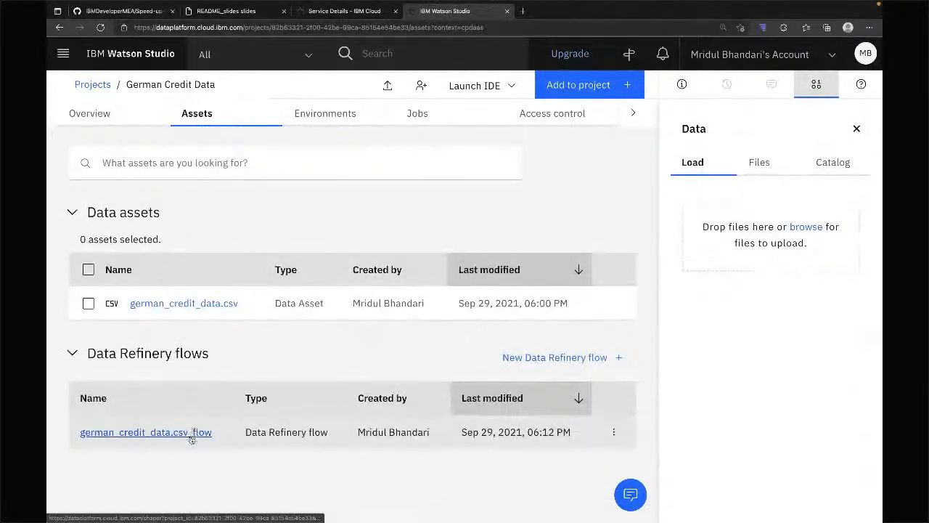
pyautogui.click(613, 432)
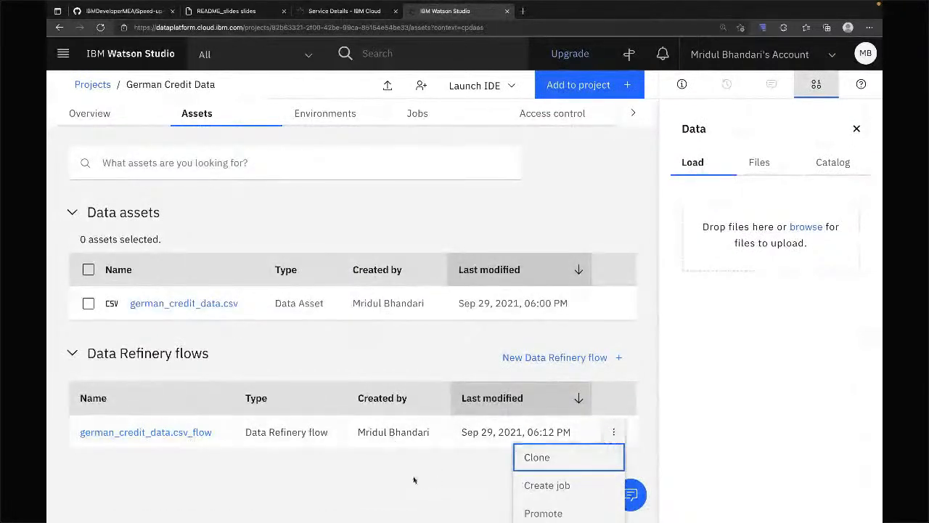
pyautogui.scroll(-1, 413, 479)
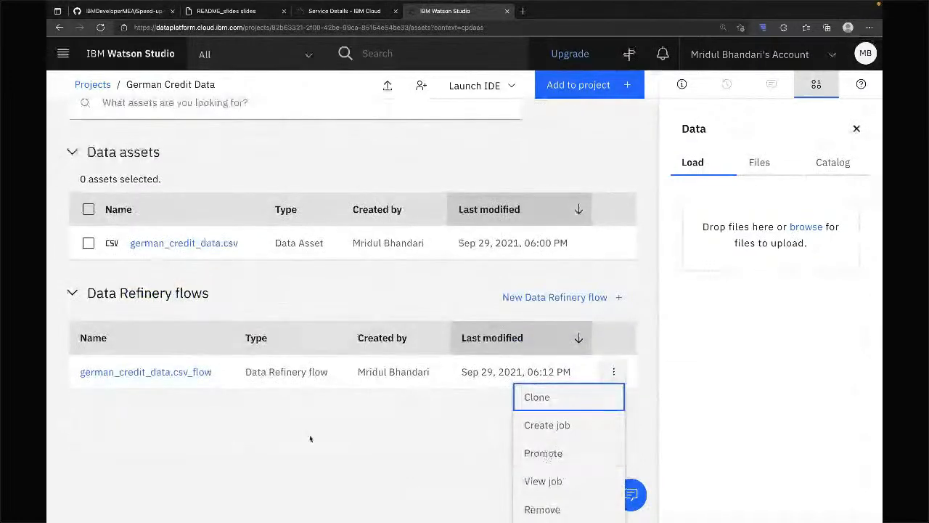
pyautogui.scroll(1, 225, 472)
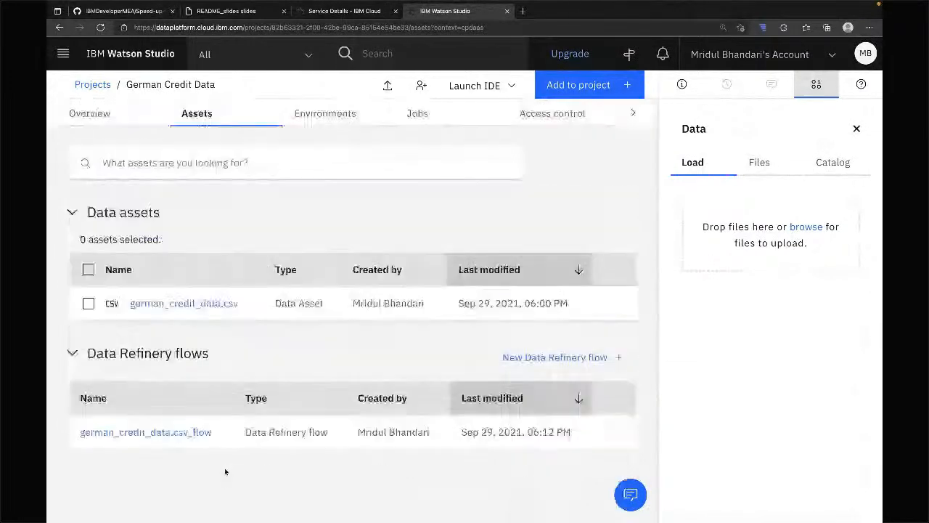
pyautogui.click(184, 433)
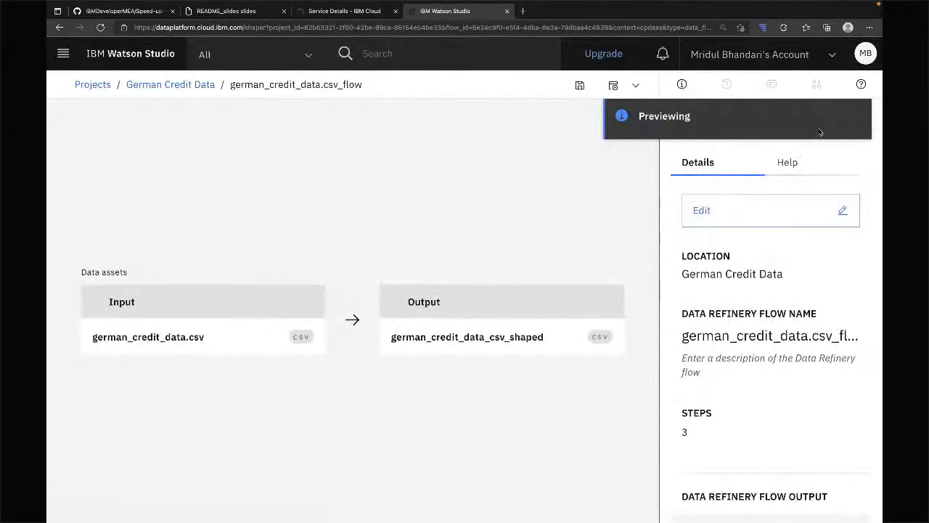
pyautogui.scroll(-2, 743, 440)
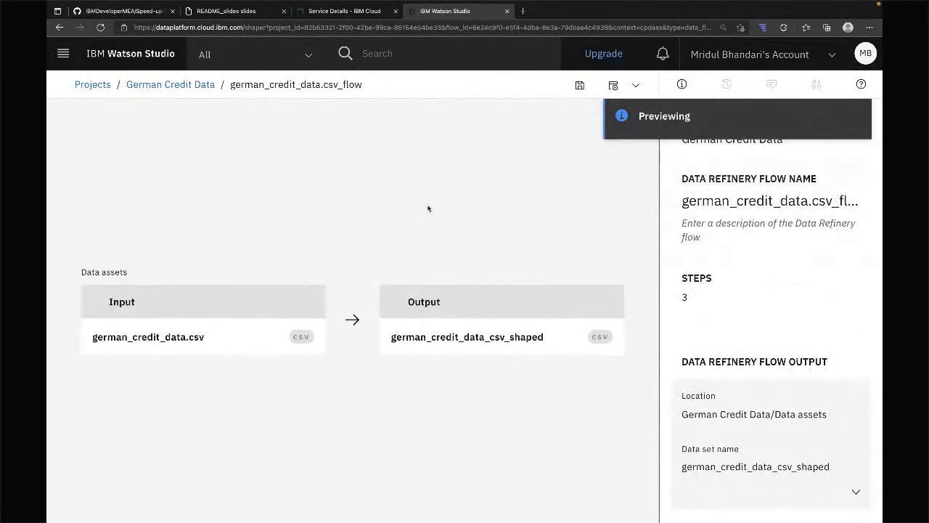
# Open the german_credit_data.csv data asset from the project and start refining it, closing the information panes
pyautogui.click(158, 88)
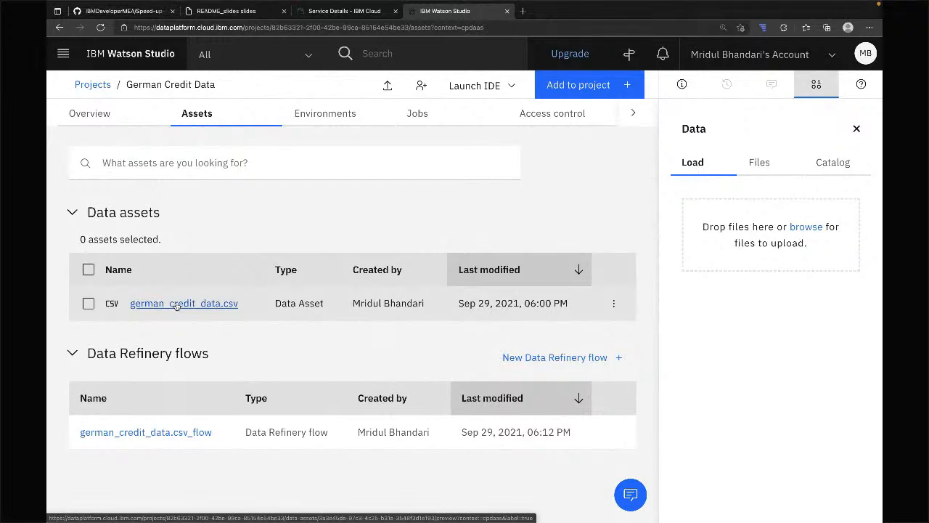
pyautogui.click(176, 303)
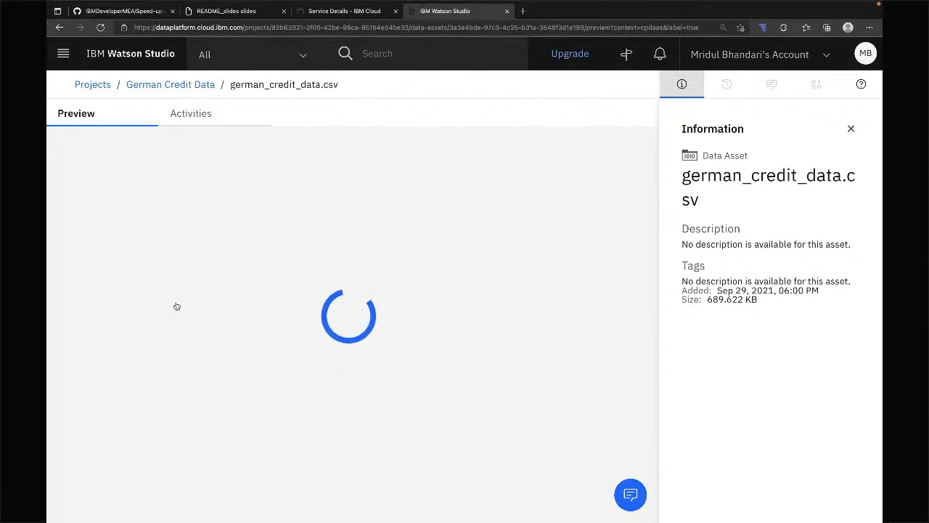
pyautogui.click(850, 129)
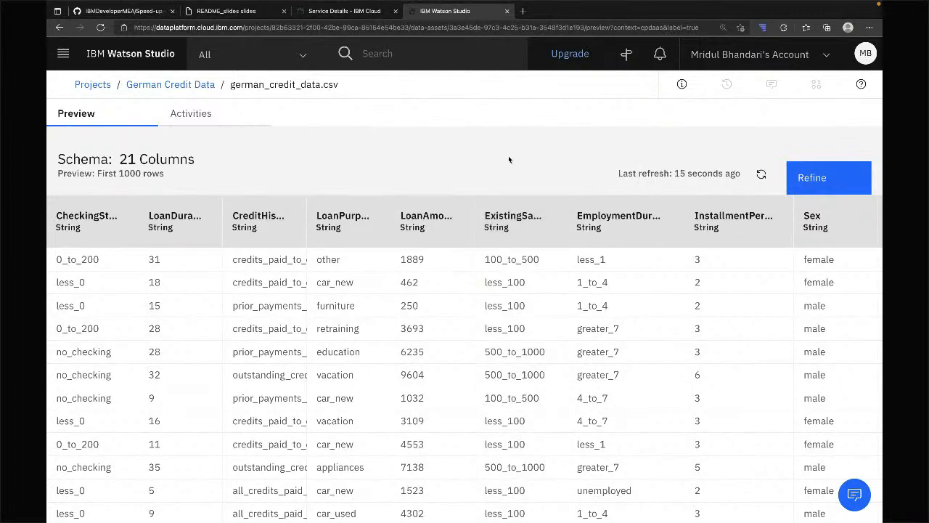
pyautogui.click(814, 177)
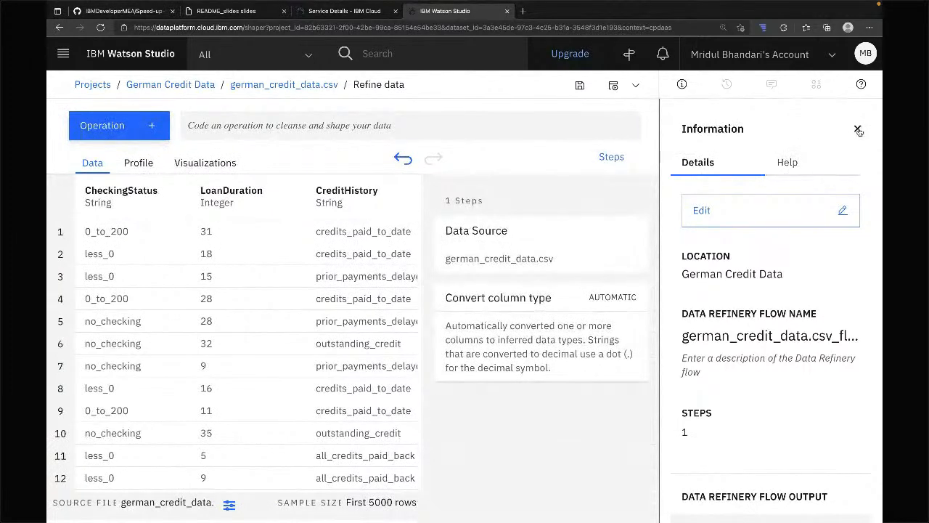
pyautogui.click(857, 130)
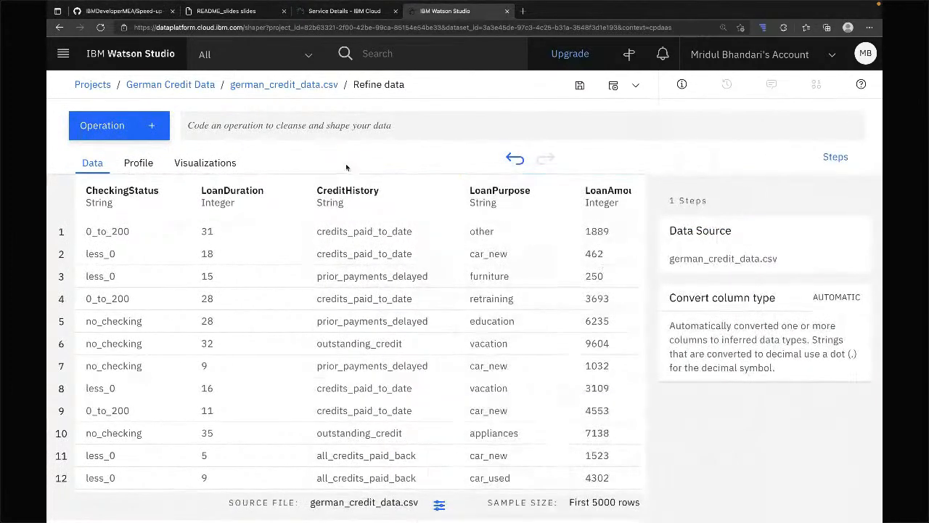
# Examine the profile's frequency charts and statistics for the CheckingStatus, LoanDuration and CreditHistory columns
pyautogui.click(137, 165)
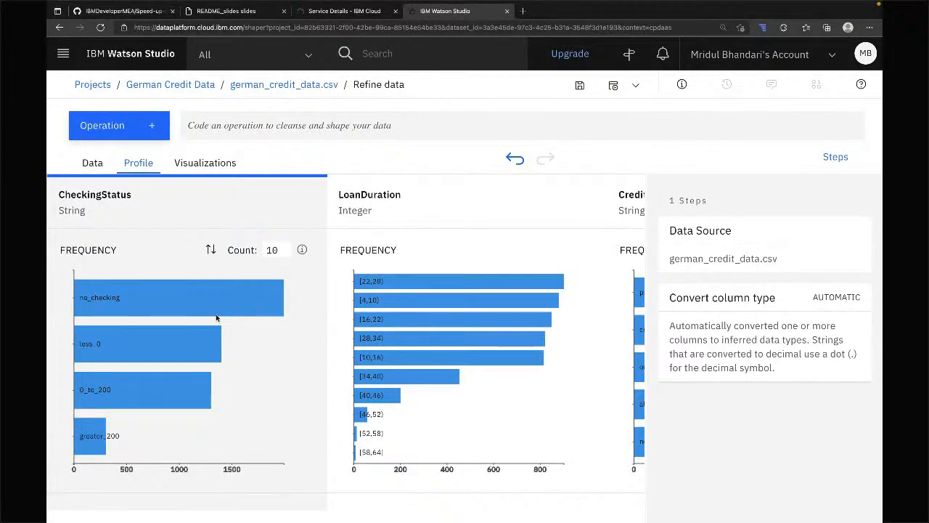
pyautogui.moveTo(216, 317)
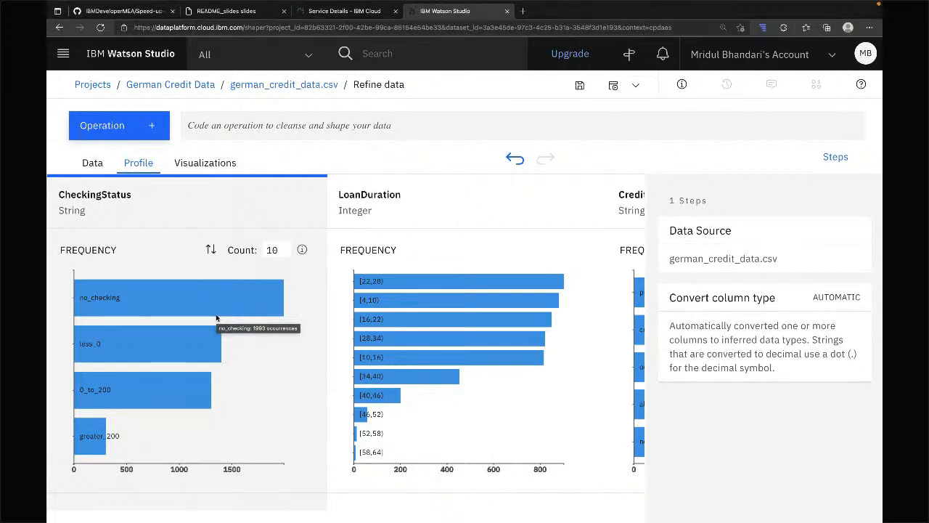
pyautogui.hscroll(1, 216, 318)
pyautogui.scroll(-2, 215, 318)
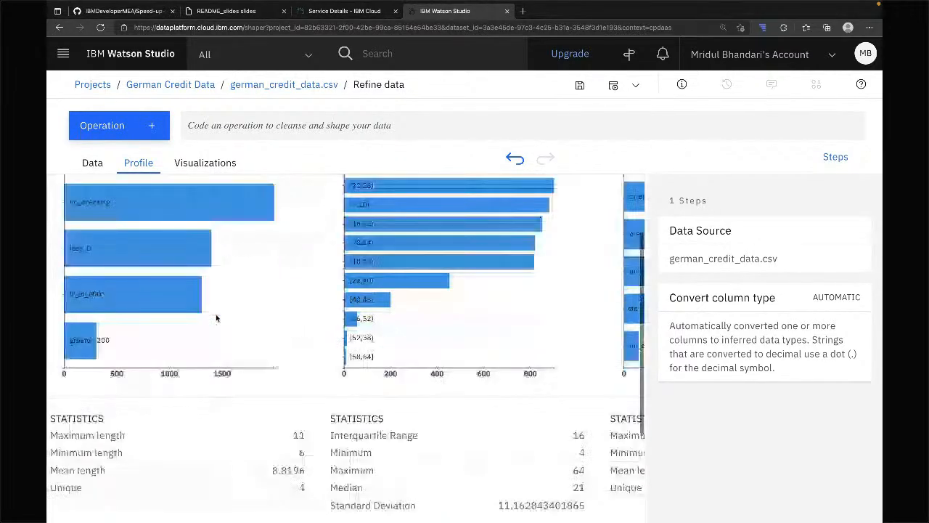
pyautogui.scroll(-1, 216, 318)
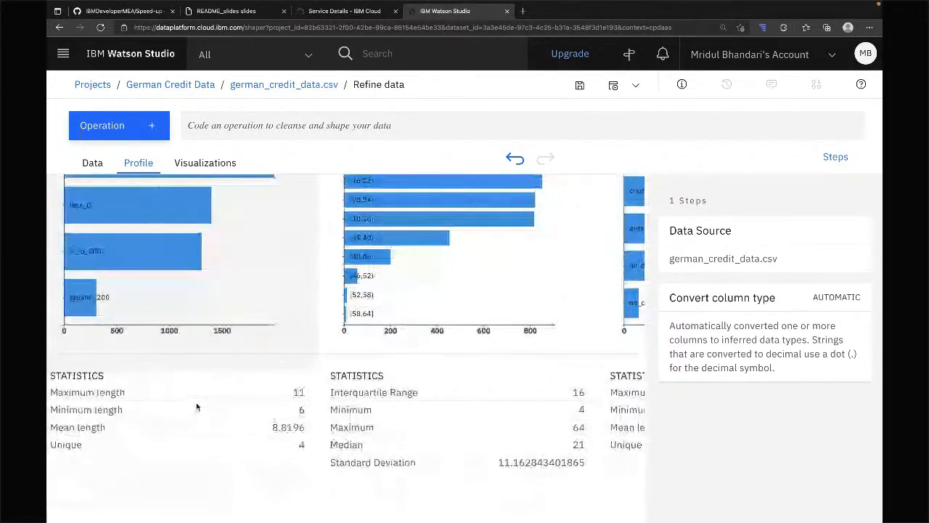
pyautogui.scroll(3, 196, 407)
pyautogui.scroll(-3, 197, 407)
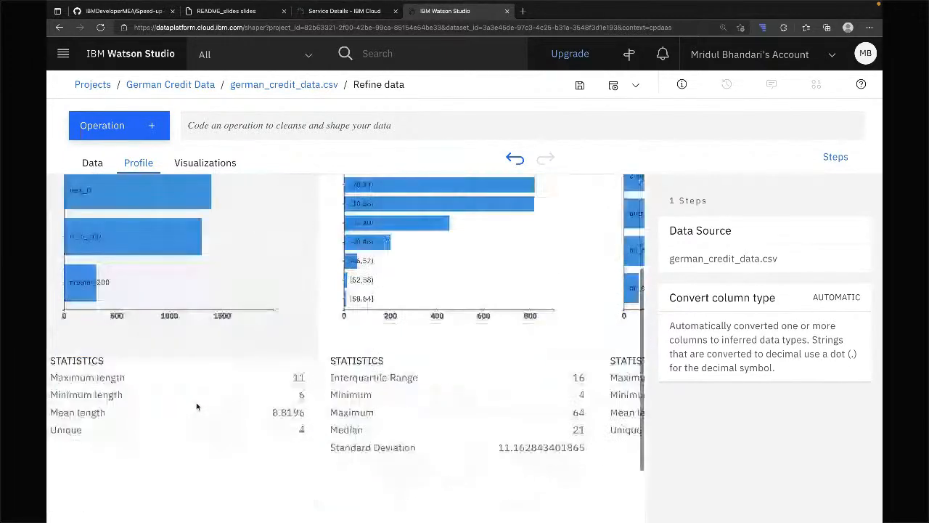
pyautogui.hscroll(2, 197, 407)
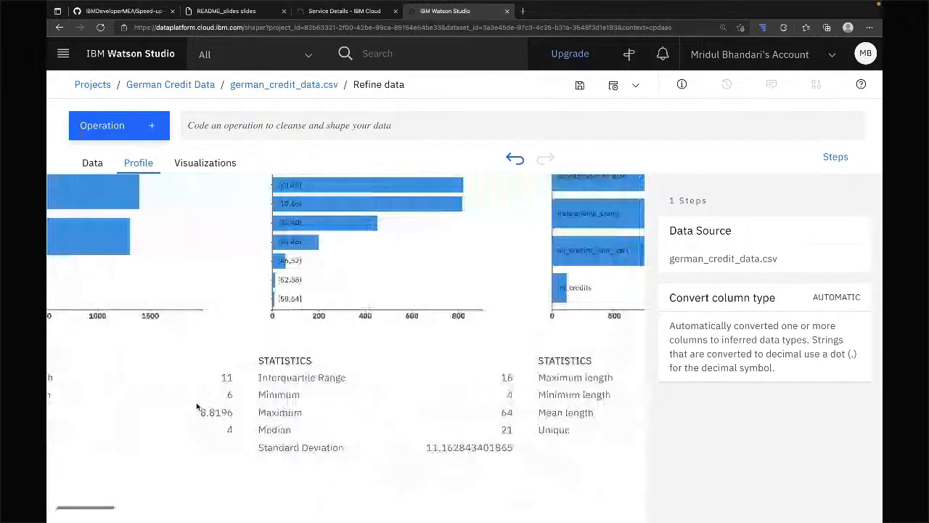
pyautogui.scroll(2, 197, 406)
pyautogui.hscroll(1, 197, 406)
pyautogui.scroll(-2, 197, 406)
pyautogui.hscroll(5, 196, 406)
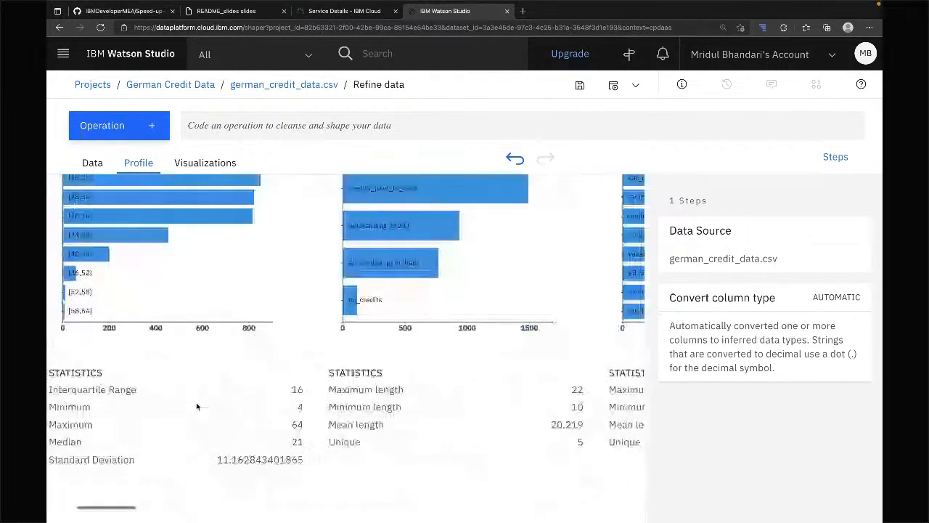
pyautogui.hscroll(2, 197, 406)
pyautogui.scroll(1, 196, 406)
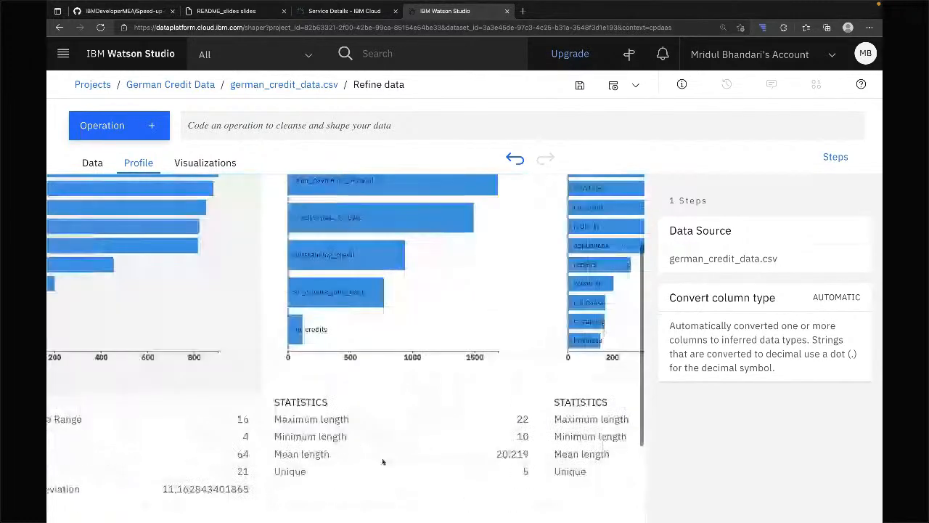
pyautogui.scroll(2, 381, 327)
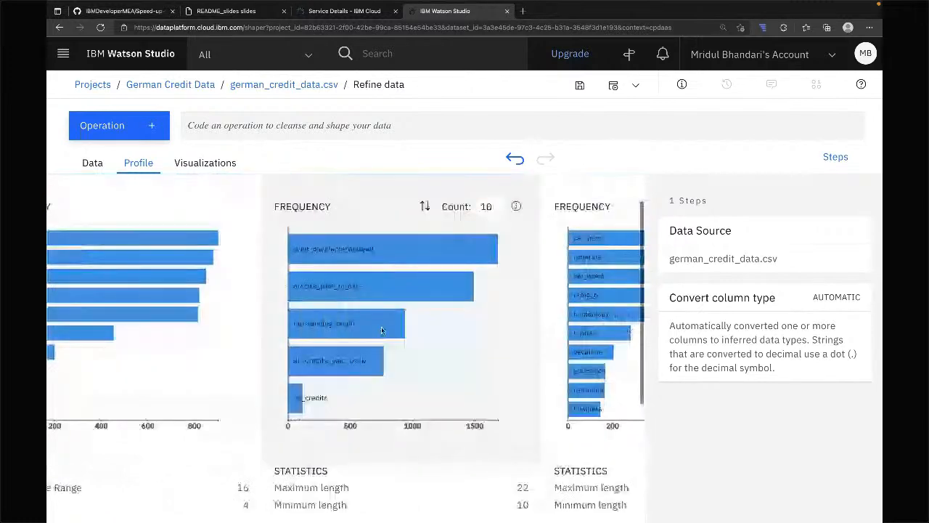
# Review the profile's frequency distributions for the LoanPurpose, LoanAmount and ExistingSavings columns
pyautogui.hscroll(6, 382, 331)
pyautogui.hscroll(4, 382, 331)
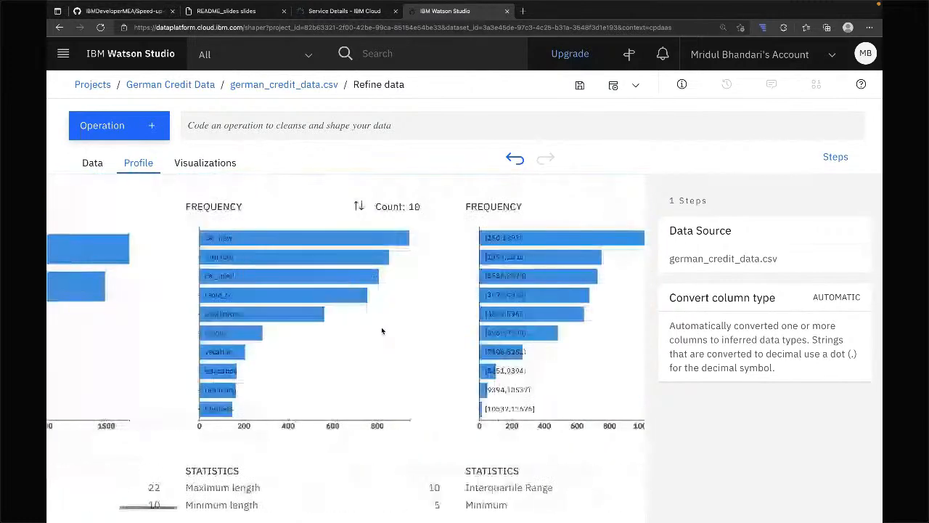
pyautogui.hscroll(2, 382, 331)
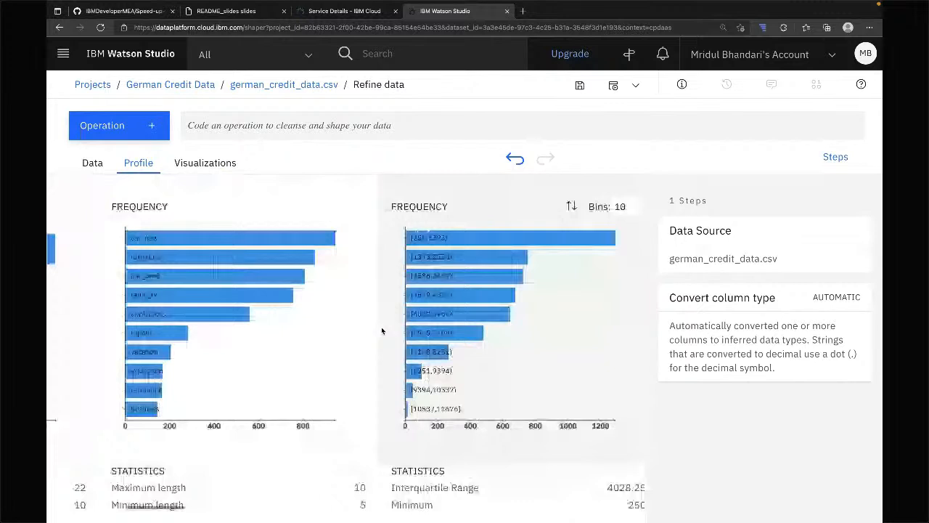
pyautogui.hscroll(3, 382, 331)
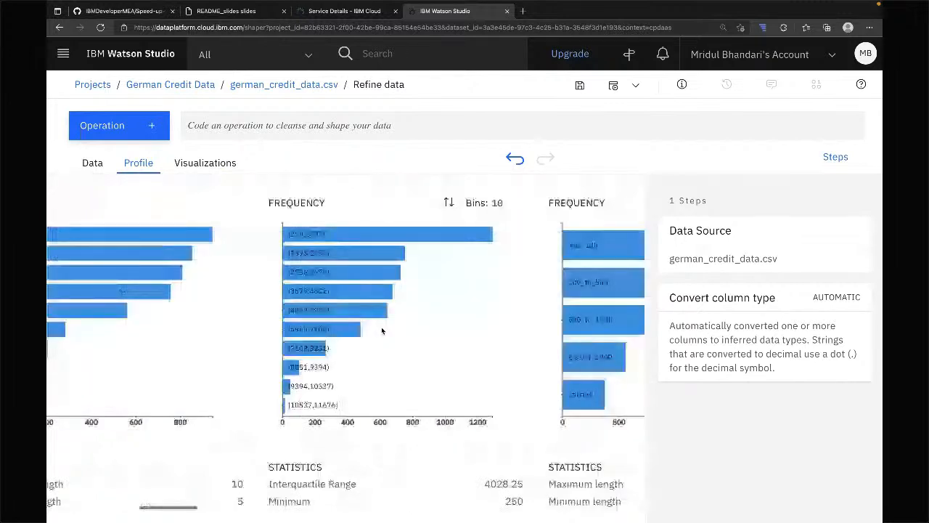
pyautogui.scroll(-2, 382, 332)
pyautogui.hscroll(2, 382, 331)
pyautogui.scroll(3, 382, 331)
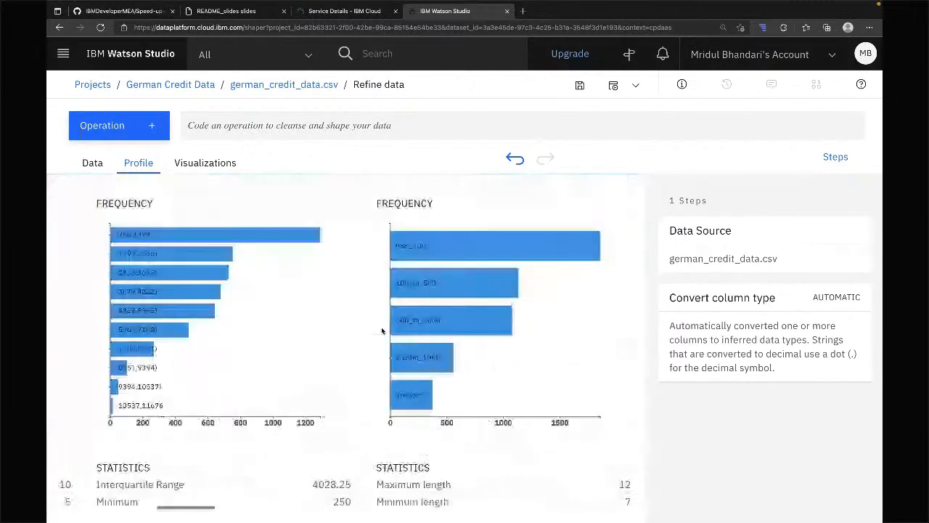
pyautogui.hscroll(4, 381, 330)
pyautogui.scroll(1, 381, 330)
pyautogui.hscroll(3, 381, 330)
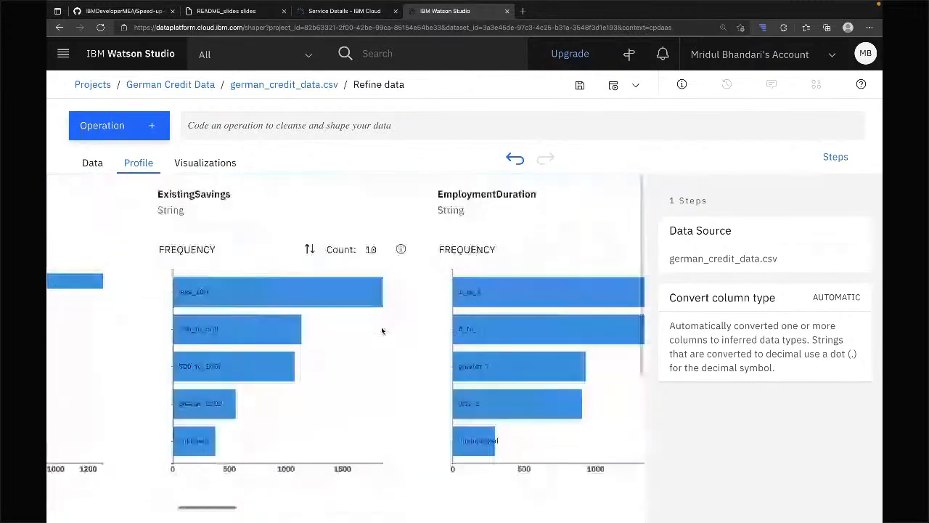
# Examine the profile charts of the remaining columns, from EmploymentDuration through ForeignWorker and Risk
pyautogui.hscroll(6, 381, 330)
pyautogui.hscroll(8, 381, 331)
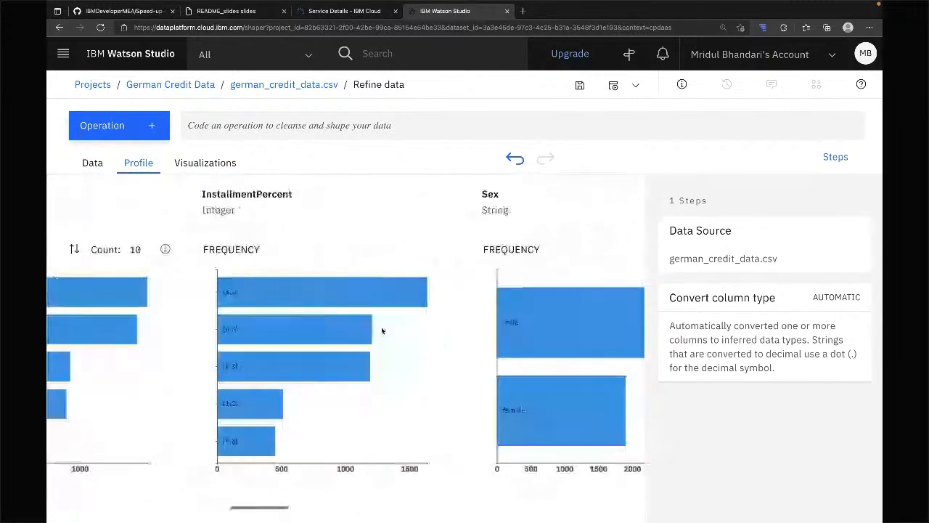
pyautogui.hscroll(7, 382, 331)
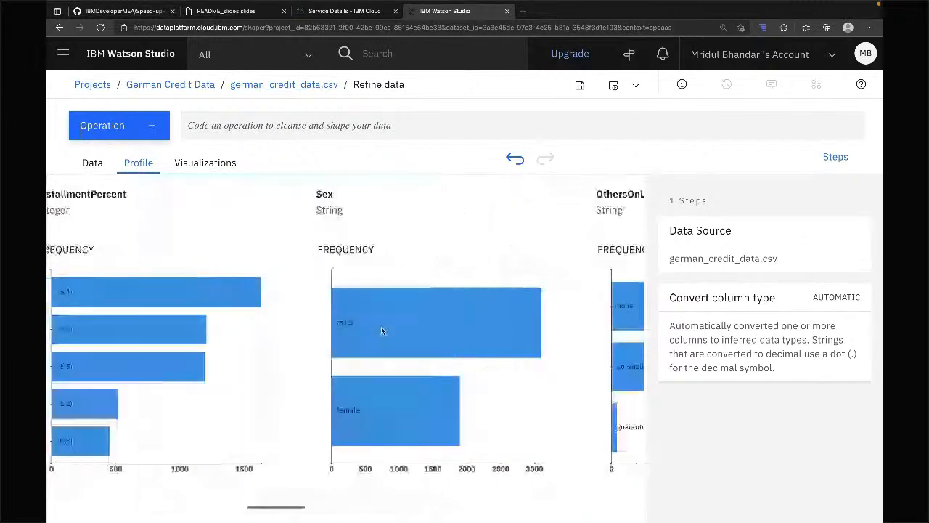
pyautogui.hscroll(20, 381, 331)
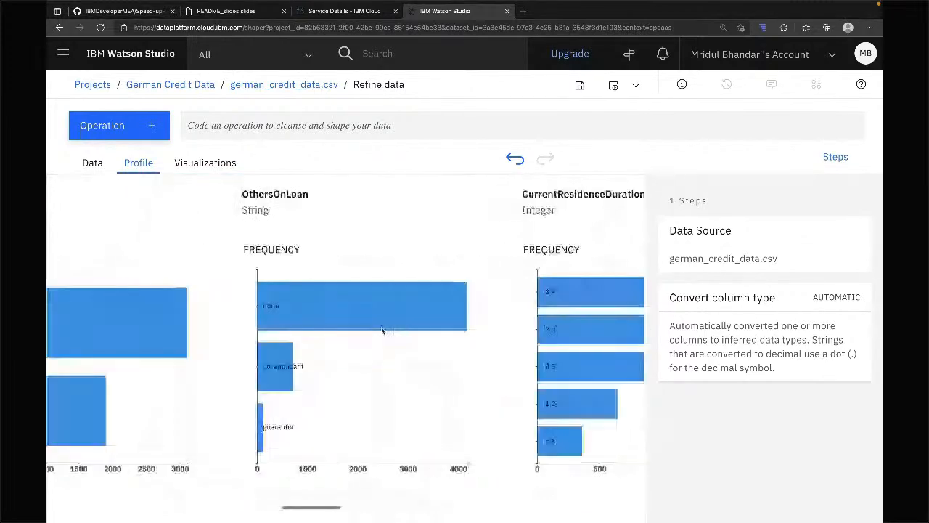
pyautogui.hscroll(20, 382, 331)
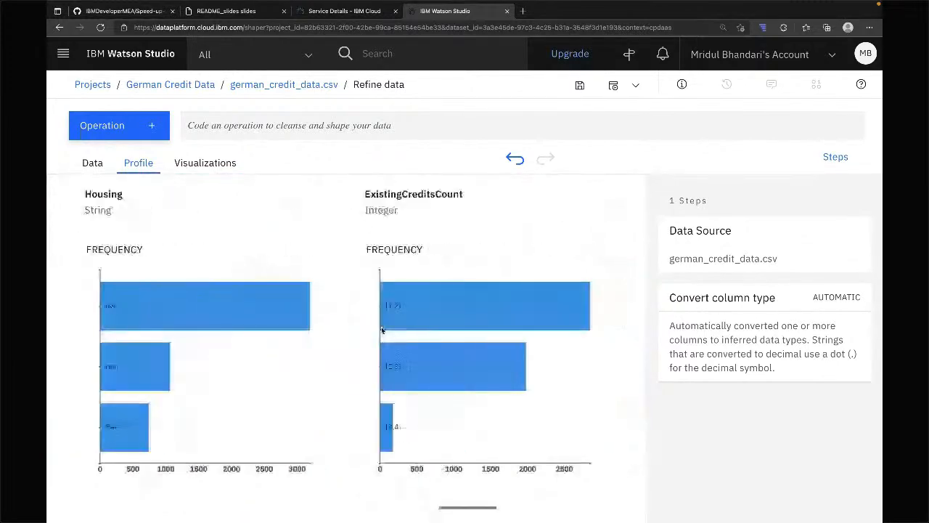
pyautogui.hscroll(5, 382, 331)
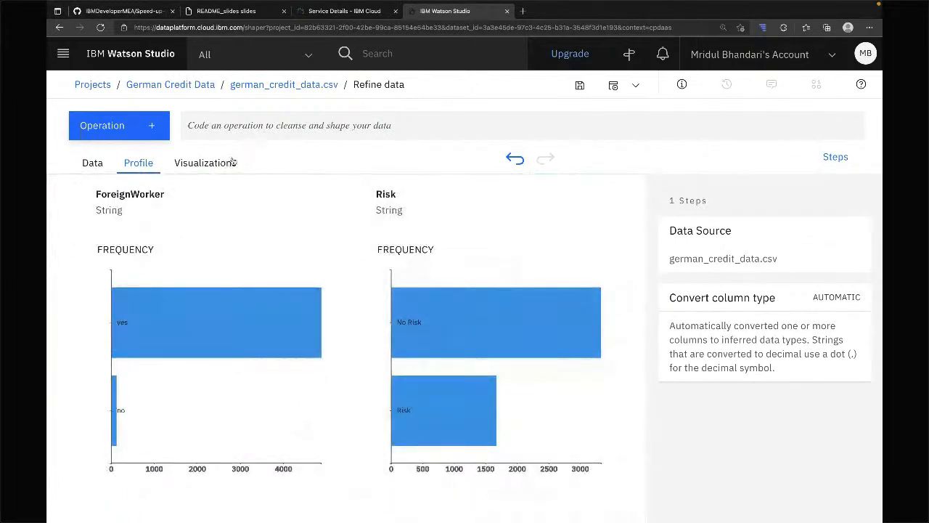
pyautogui.scroll(-5, 291, 356)
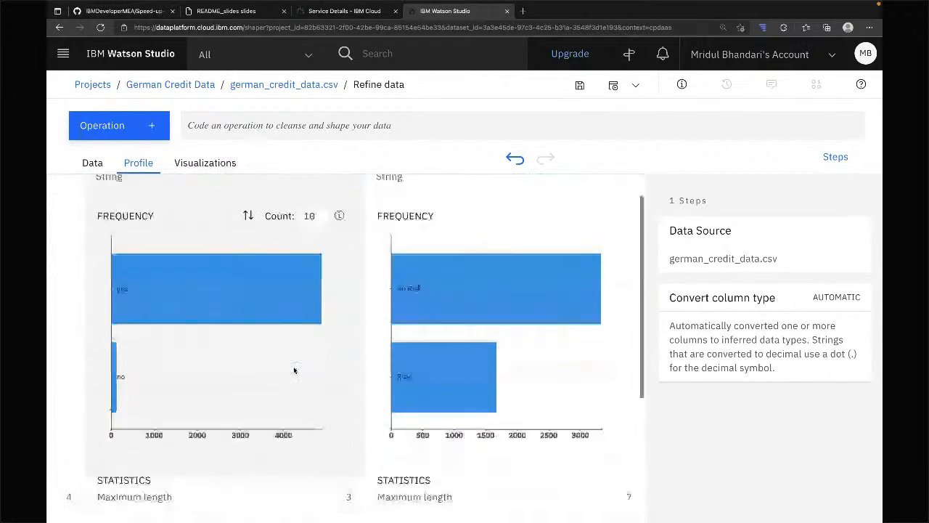
pyautogui.scroll(5, 294, 371)
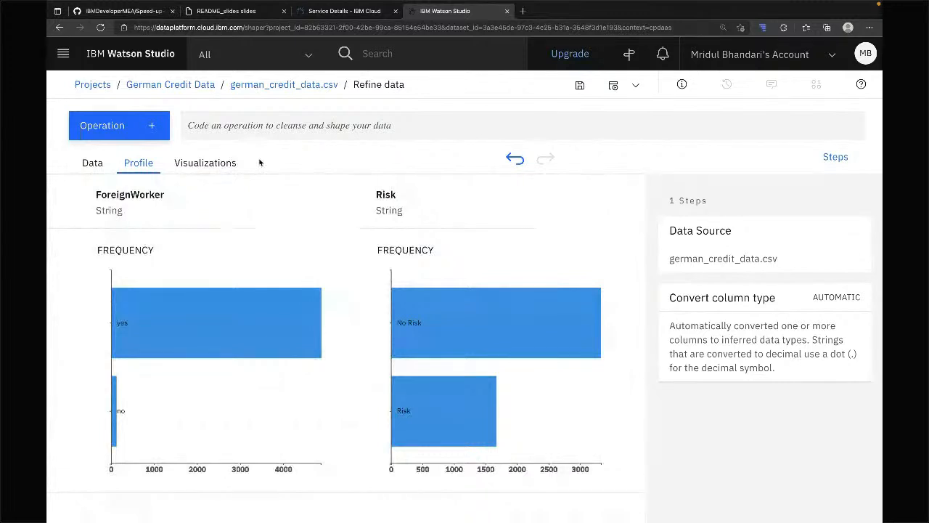
# Open the data's visualizations and choose LoanAmount as the first column to visualize
pyautogui.click(223, 167)
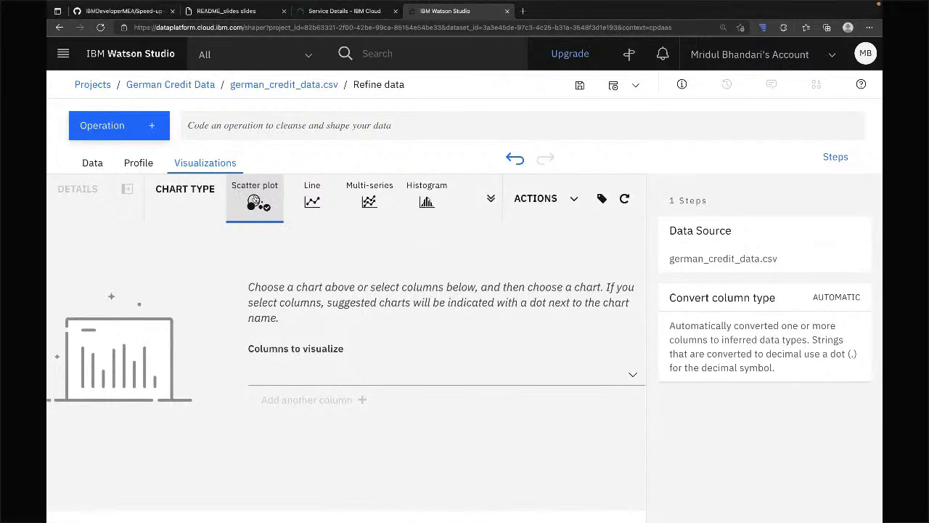
pyautogui.scroll(-2, 402, 434)
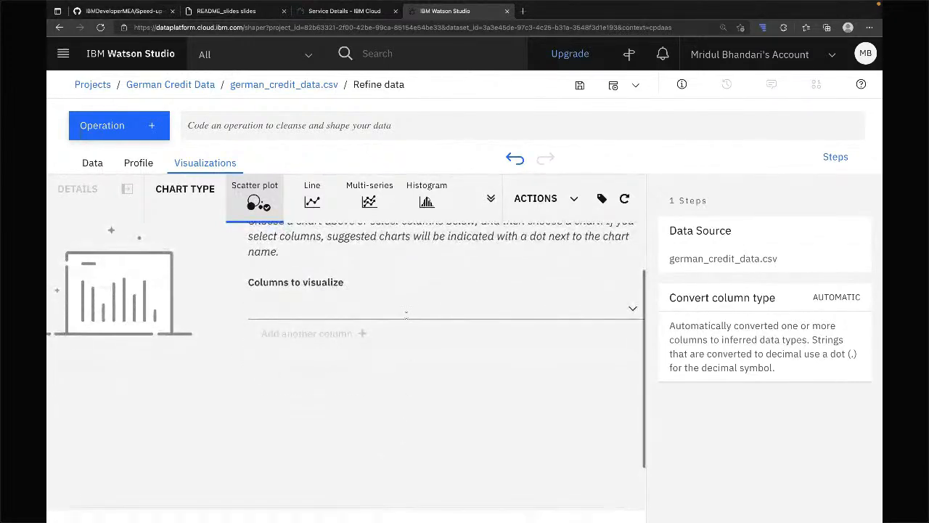
pyautogui.click(404, 307)
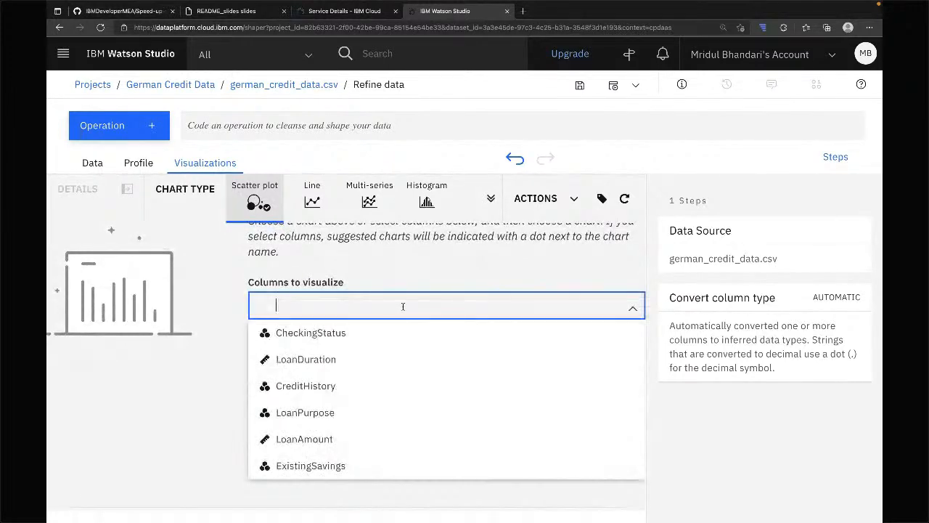
pyautogui.scroll(-5, 390, 402)
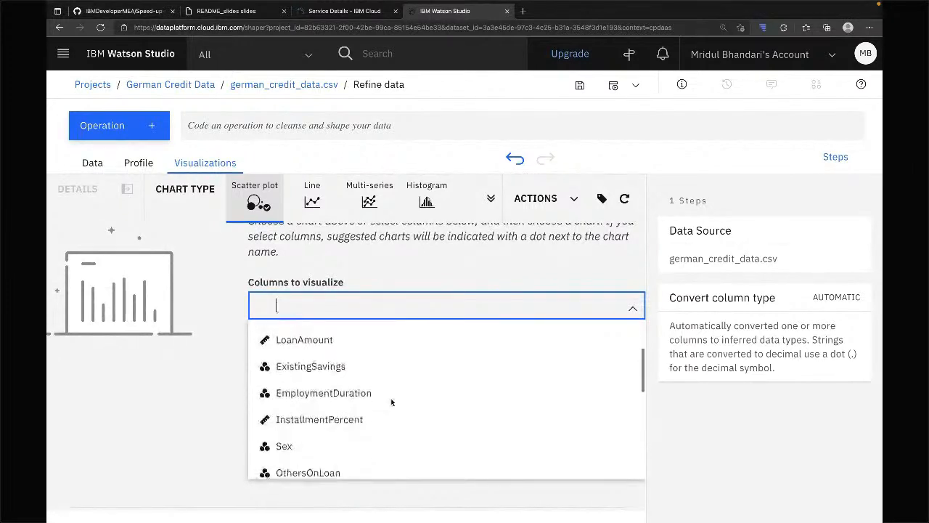
pyautogui.scroll(3, 390, 401)
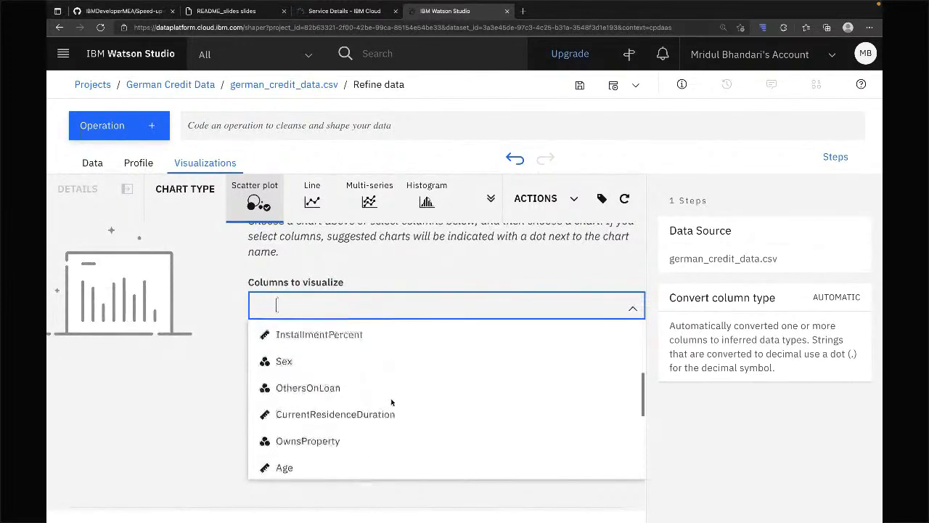
pyautogui.write('Loan')
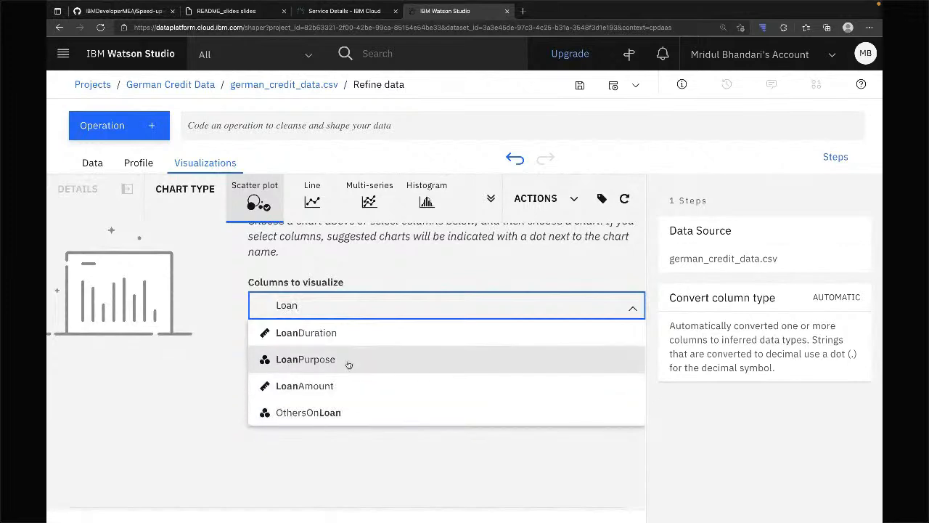
pyautogui.click(336, 386)
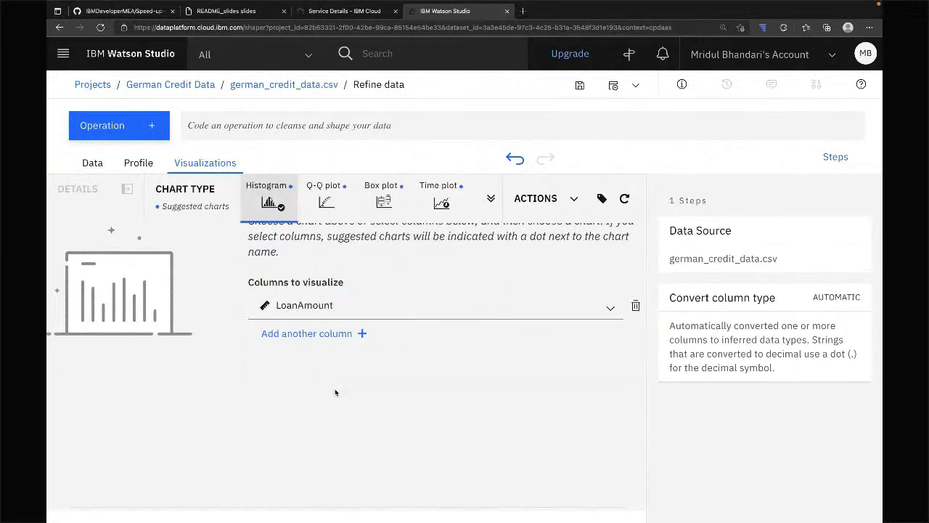
# Add LoanDuration as the second column and visualize the two columns as a scatter plot
pyautogui.click(349, 343)
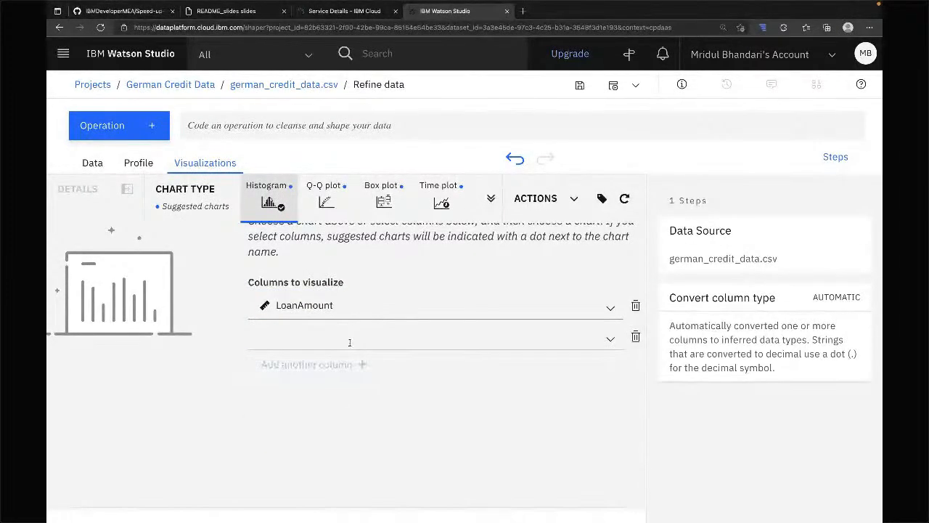
pyautogui.click(350, 337)
pyautogui.write('Loan')
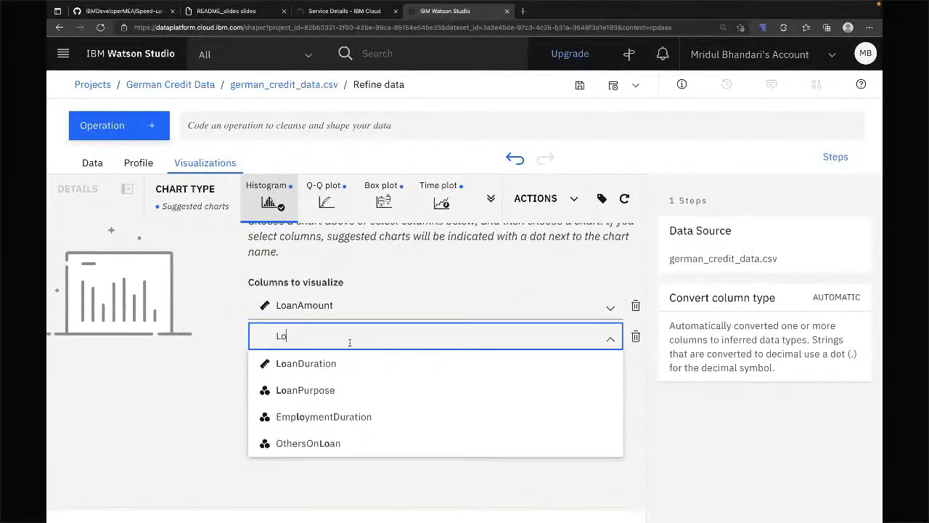
pyautogui.click(345, 362)
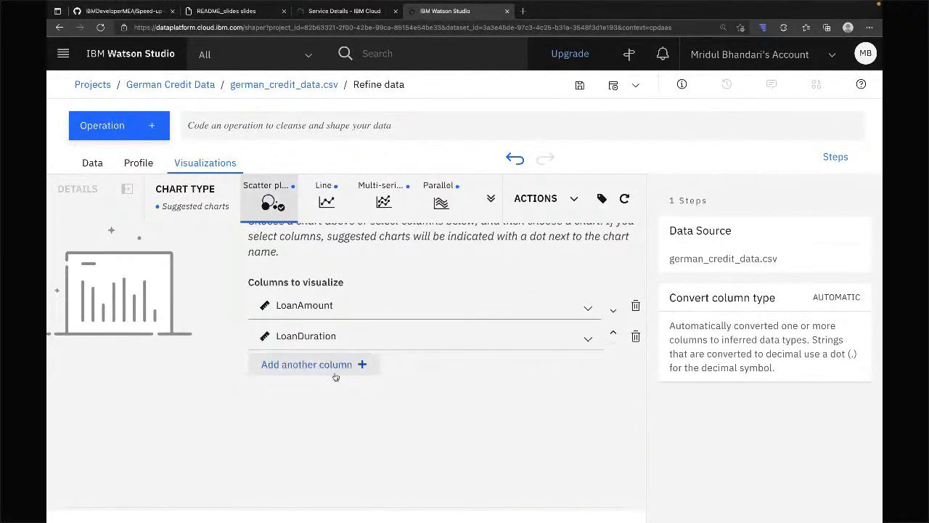
pyautogui.scroll(2, 360, 305)
pyautogui.scroll(-4, 363, 302)
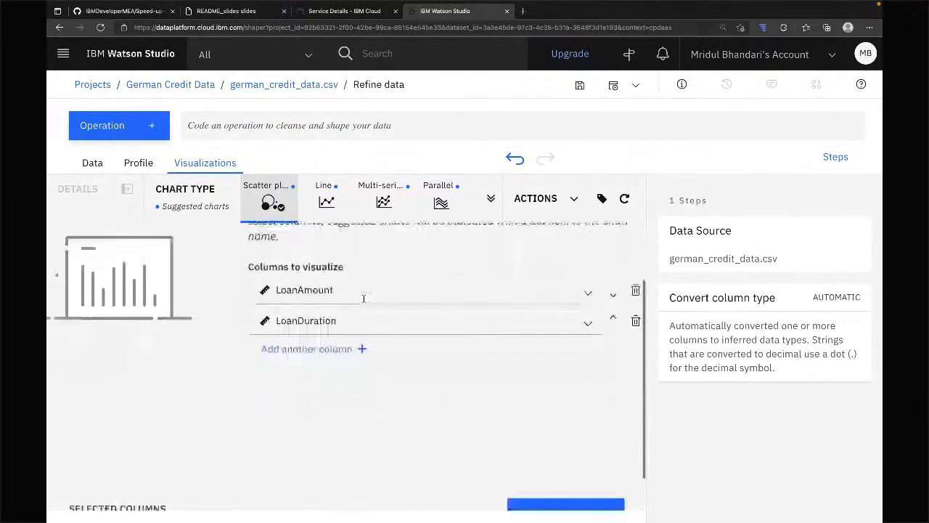
pyautogui.scroll(4, 363, 305)
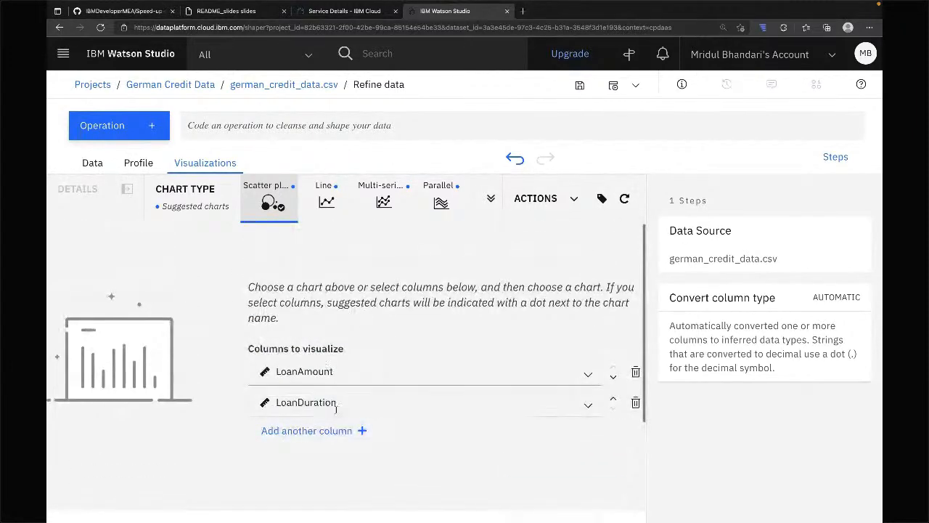
pyautogui.scroll(-4, 426, 289)
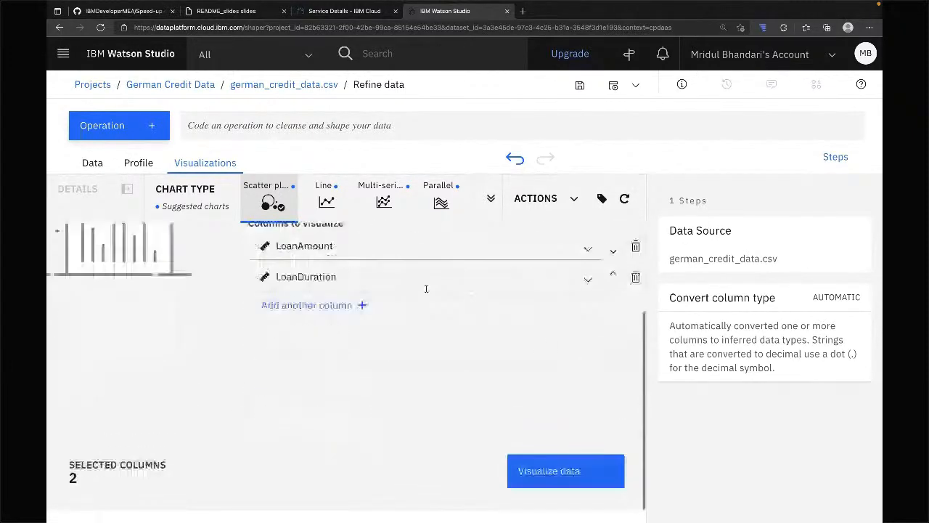
pyautogui.click(551, 473)
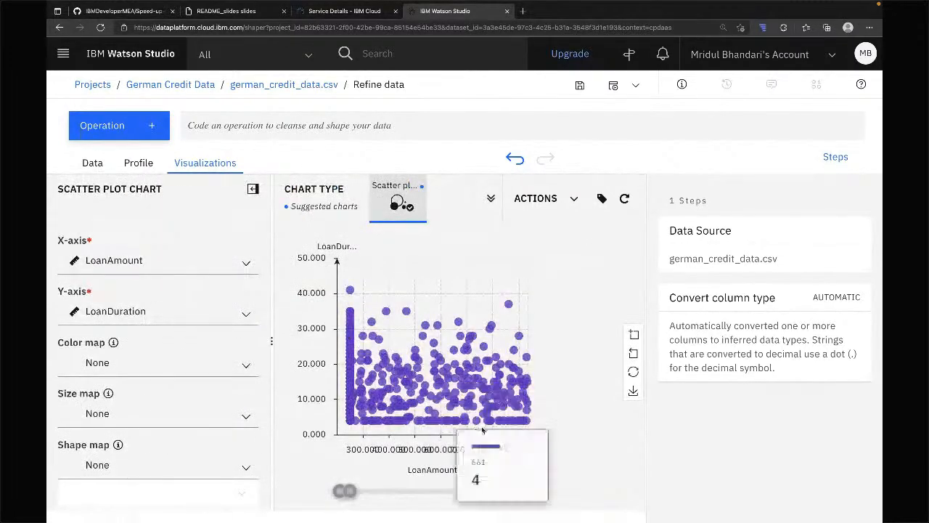
# Color the scatter plot's points by the Risk column
pyautogui.click(190, 361)
pyautogui.scroll(-2, 150, 448)
pyautogui.scroll(-10, 150, 452)
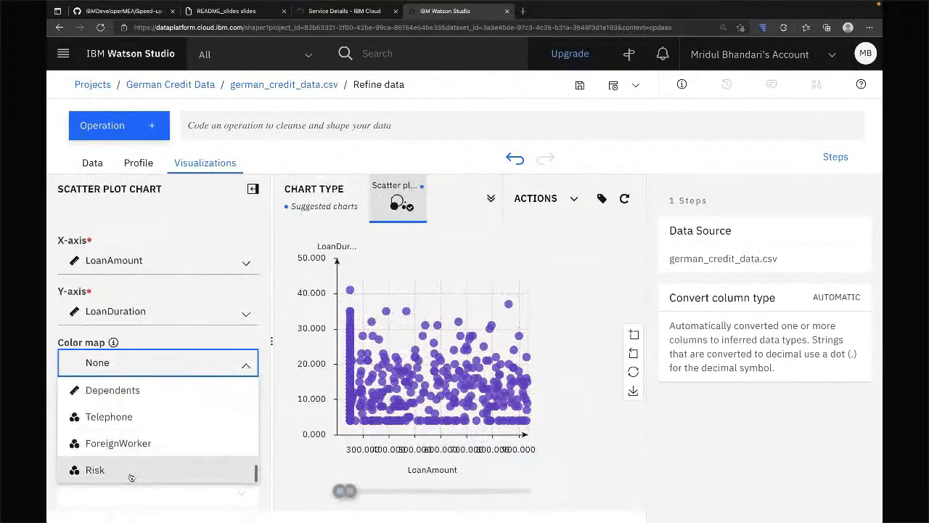
pyautogui.click(132, 472)
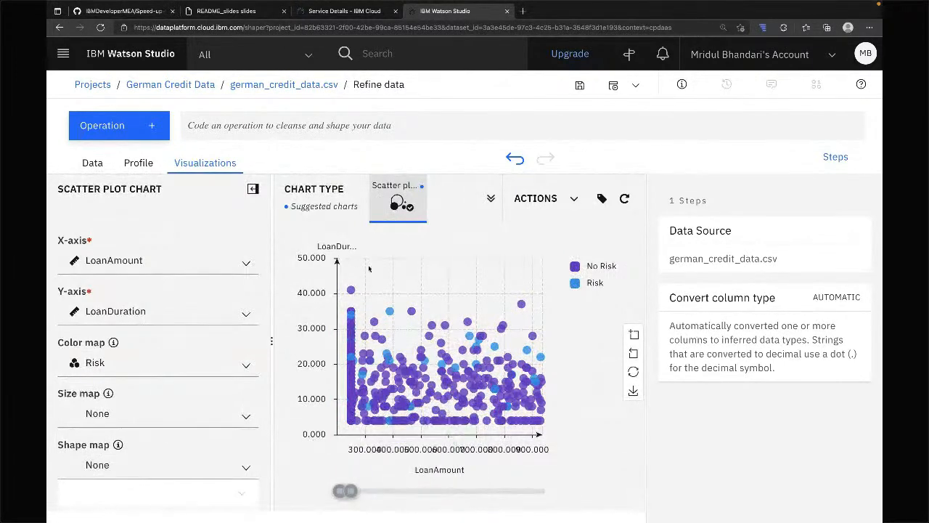
# Show all available chart types, switch the visualization to a bar chart and look through its settings
pyautogui.click(491, 197)
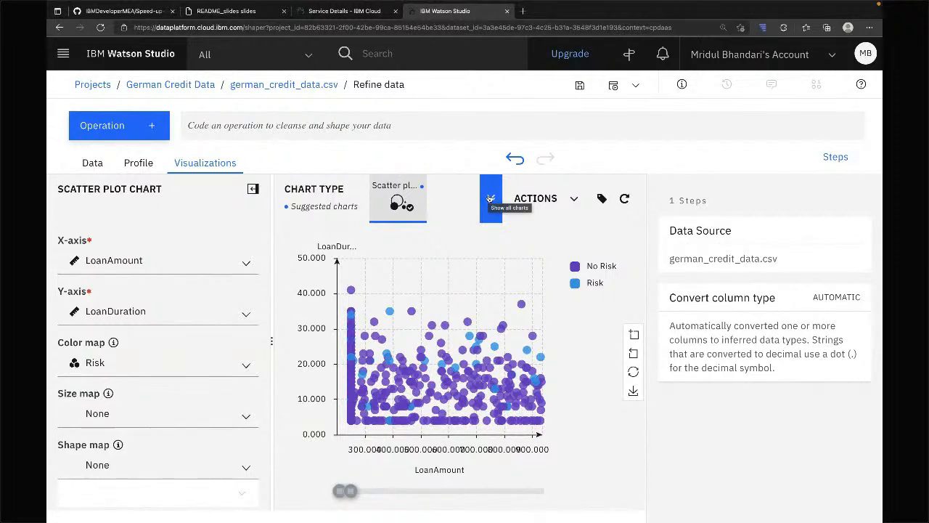
pyautogui.click(491, 198)
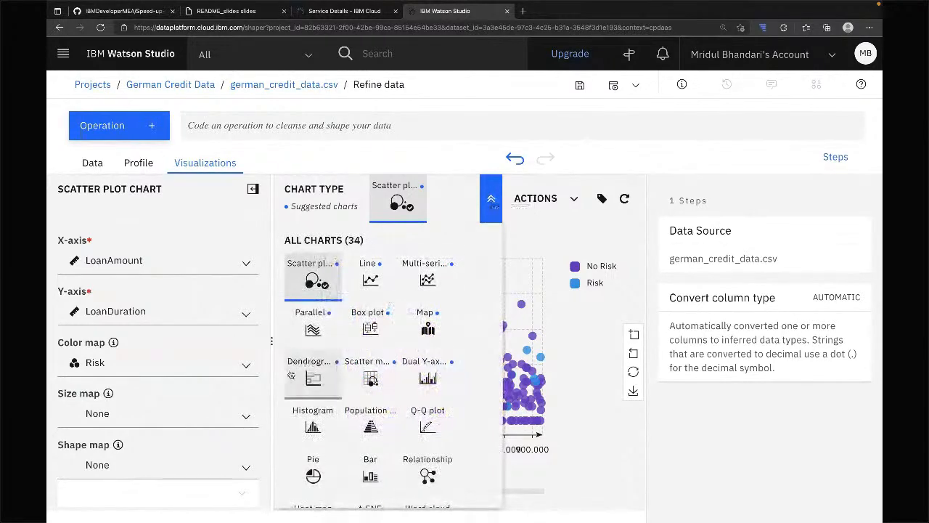
pyautogui.scroll(-3, 313, 386)
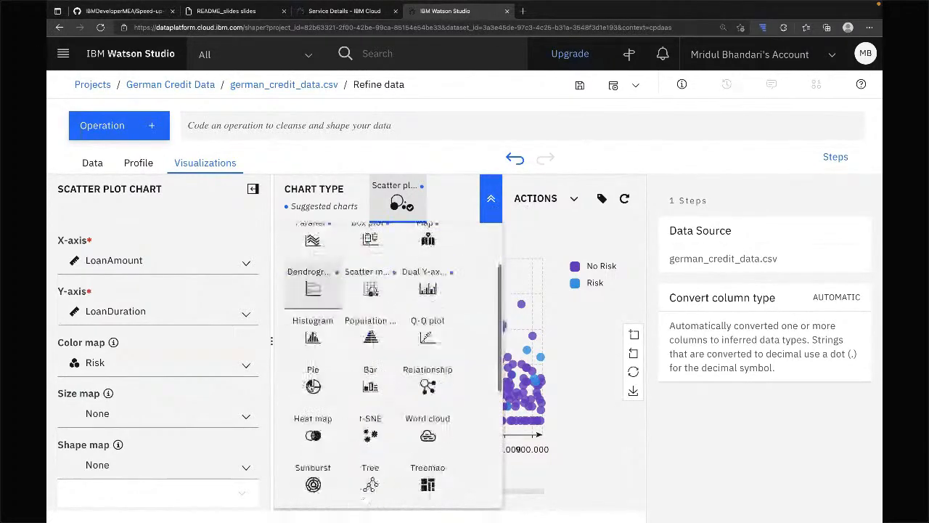
pyautogui.scroll(-2, 313, 386)
pyautogui.click(369, 336)
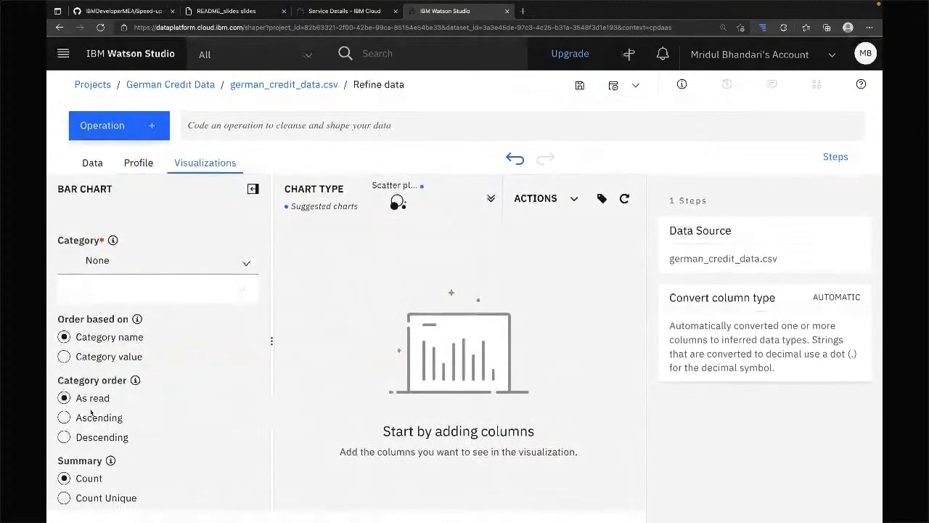
pyautogui.scroll(-12, 91, 413)
pyautogui.scroll(-2, 90, 412)
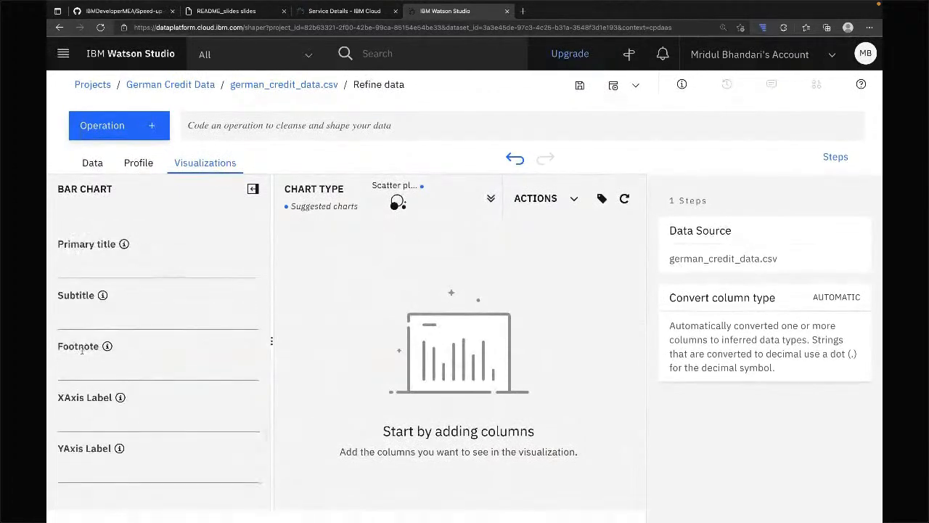
pyautogui.scroll(10, 81, 350)
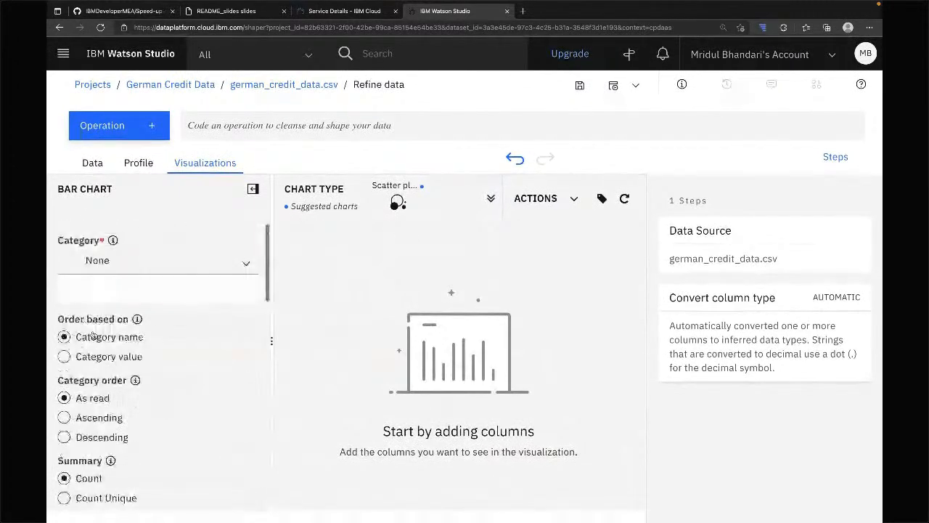
# Set the bar chart's category to the Risk column
pyautogui.click(191, 259)
pyautogui.scroll(-3, 174, 322)
pyautogui.scroll(-6, 173, 322)
pyautogui.scroll(2, 174, 322)
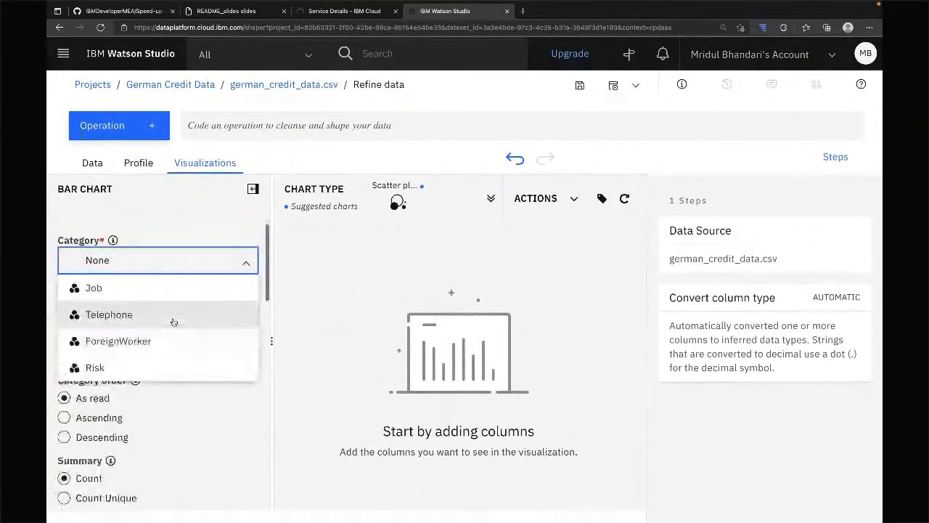
pyautogui.press('BackSpace')
pyautogui.press('BackSpace')
pyautogui.press('BackSpace')
pyautogui.press('BackSpace')
pyautogui.write('L')
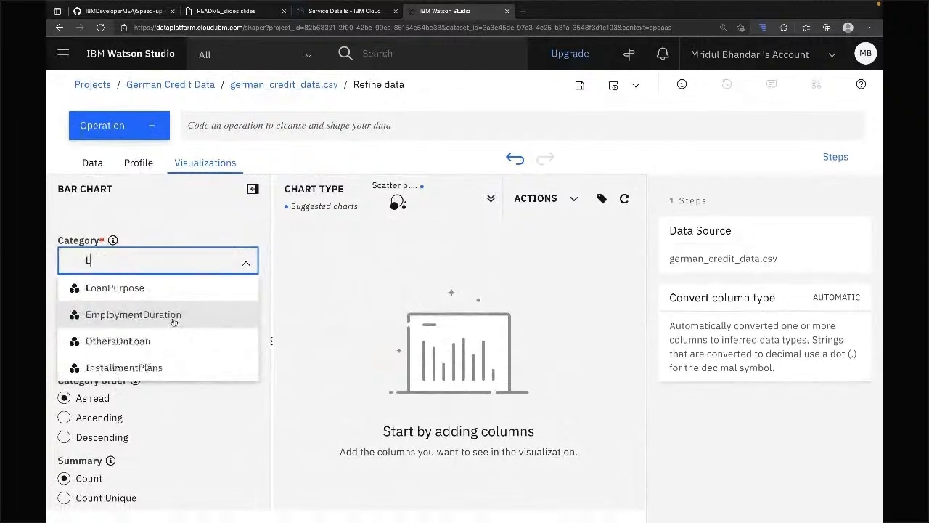
pyautogui.write('o')
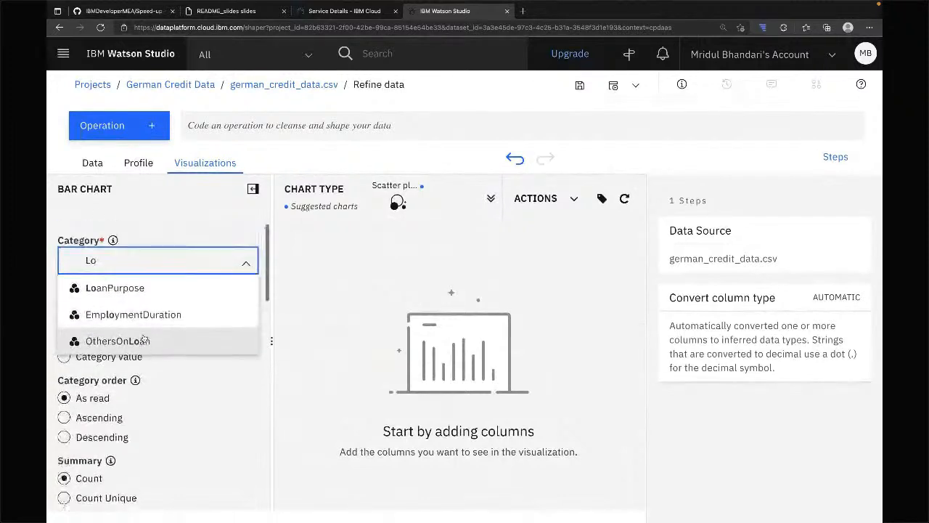
pyautogui.press('BackSpace')
pyautogui.press('BackSpace')
pyautogui.write('Risk')
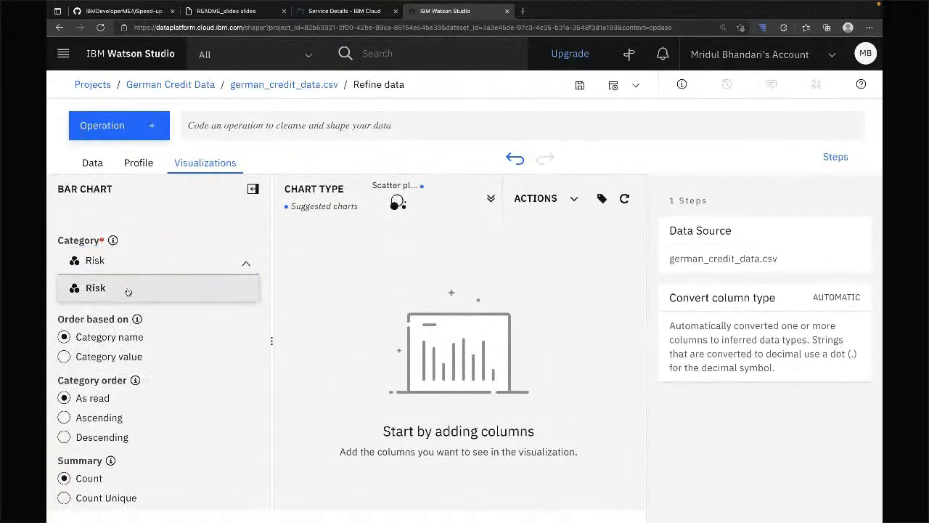
pyautogui.click(124, 289)
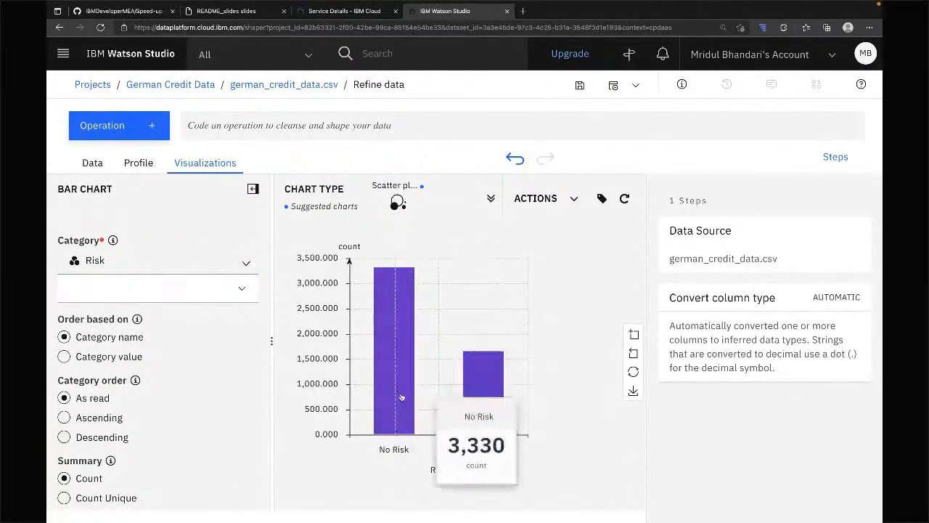
# Inspect the bars' counts and the chart's summary, split and bar type options, and collapse the chart details pane
pyautogui.moveTo(486, 399)
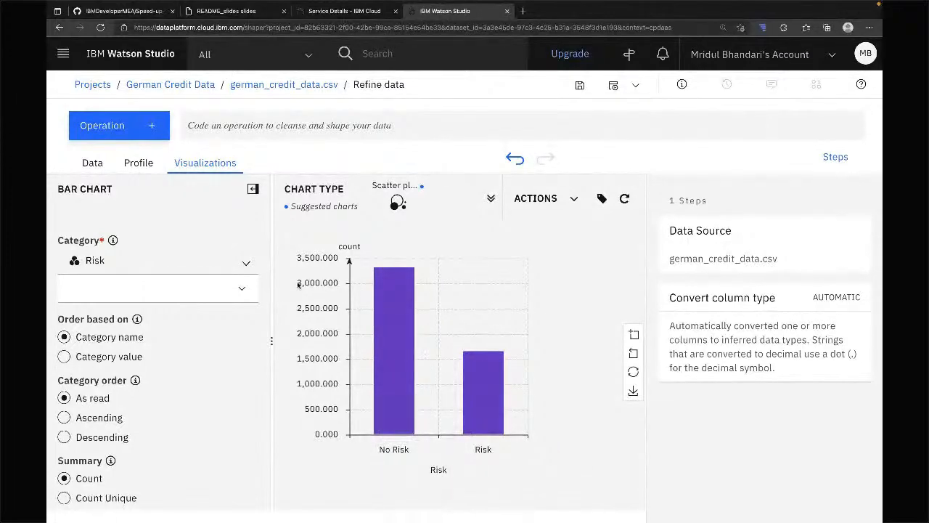
pyautogui.moveTo(389, 396)
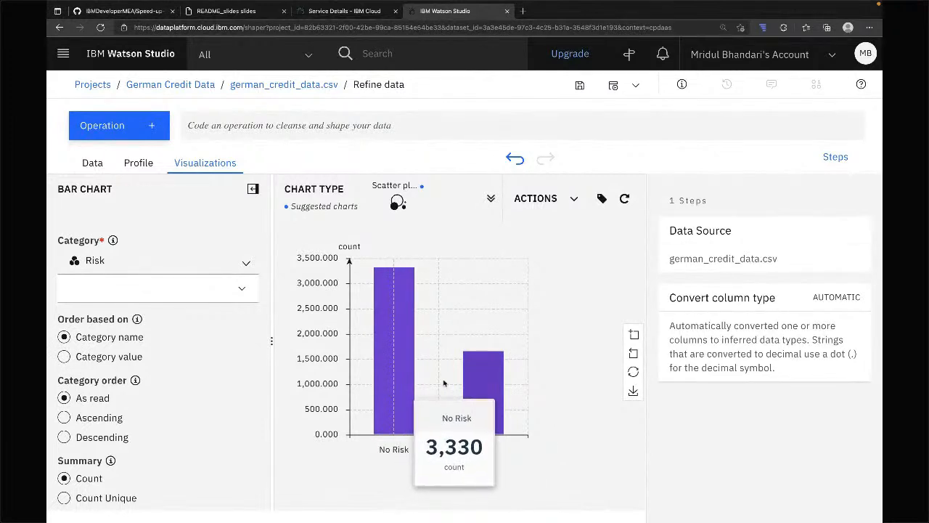
pyautogui.scroll(-3, 161, 412)
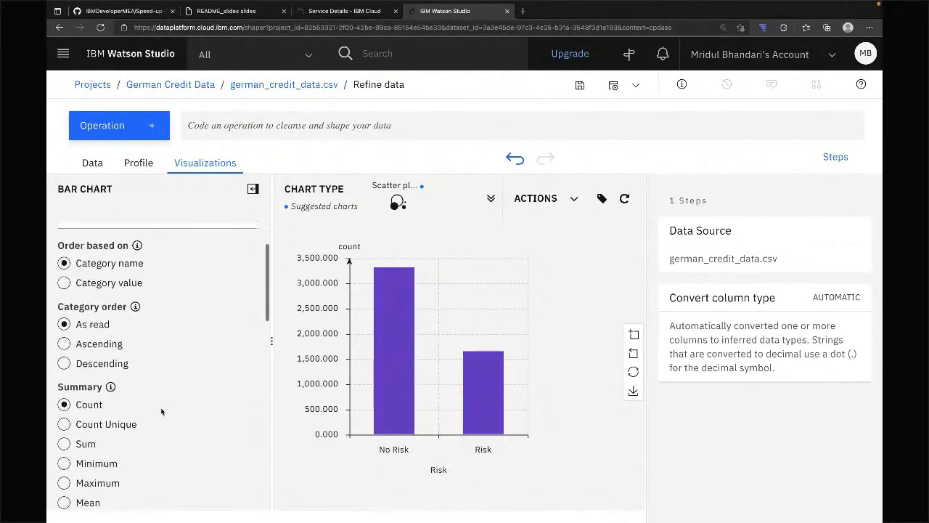
pyautogui.scroll(3, 161, 411)
pyautogui.scroll(-2, 161, 412)
pyautogui.scroll(-3, 161, 411)
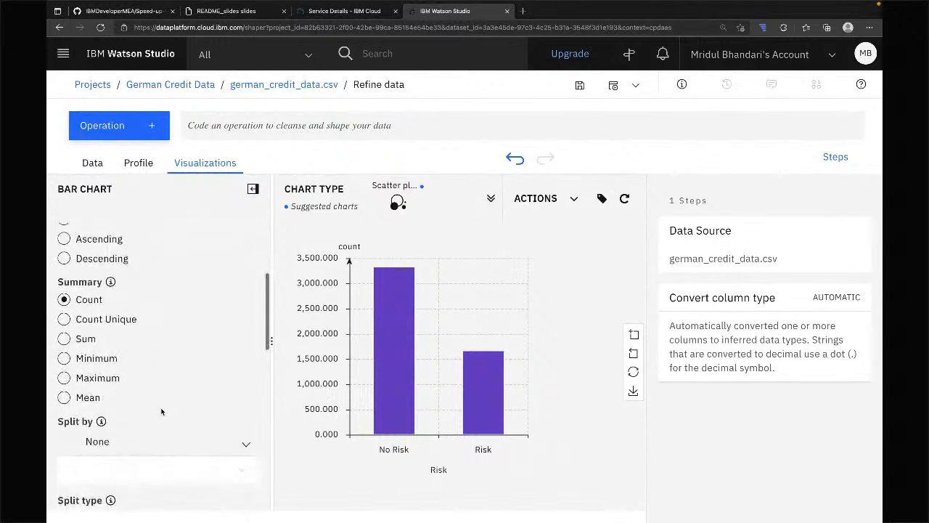
pyautogui.scroll(1, 161, 412)
pyautogui.scroll(-2, 143, 395)
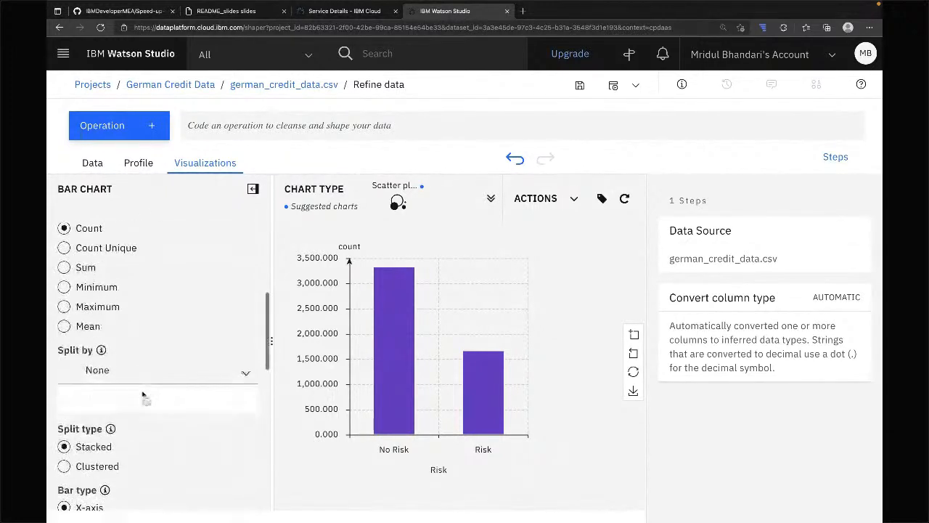
pyautogui.scroll(-2, 143, 394)
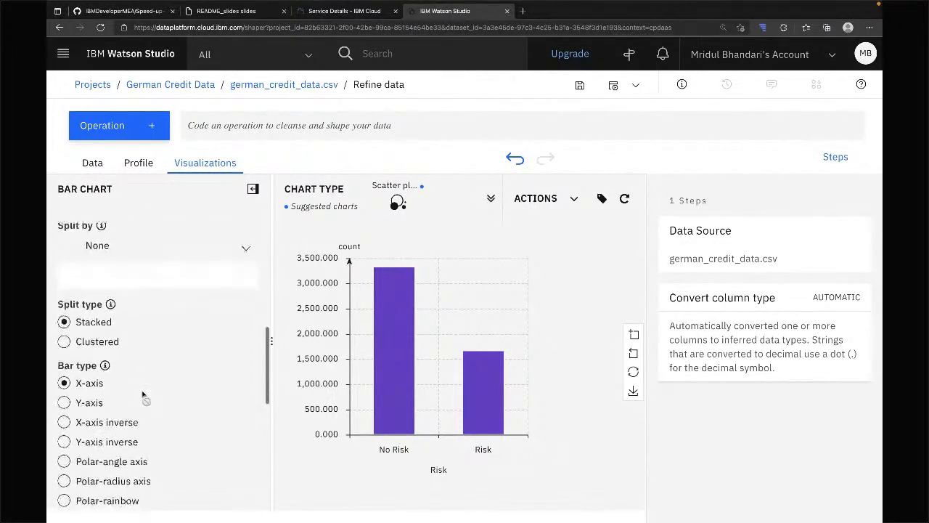
pyautogui.scroll(-4, 143, 395)
pyautogui.scroll(6, 143, 394)
pyautogui.scroll(4, 143, 396)
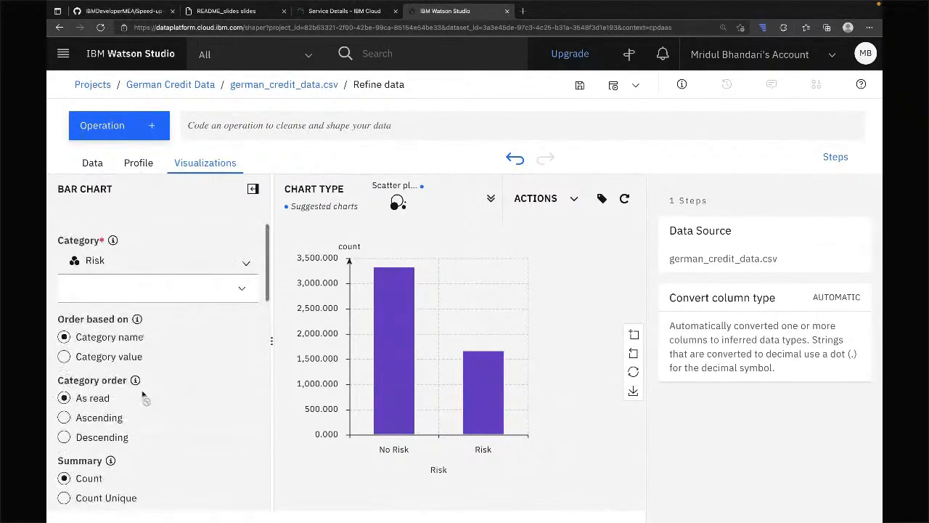
pyautogui.moveTo(479, 418)
pyautogui.click(253, 190)
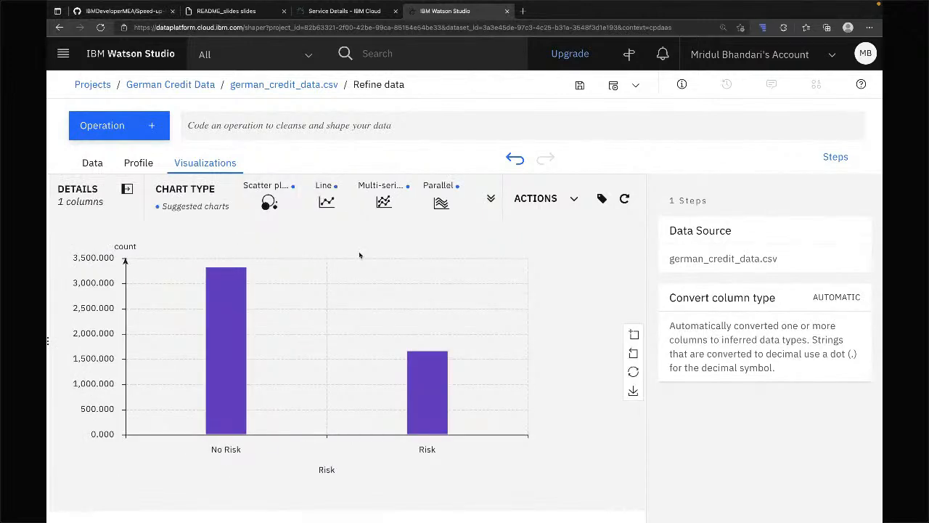
# Download the bar chart as an image, open the downloaded bar.png to check it, and return to the Data Refinery visualization
pyautogui.click(574, 198)
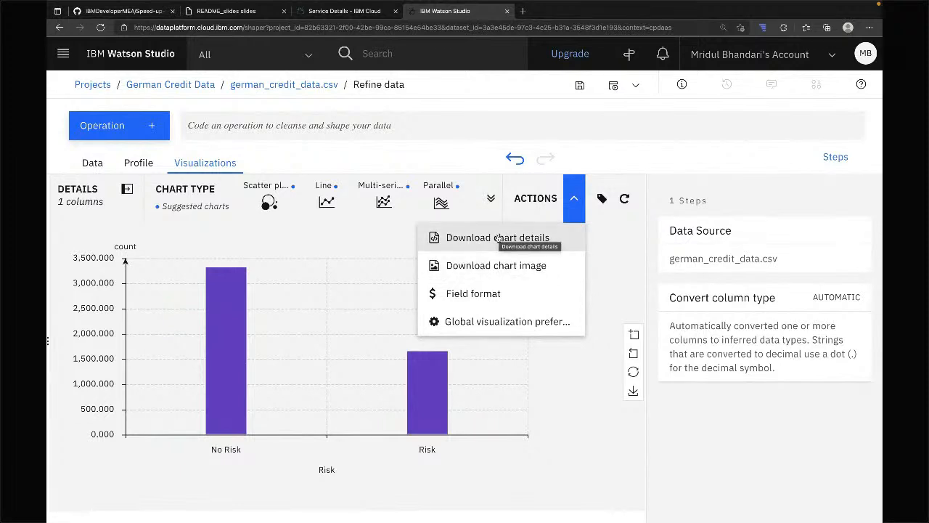
pyautogui.click(483, 269)
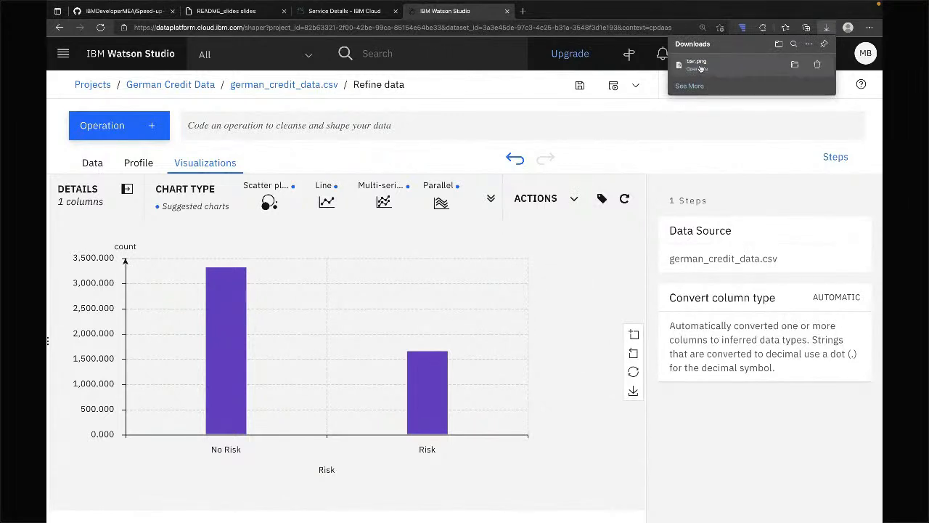
pyautogui.click(708, 68)
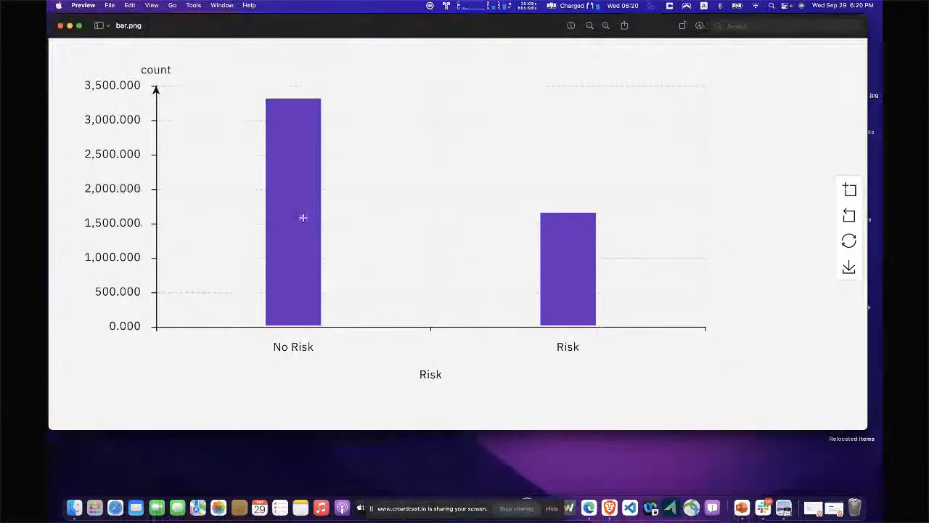
pyautogui.hotkey('ctrl', 'Right')
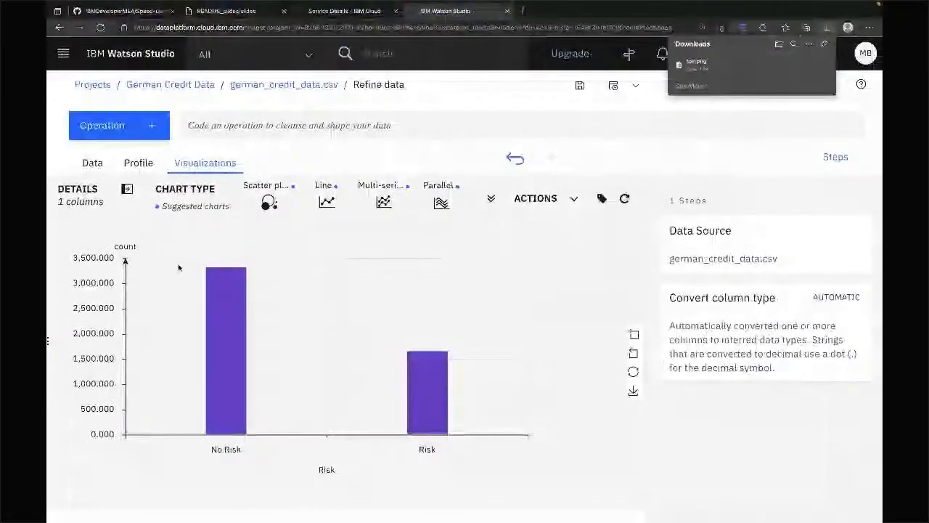
# Activate the bar chart's area zoom tool and switch to the workshop slide deck in PowerPoint
pyautogui.click(636, 336)
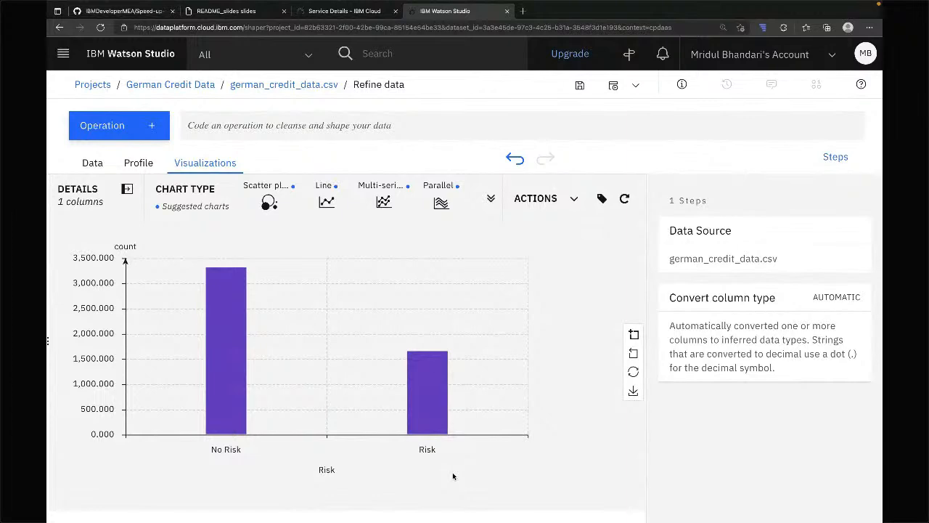
pyautogui.hotkey('ctrl', 'Right')
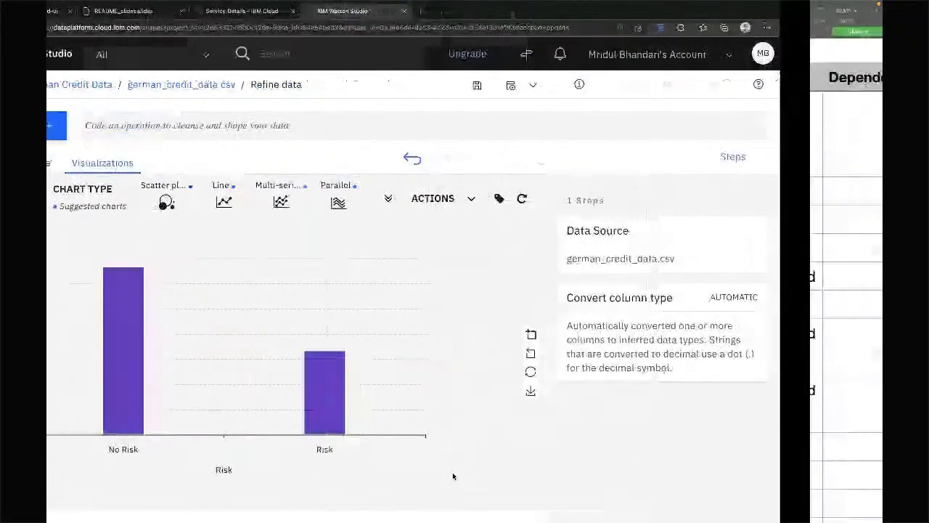
pyautogui.hotkey('ctrl', 'Right')
pyautogui.hotkey('ctrl', 'Right')
pyautogui.hotkey('ctrl', 'Right')
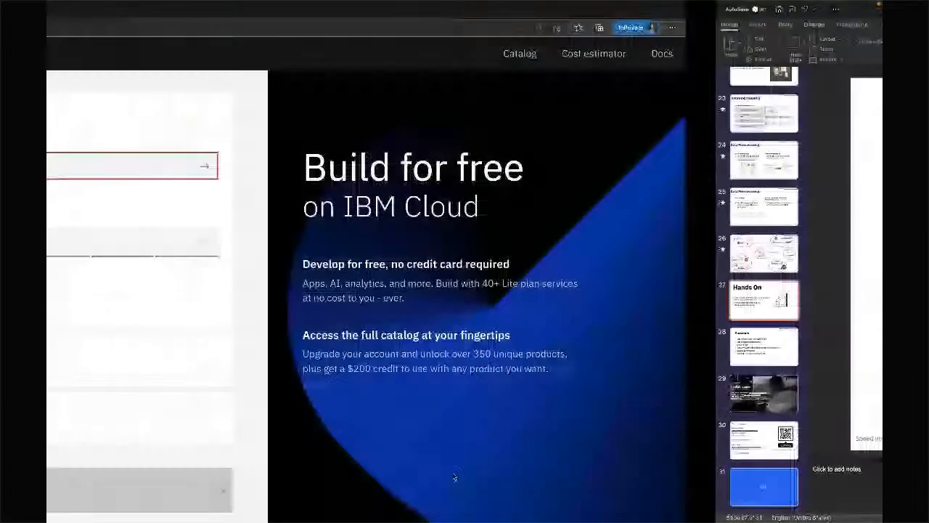